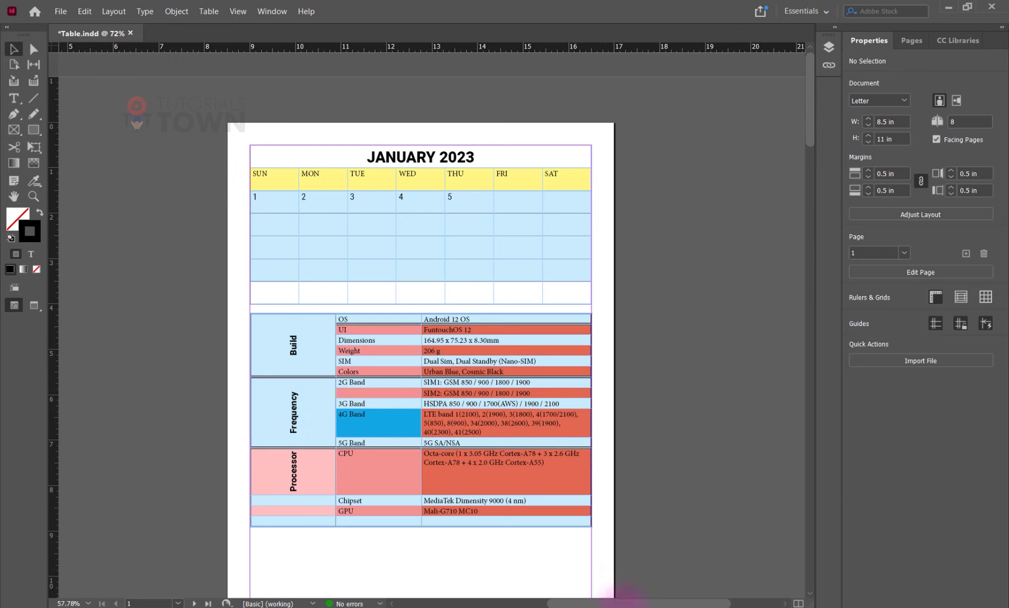
# Switch to Word and delete the existing green-banded table from the document
pyautogui.click(646, 565)
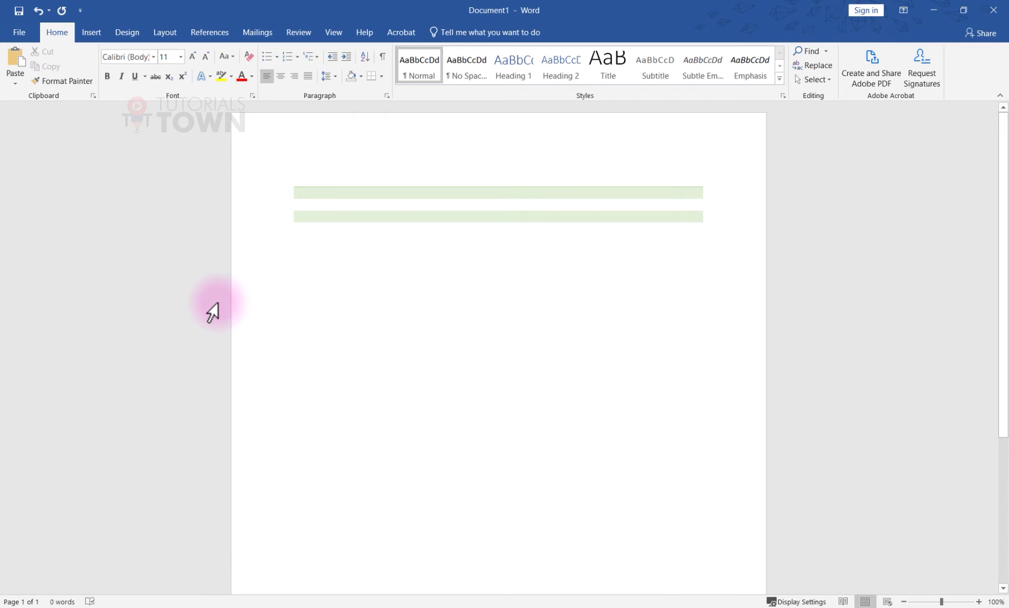
pyautogui.click(331, 193)
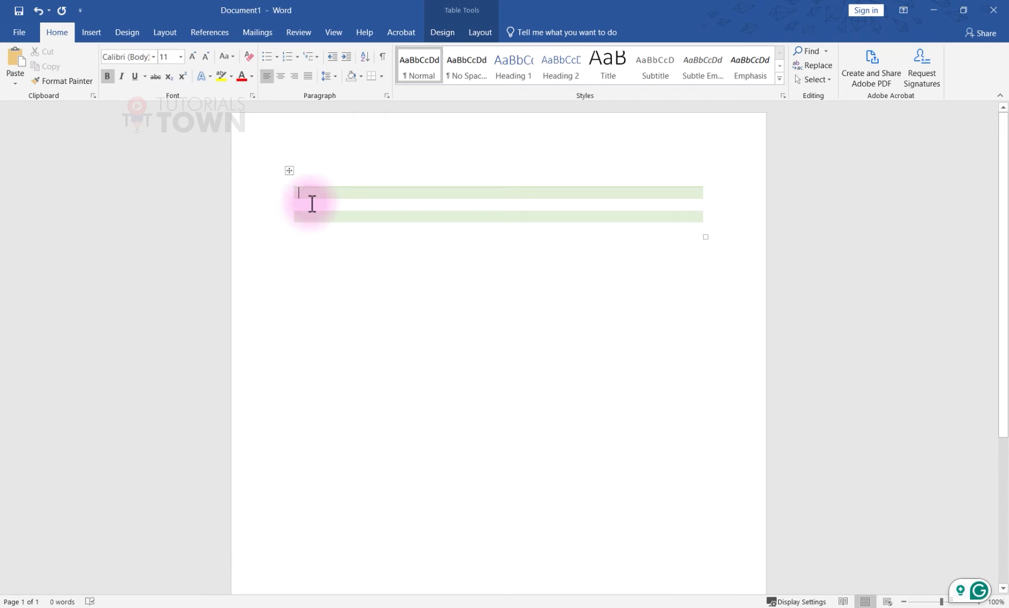
pyautogui.click(290, 171)
pyautogui.click(292, 173)
pyautogui.click(289, 167)
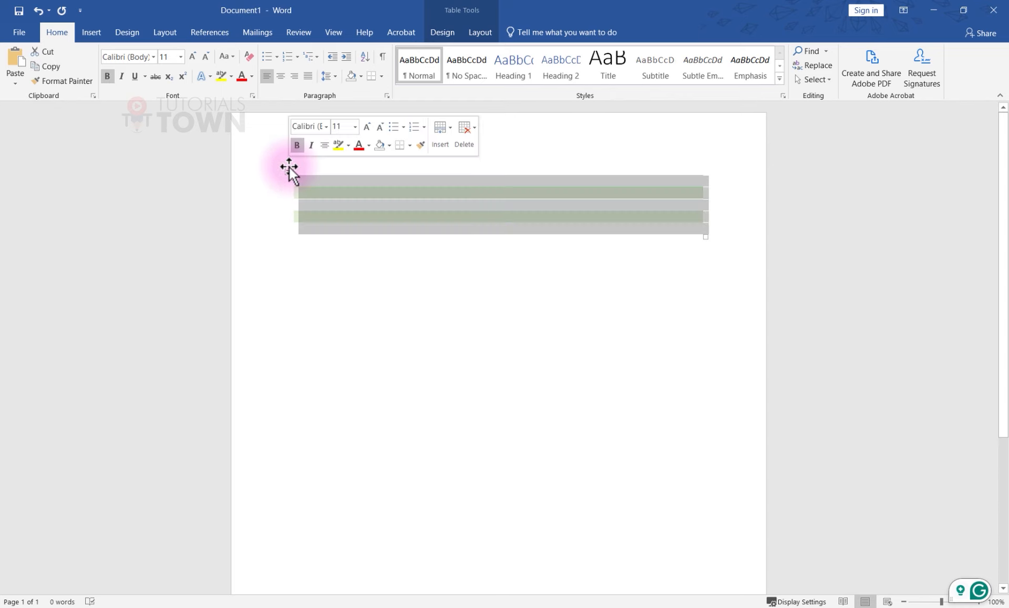
pyautogui.moveTo(289, 167); pyautogui.dragTo(314, 283)
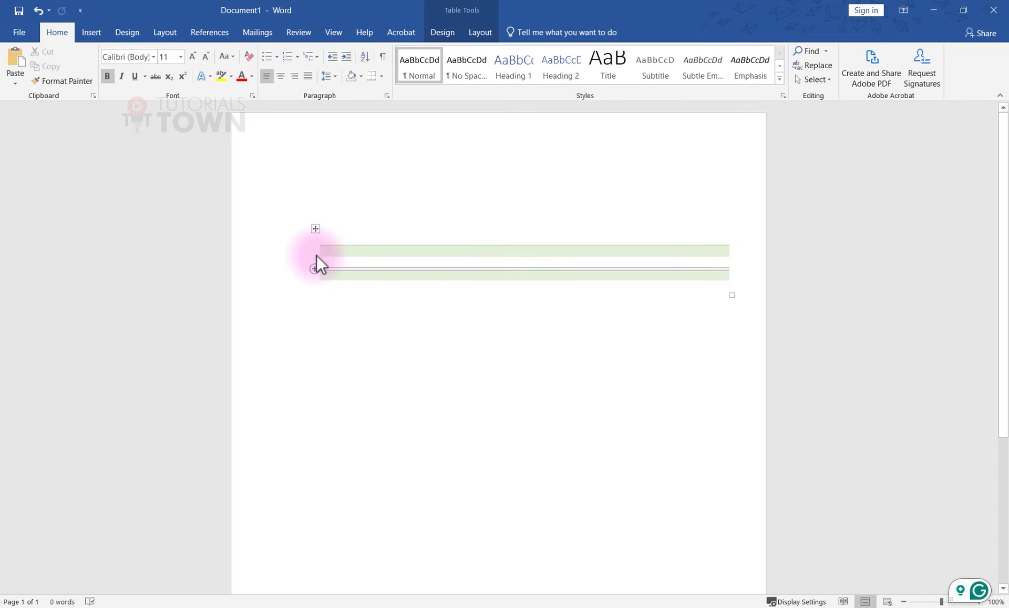
pyautogui.press('BackSpace')
# Insert a new table with six columns and five rows into the empty document
pyautogui.click(129, 32)
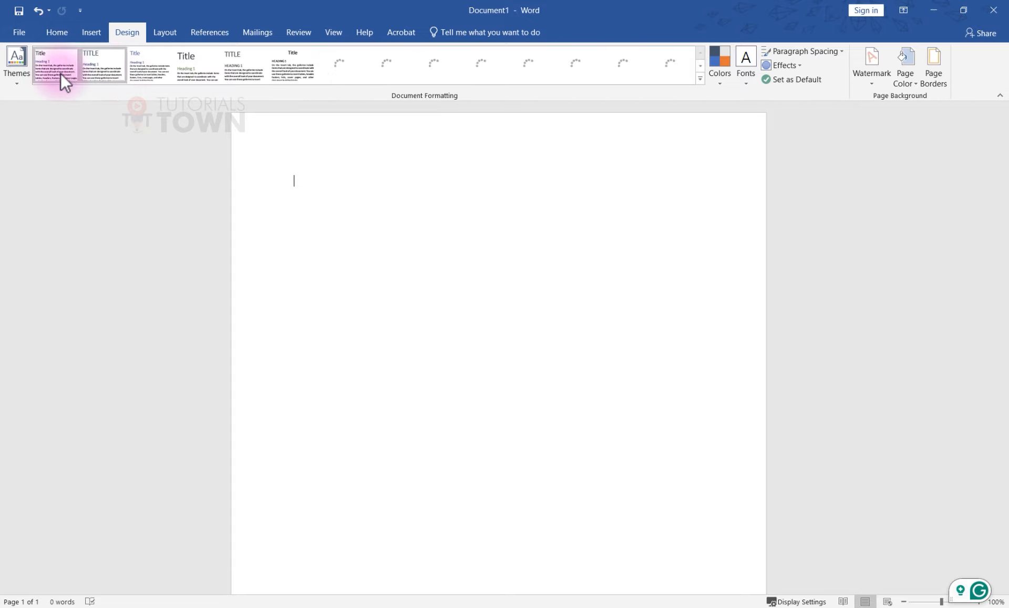
pyautogui.click(86, 33)
pyautogui.click(98, 68)
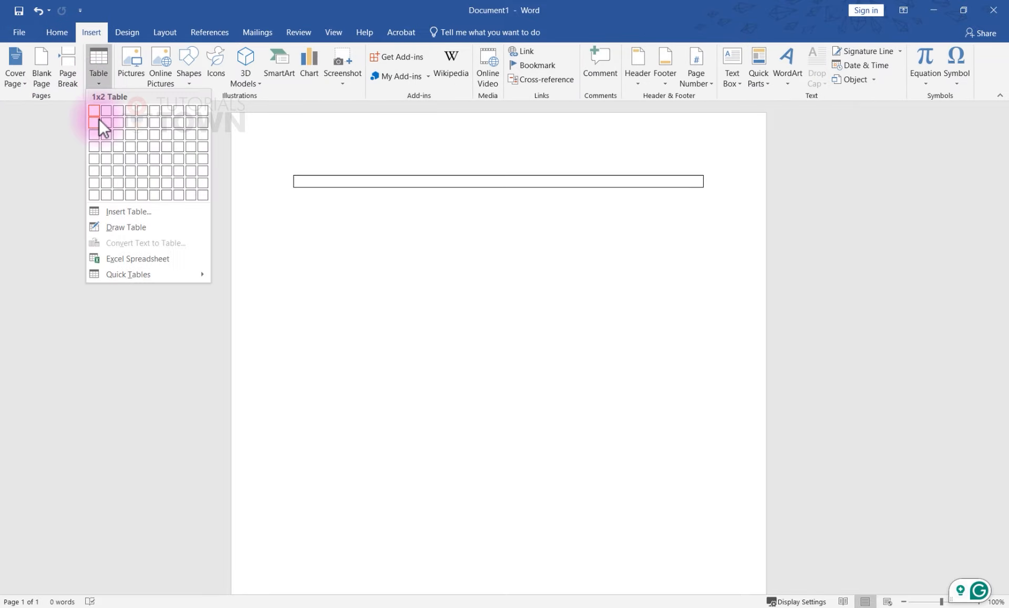
pyautogui.click(154, 160)
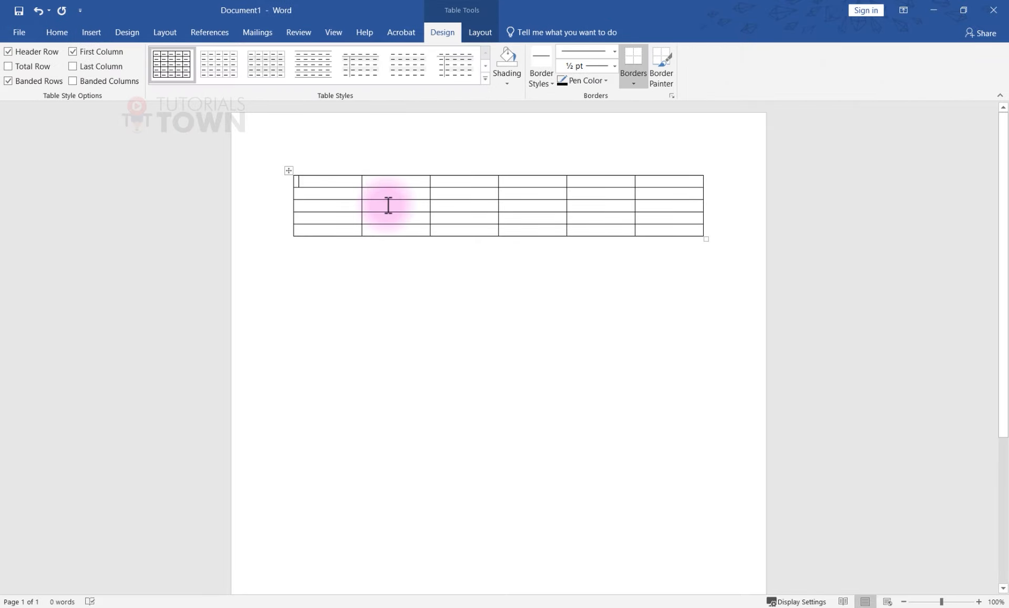
# Apply the orange dark grid table style to the whole new table
pyautogui.click(292, 172)
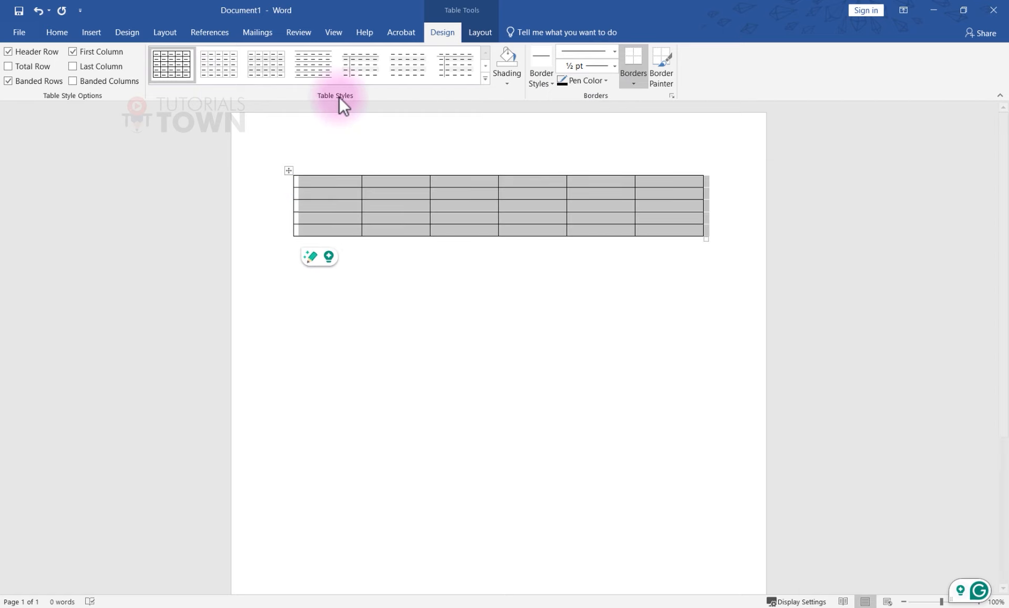
pyautogui.click(485, 79)
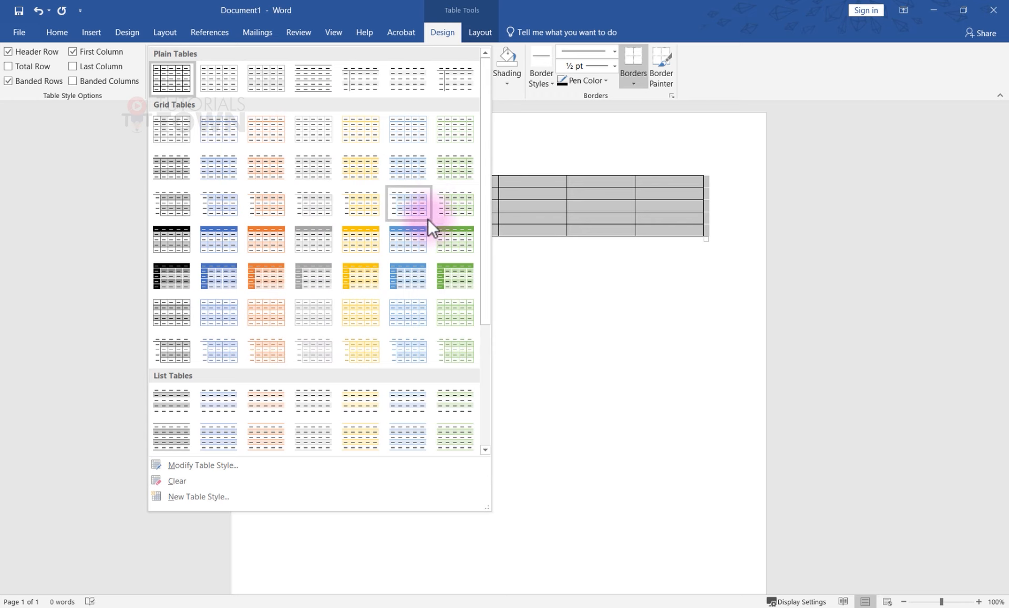
pyautogui.click(259, 282)
pyautogui.click(374, 288)
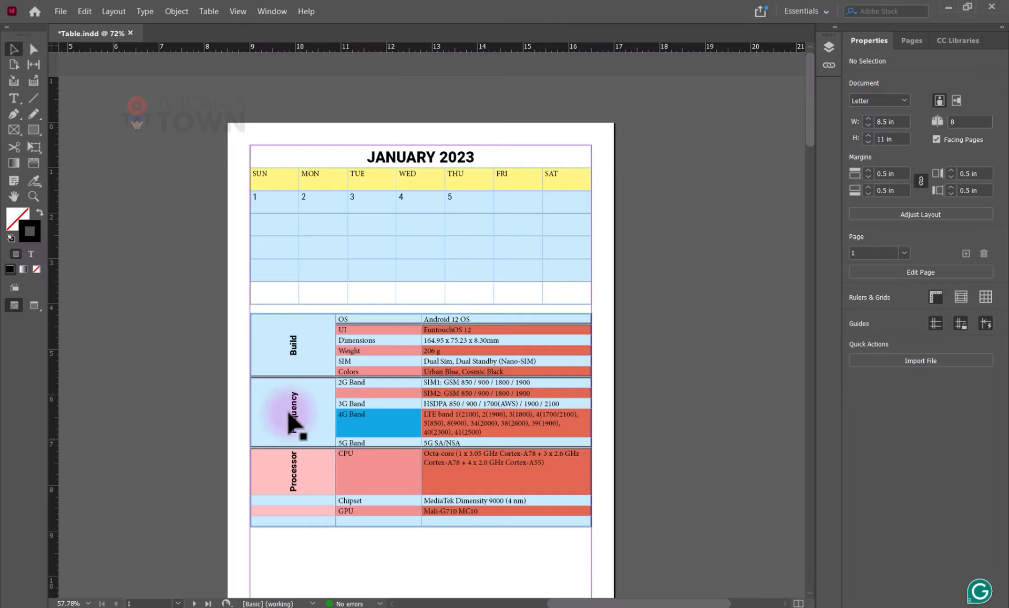
# Switch to InDesign and place the text cursor in the Build cell of the phone specifications table on page 1
pyautogui.scroll(-10, 556, 469)
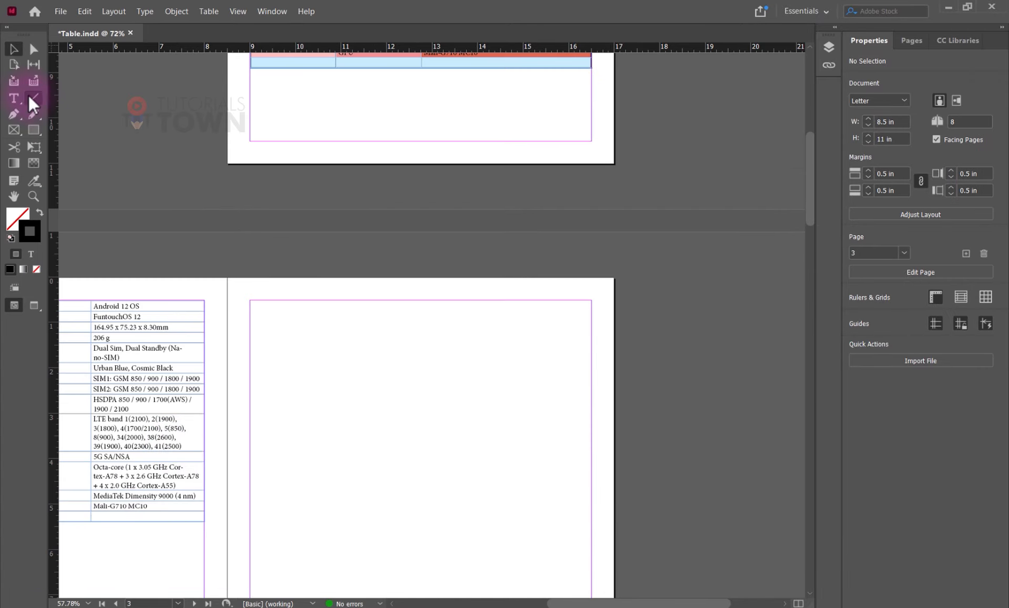
pyautogui.scroll(10, 257, 472)
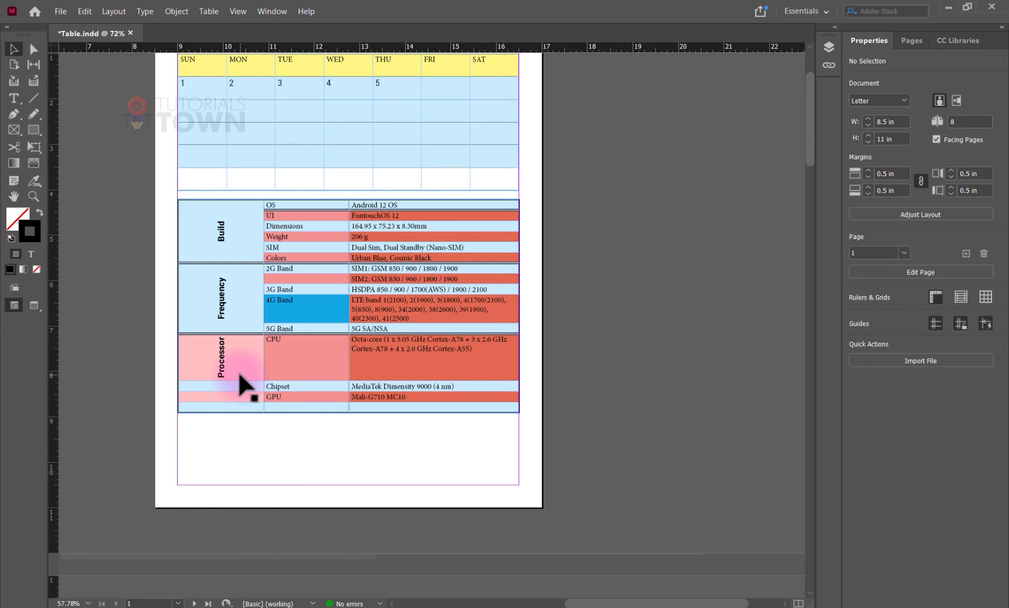
pyautogui.doubleClick(226, 242)
pyautogui.moveTo(192, 210); pyautogui.dragTo(457, 407)
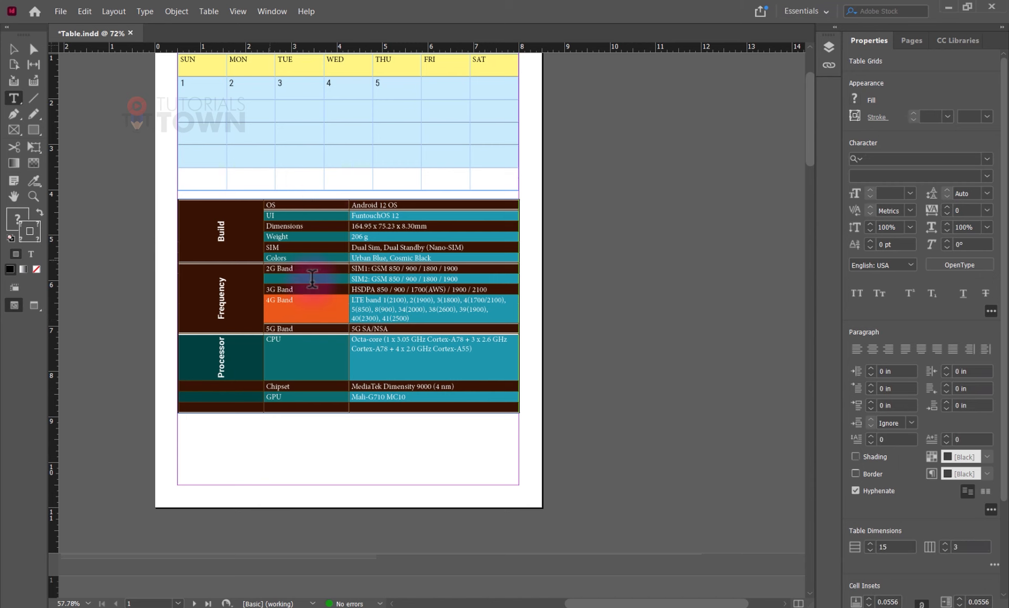
pyautogui.click(224, 251)
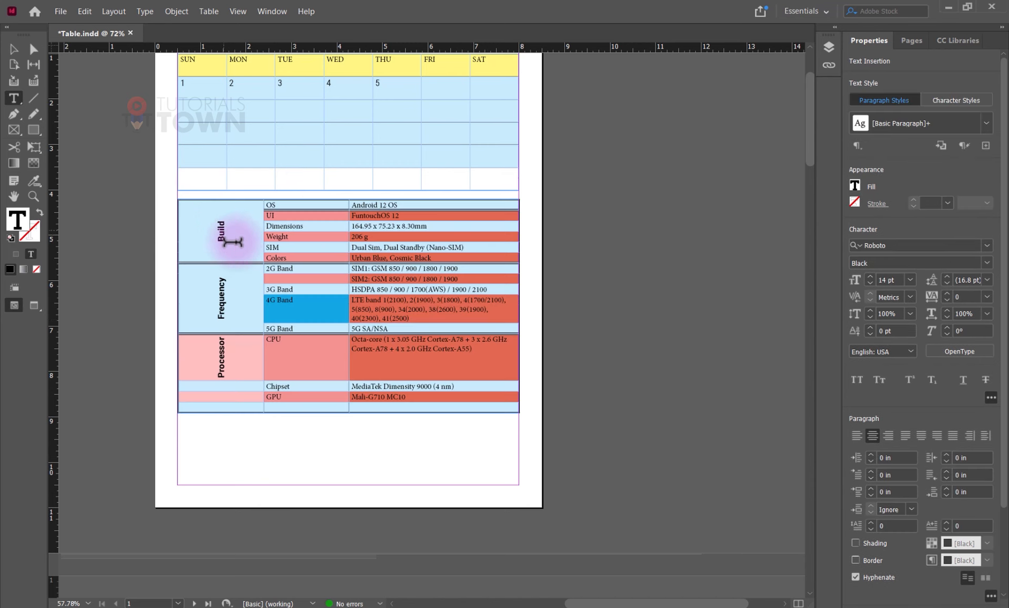
# Display the cell styles, view the table styles alongside them, and widen their window so both names fit
pyautogui.click(267, 16)
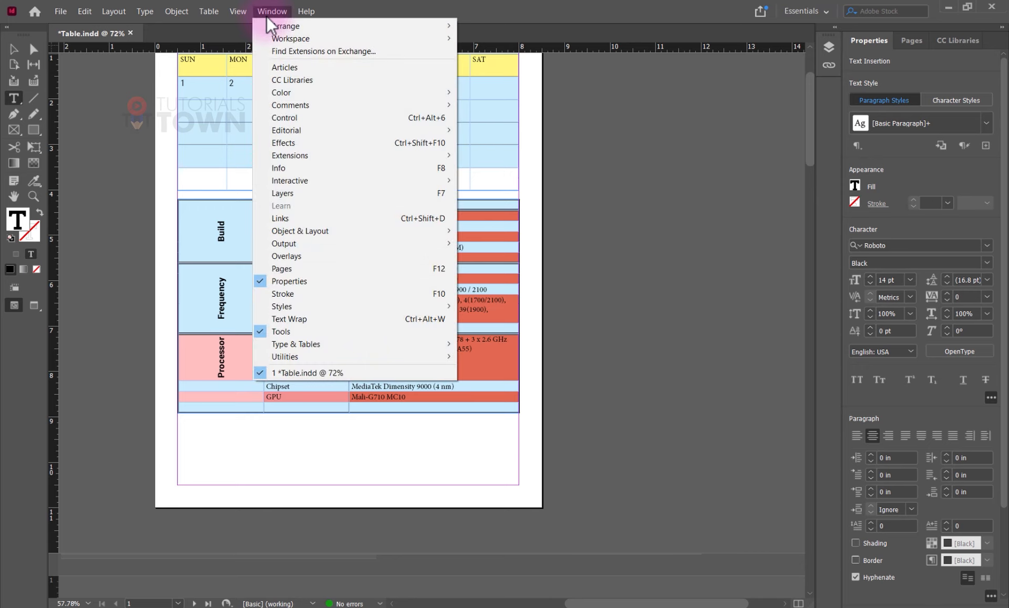
pyautogui.moveTo(289, 310)
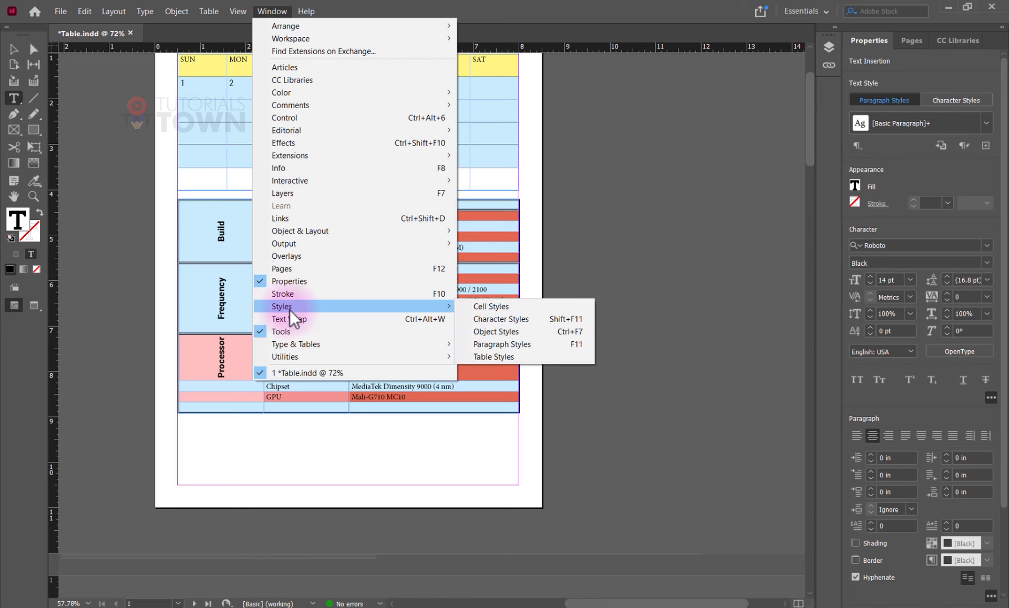
pyautogui.click(485, 308)
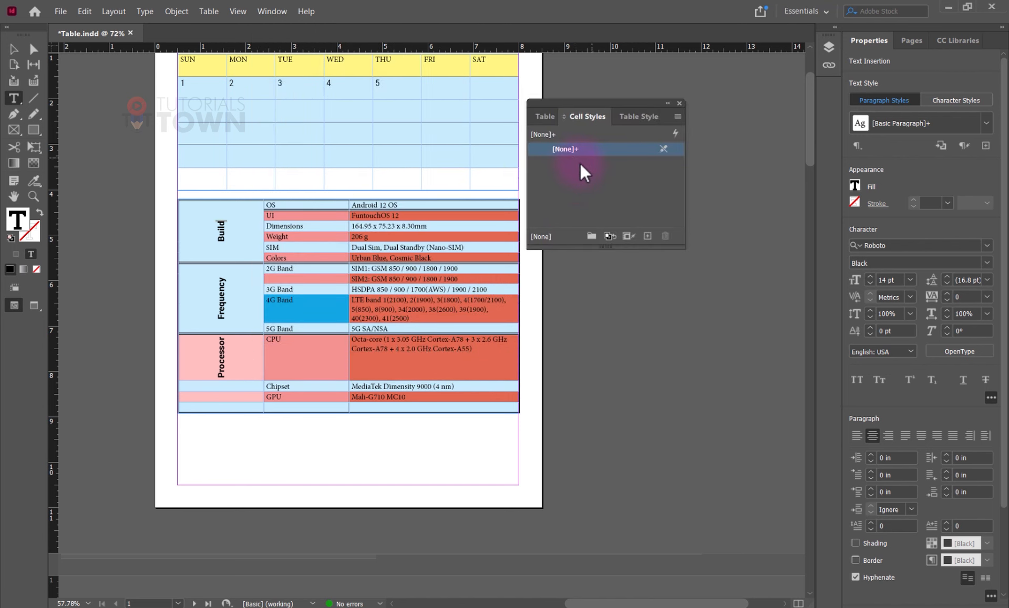
pyautogui.click(629, 114)
pyautogui.click(585, 115)
pyautogui.click(628, 115)
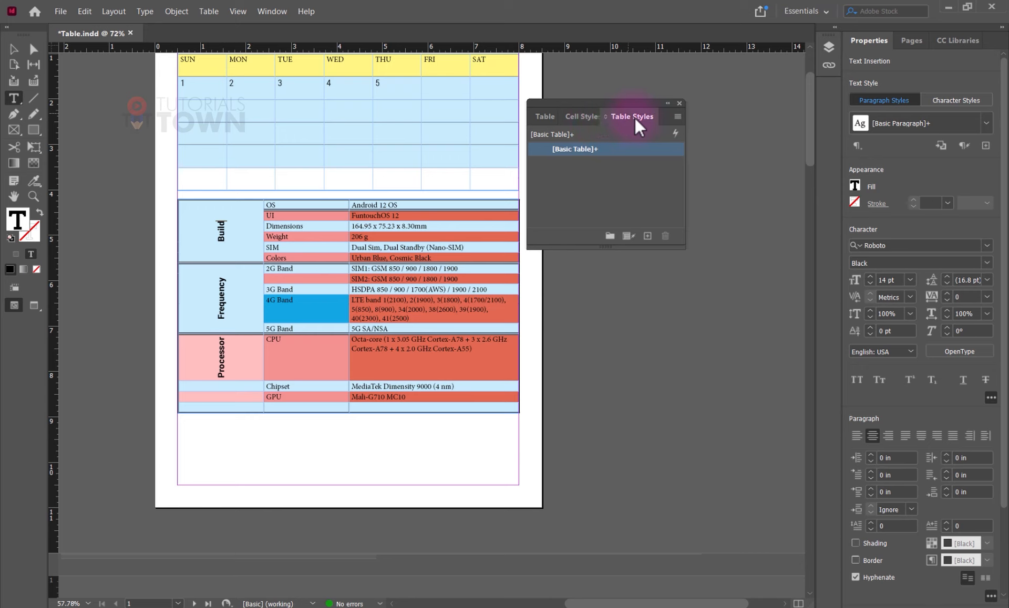
pyautogui.click(583, 116)
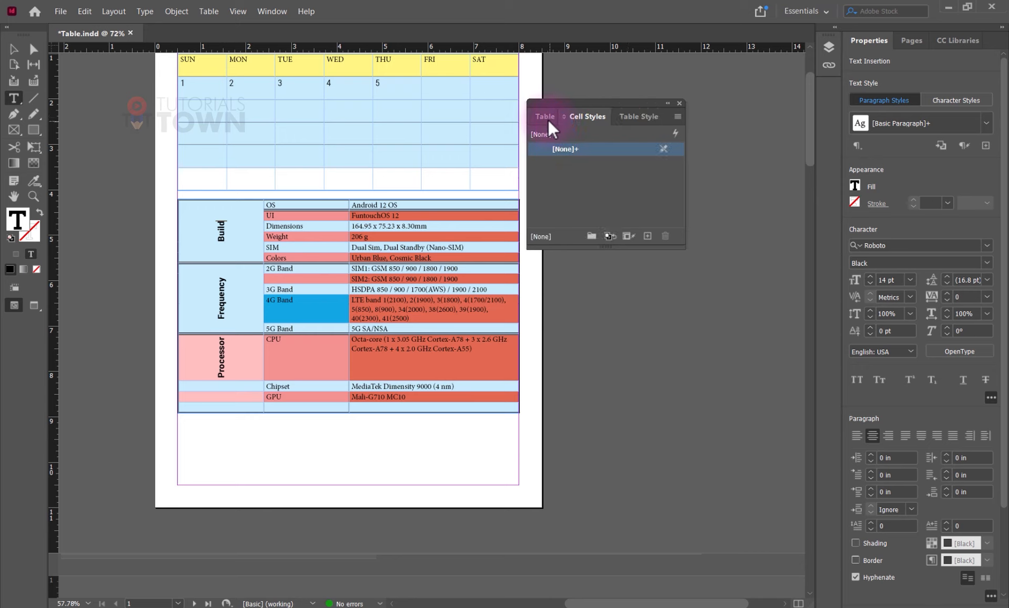
pyautogui.moveTo(527, 119)
pyautogui.mouseDown()
pyautogui.moveTo(506, 115)
pyautogui.moveTo(519, 117)
pyautogui.mouseUp()
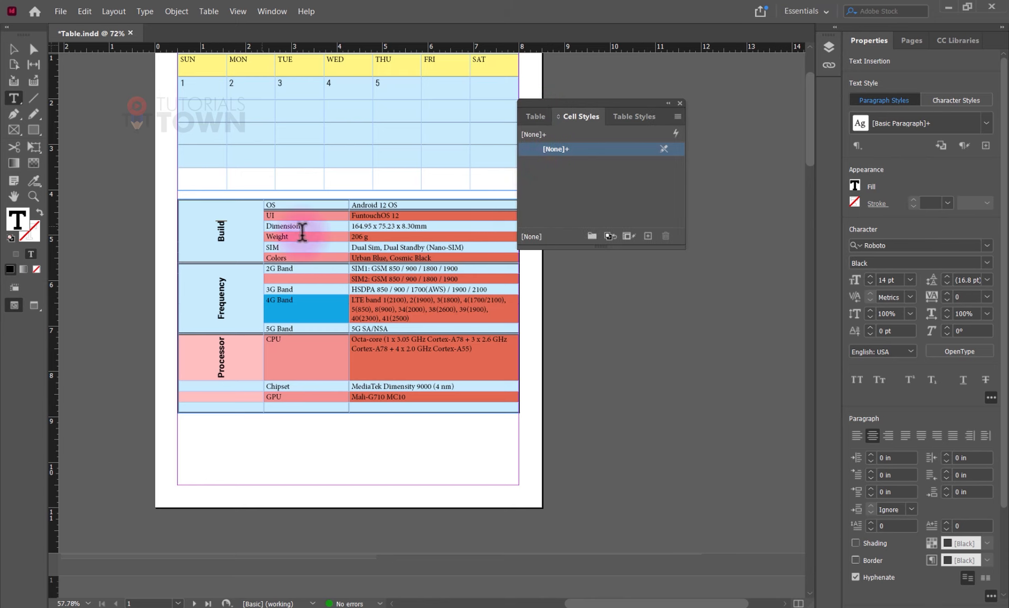
# Create a cell style named Red from the FuntouchOS 12 cell
pyautogui.click(372, 214)
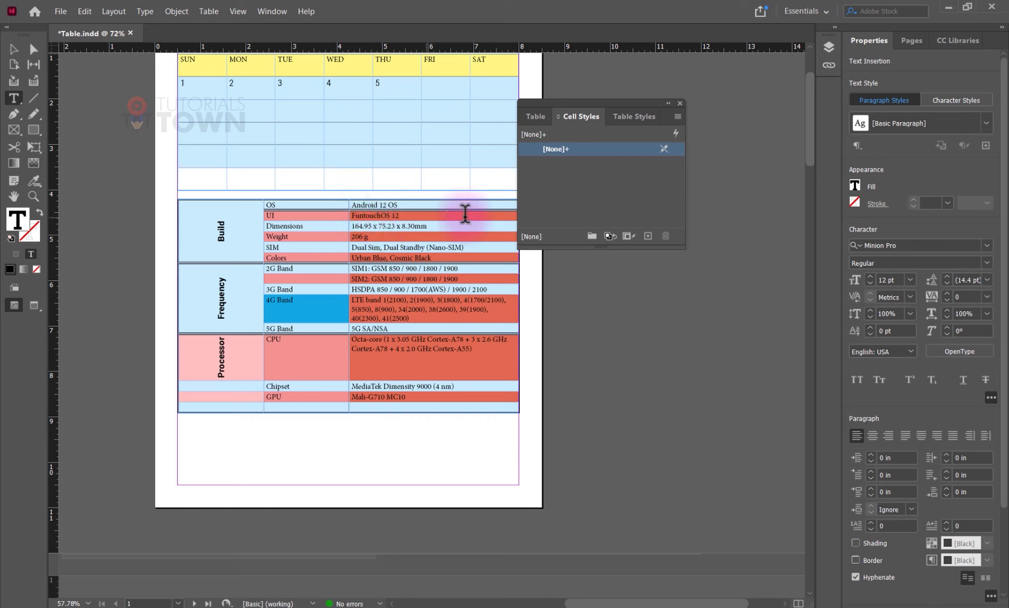
pyautogui.click(648, 237)
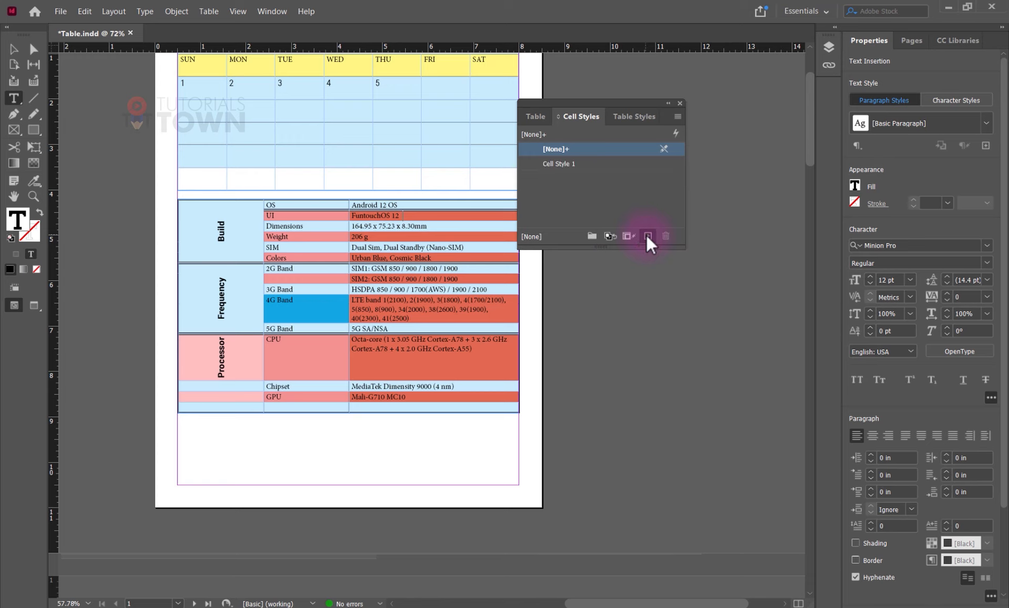
pyautogui.doubleClick(560, 164)
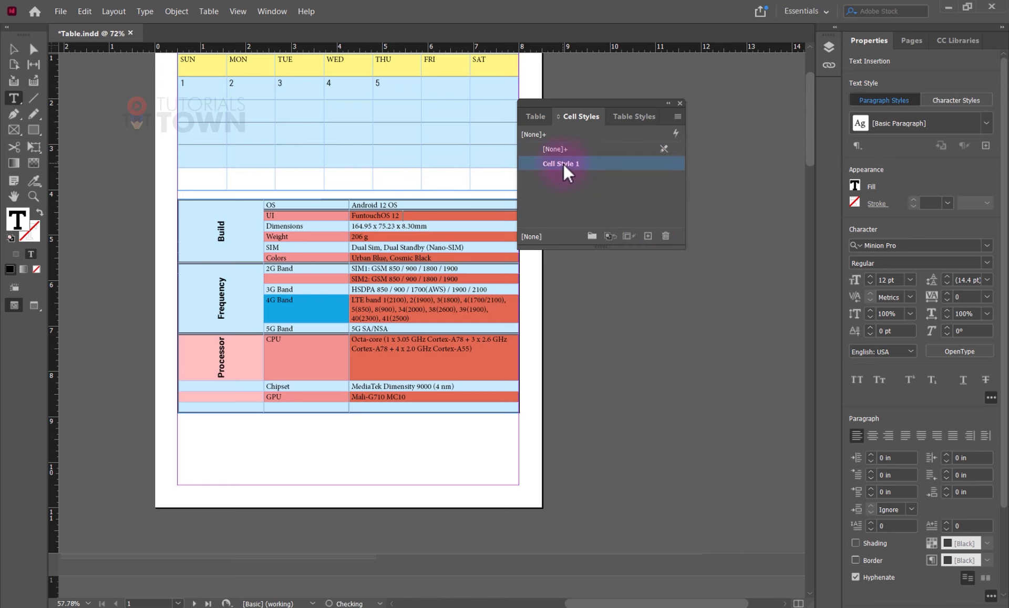
pyautogui.write('Red')
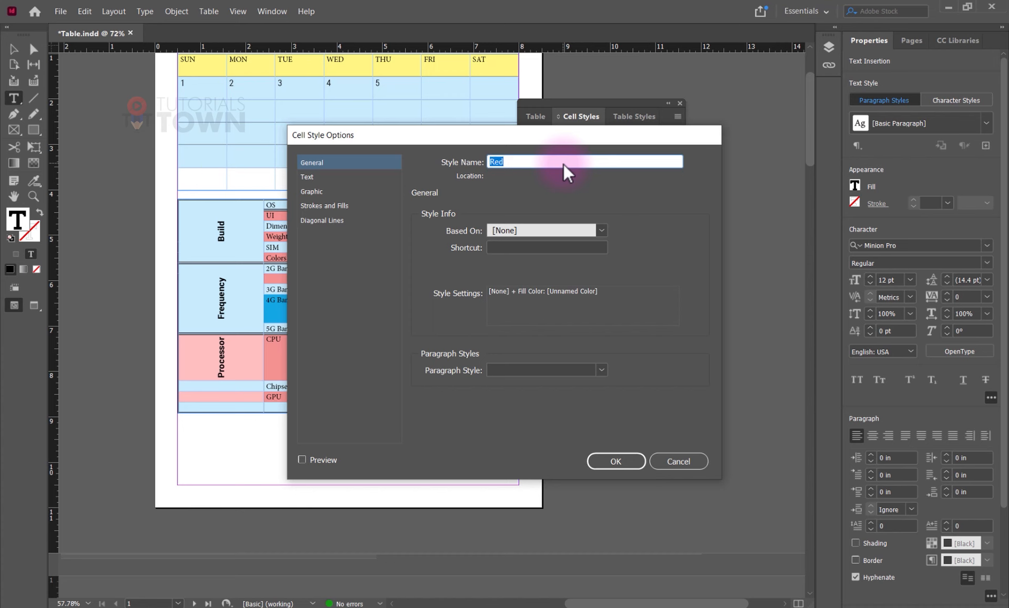
pyautogui.press('Return')
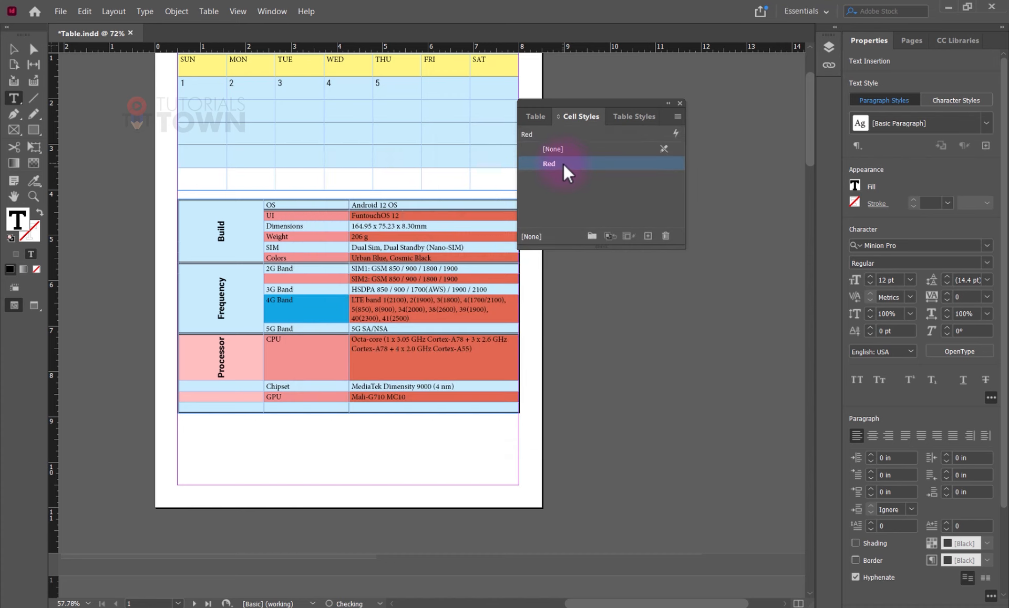
# Create a second cell style named Pink from the UI cell
pyautogui.click(322, 213)
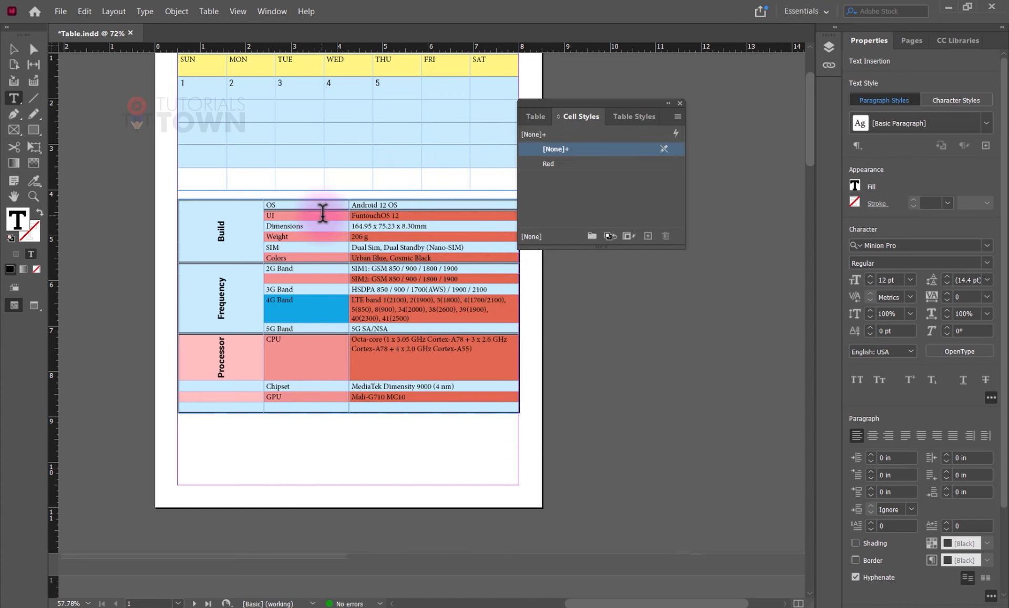
pyautogui.click(647, 236)
pyautogui.doubleClick(554, 164)
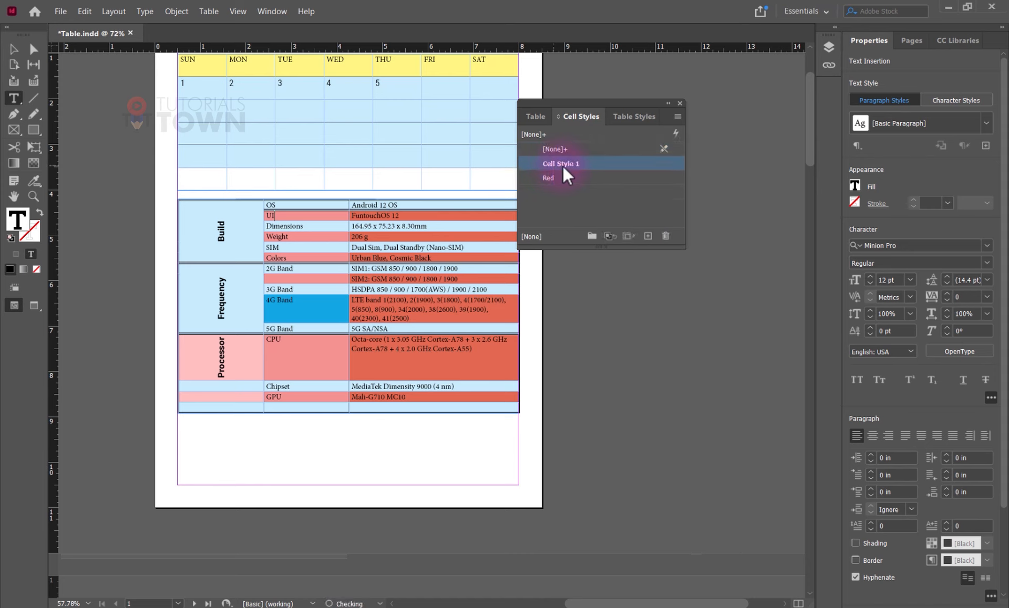
pyautogui.write('Pink')
pyautogui.press('Return')
# Apply the Pink cell style to the Frequency cell and the Colors through 3G Band cells of the plain table on page 2
pyautogui.moveTo(457, 296); pyautogui.dragTo(457, 298)
pyautogui.scroll(-3, 338, 358)
pyautogui.scroll(3, 338, 359)
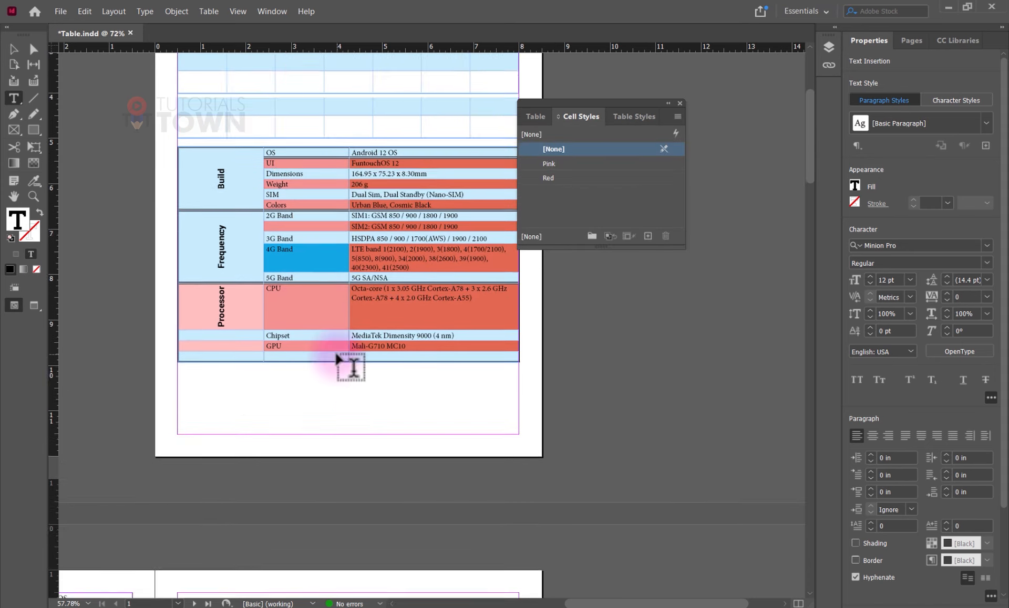
pyautogui.click(296, 259)
pyautogui.scroll(-10, 132, 561)
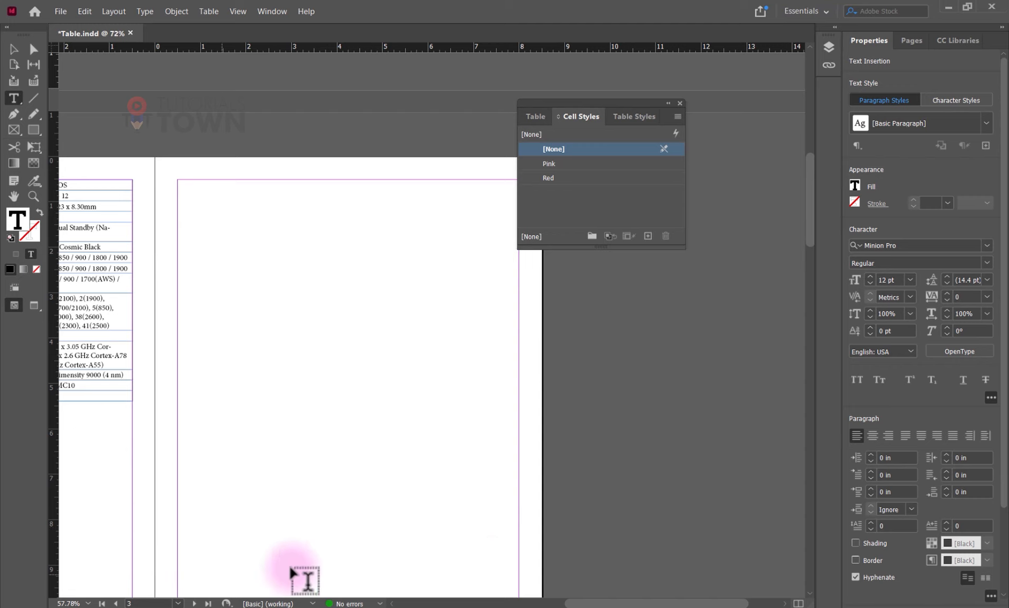
pyautogui.moveTo(617, 599); pyautogui.dragTo(528, 599)
pyautogui.click(174, 256)
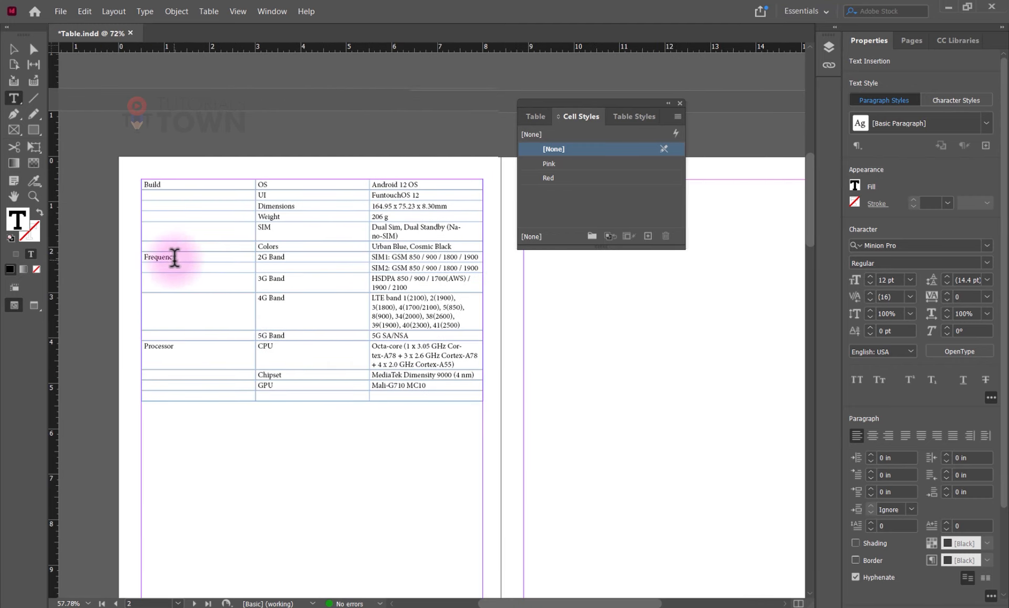
pyautogui.click(580, 162)
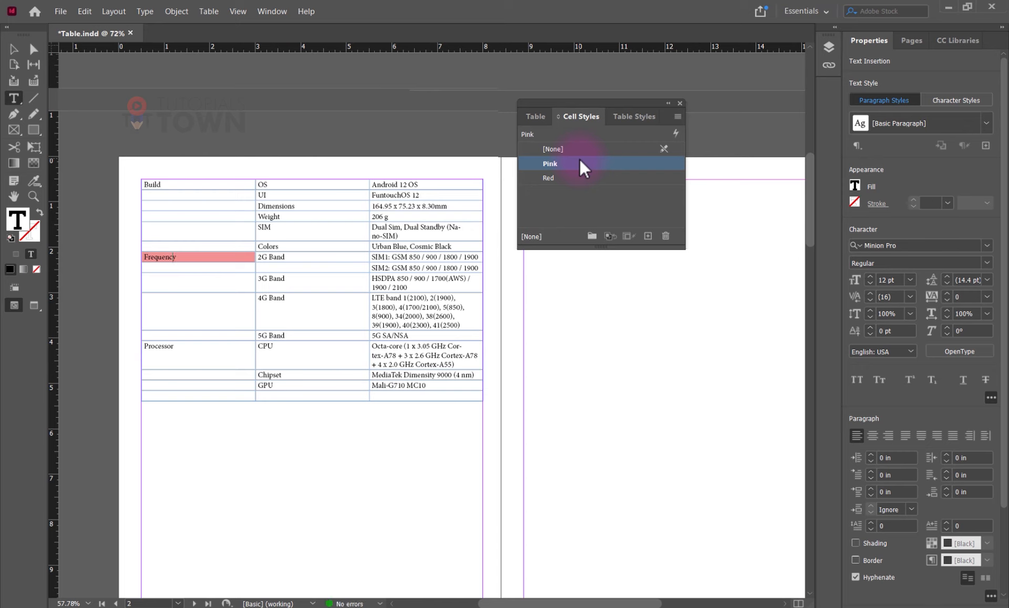
pyautogui.moveTo(295, 243); pyautogui.dragTo(292, 277)
pyautogui.click(549, 164)
pyautogui.click(289, 245)
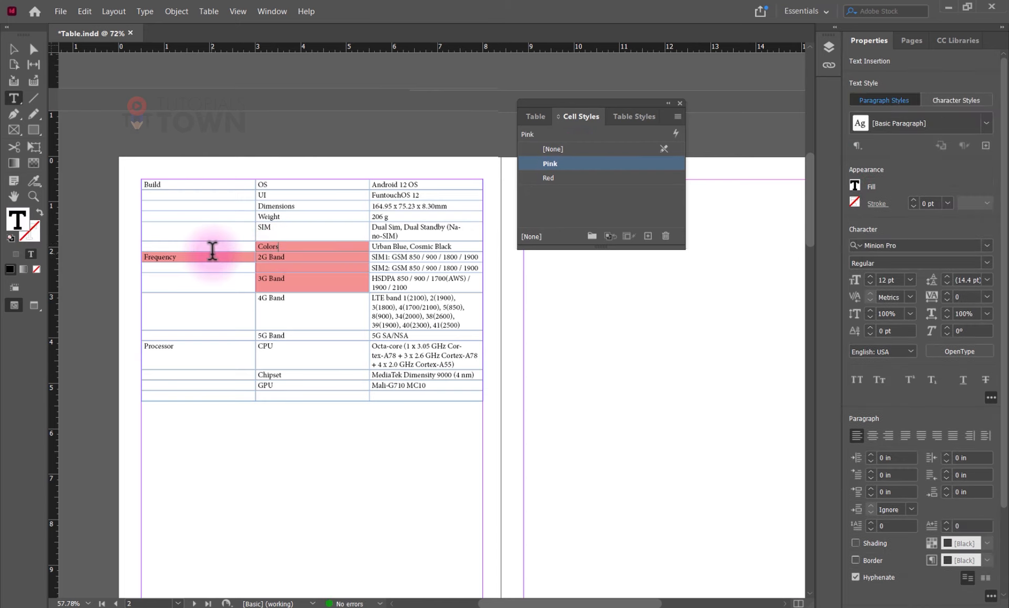
# Apply the Red cell style to the first-column cells in the rows from Colors to 3G Band on page 2
pyautogui.moveTo(216, 242); pyautogui.dragTo(204, 290)
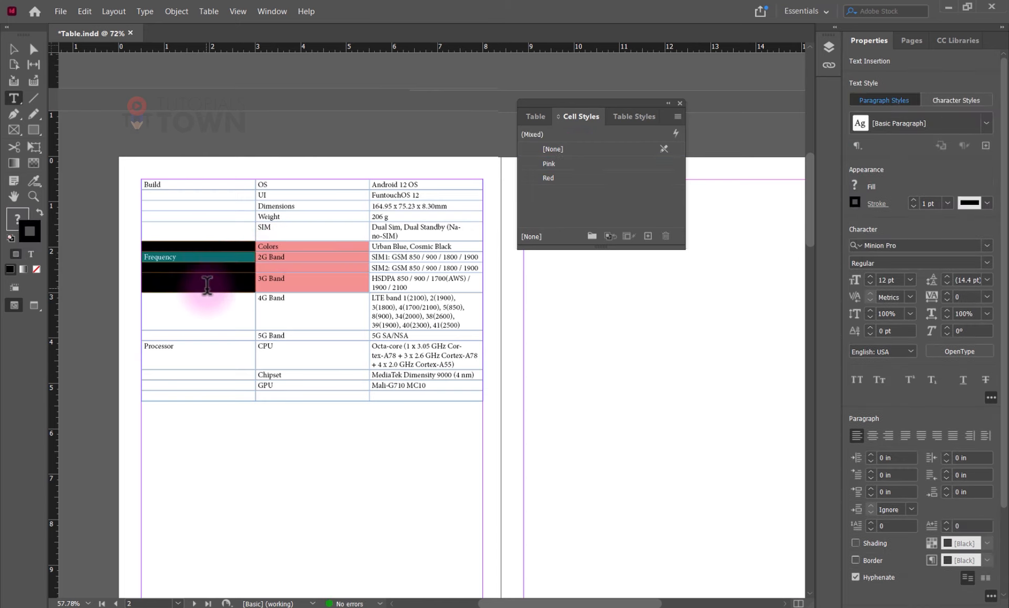
pyautogui.click(548, 178)
pyautogui.click(211, 279)
pyautogui.click(221, 343)
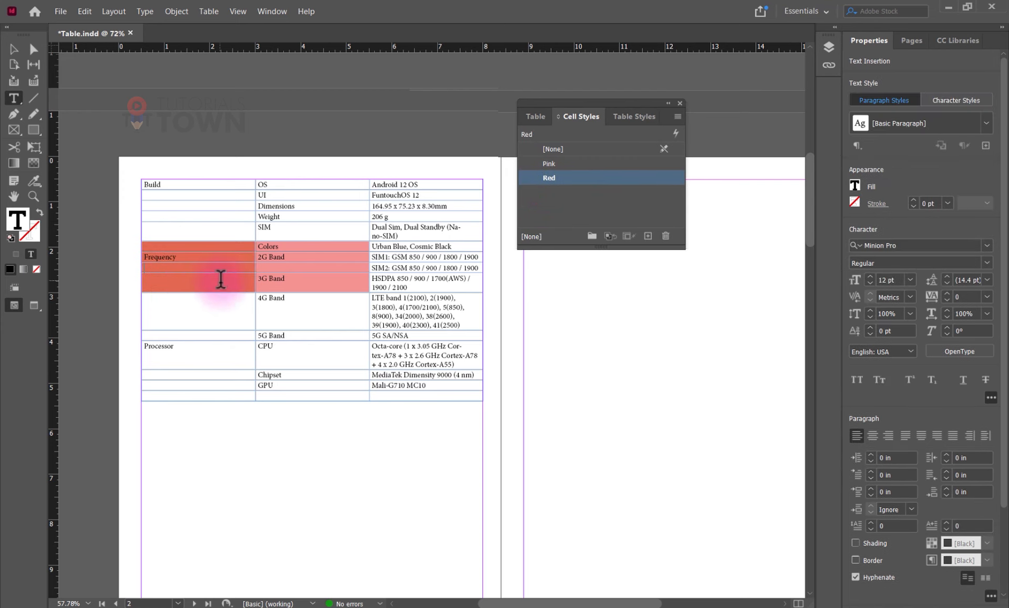
pyautogui.scroll(10, 371, 292)
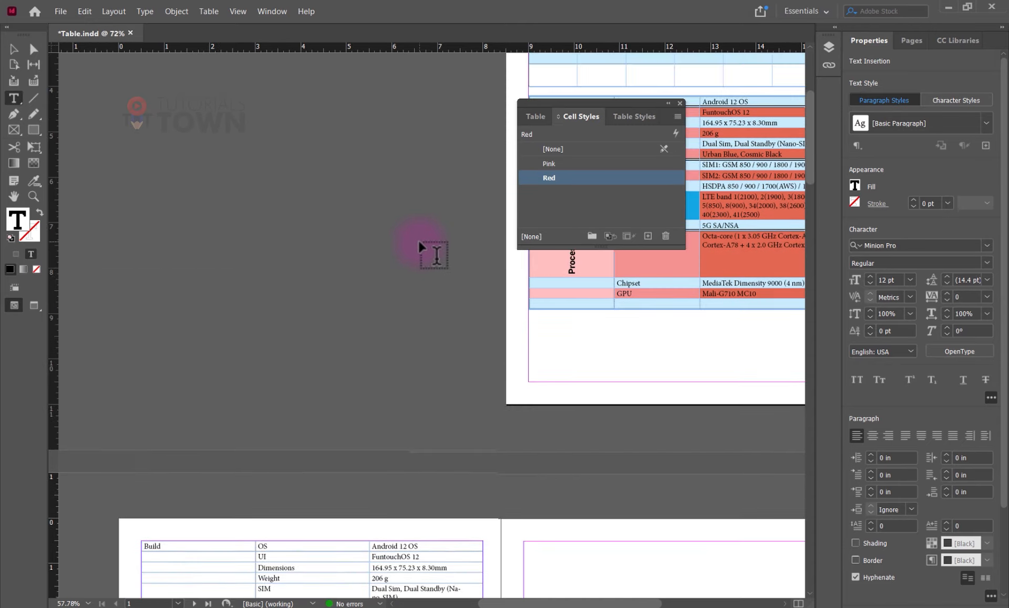
# Create a new table style from the formatted phone specification table on page 1
pyautogui.moveTo(616, 107); pyautogui.dragTo(333, 135)
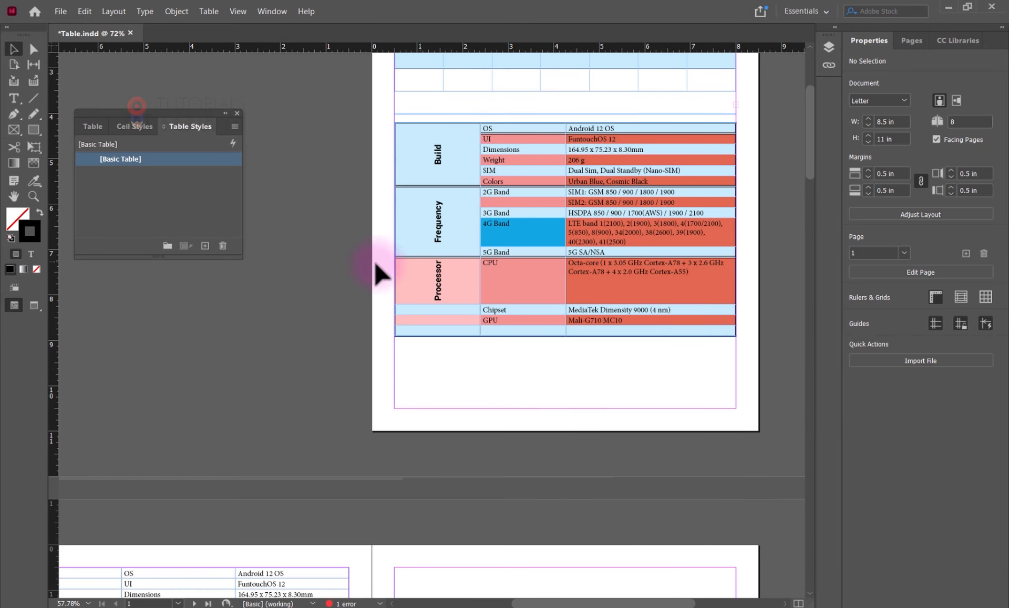
pyautogui.click(460, 207)
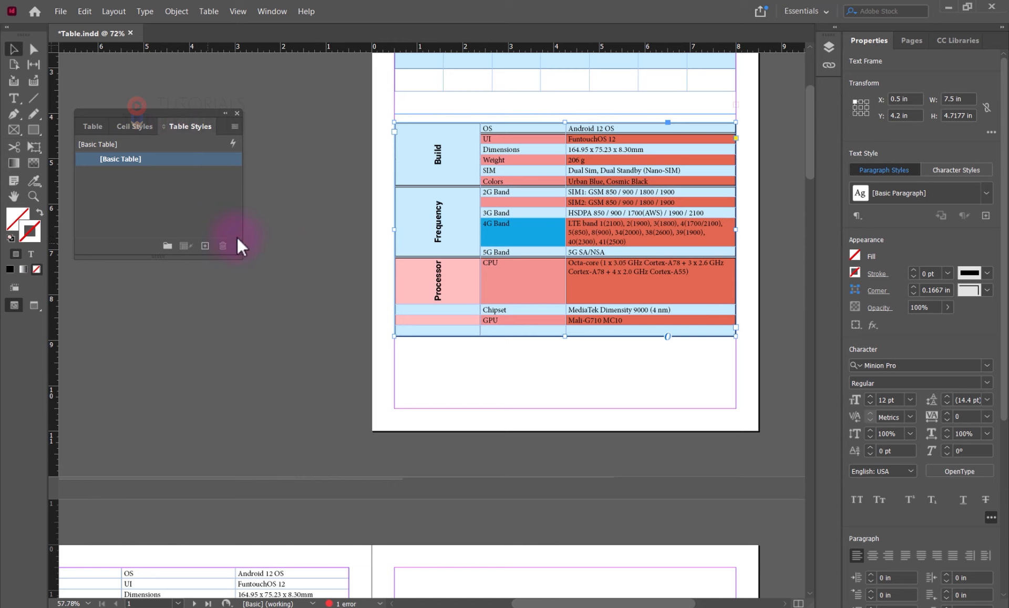
pyautogui.doubleClick(433, 165)
pyautogui.doubleClick(437, 153)
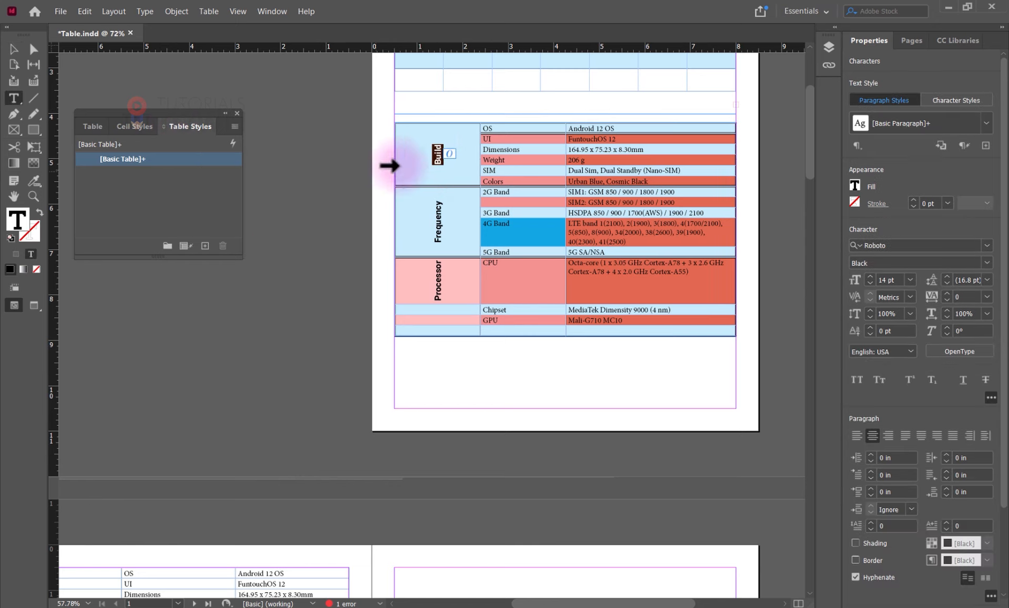
pyautogui.click(415, 153)
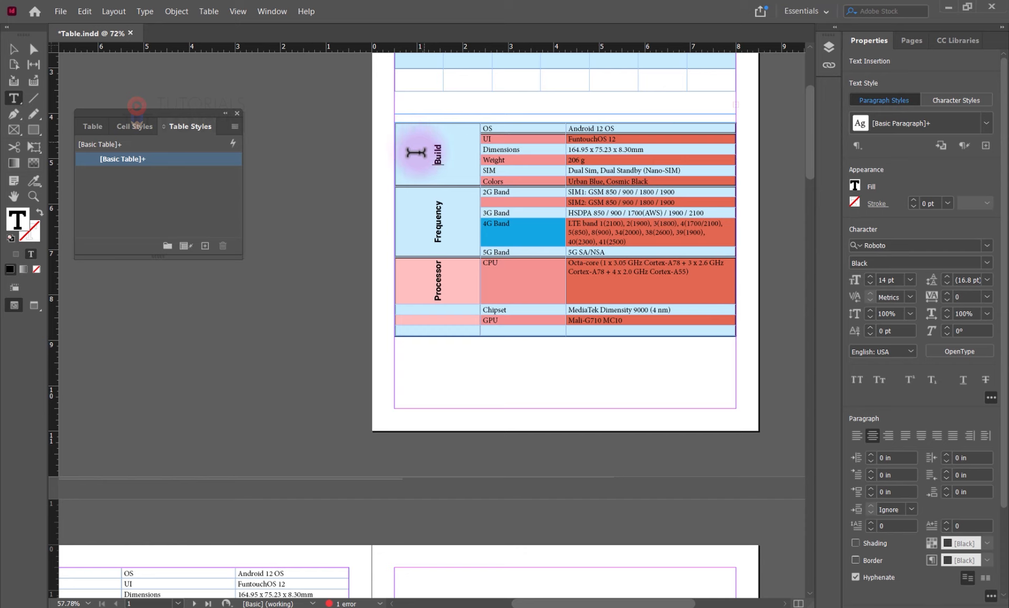
pyautogui.click(205, 247)
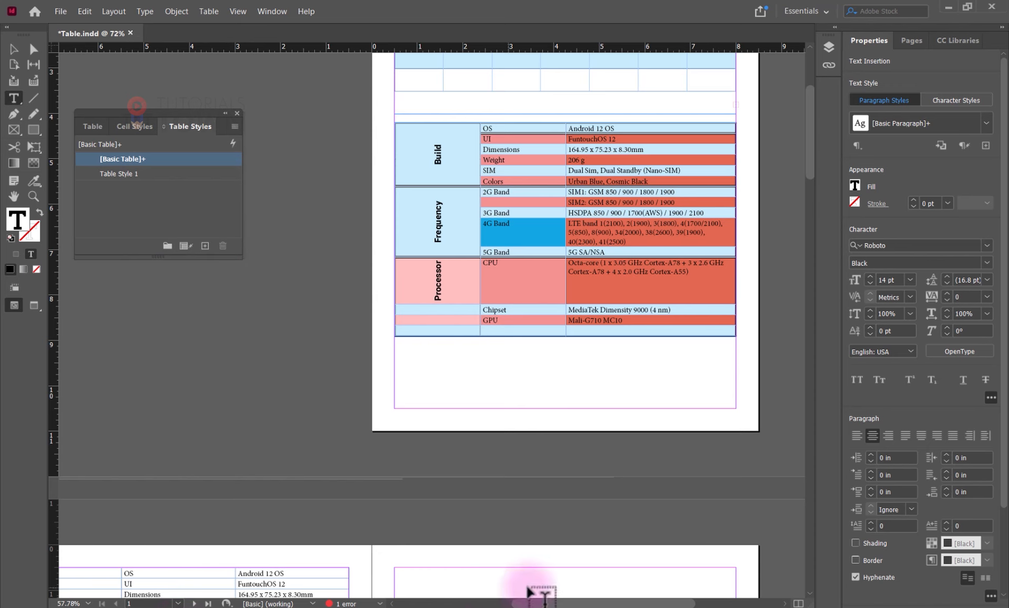
# Apply Table Style 1 to the specification table on page 2
pyautogui.moveTo(540, 604); pyautogui.dragTo(484, 605)
pyautogui.scroll(-5, 448, 527)
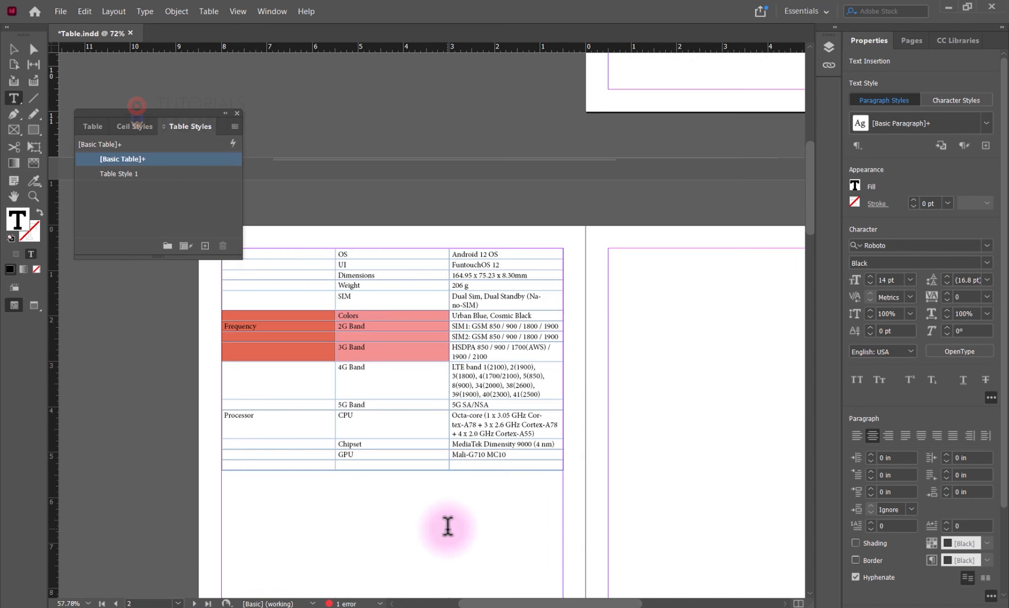
pyautogui.scroll(2, 457, 525)
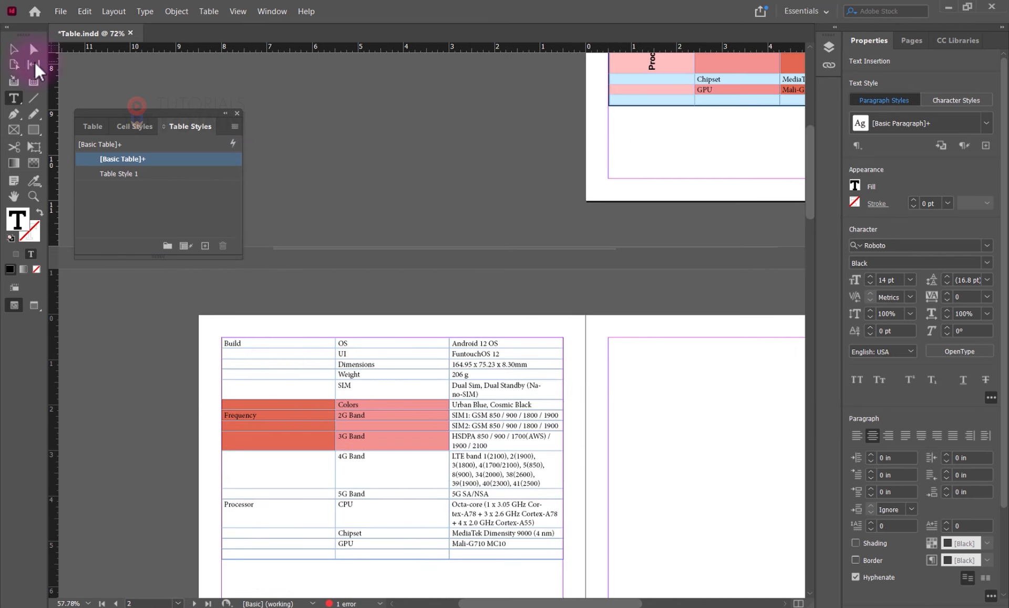
pyautogui.click(14, 49)
pyautogui.click(378, 180)
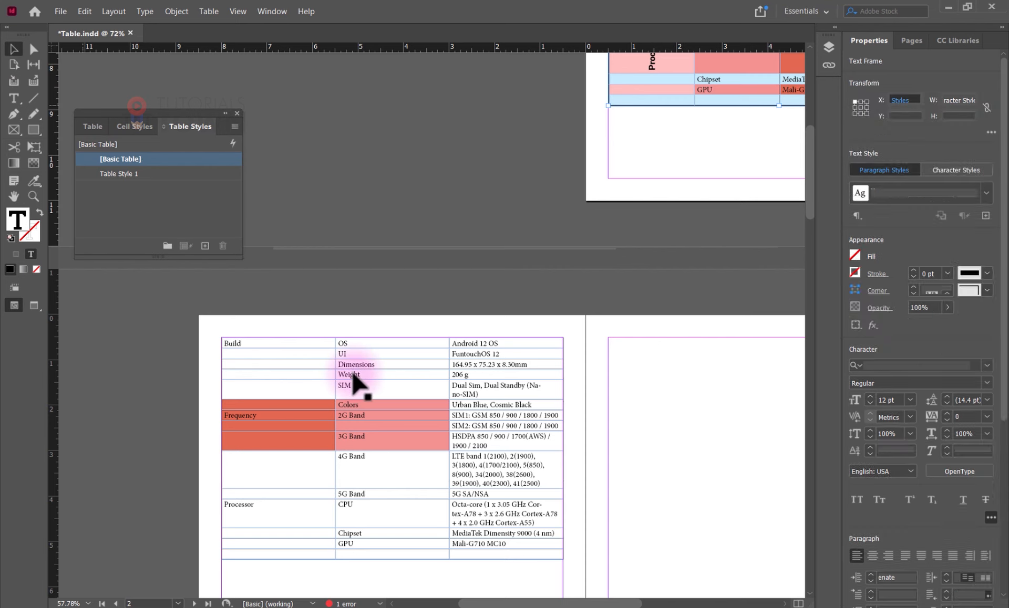
pyautogui.click(353, 371)
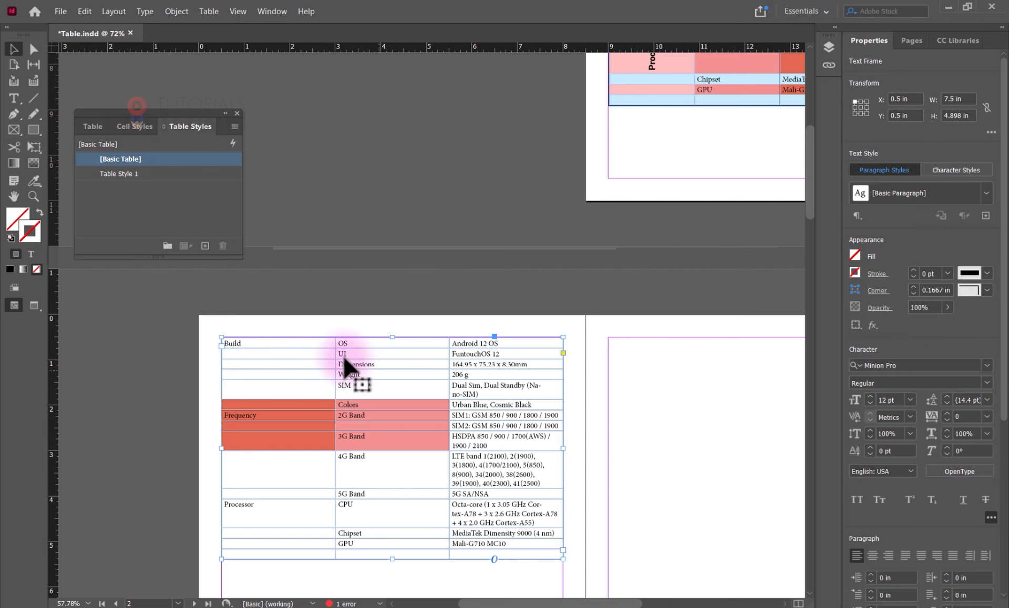
pyautogui.moveTo(698, 126); pyautogui.dragTo(368, 395)
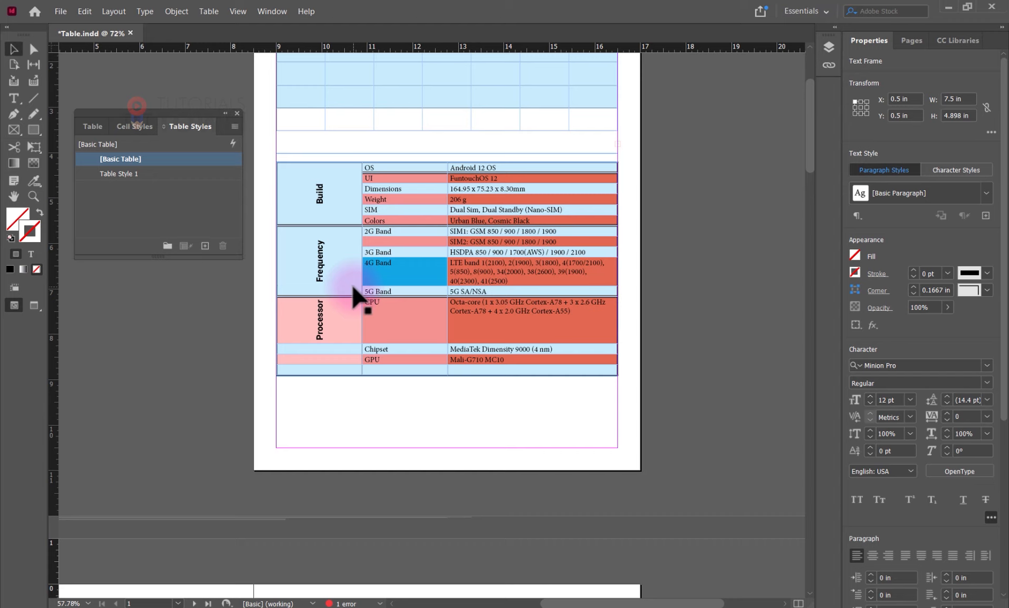
pyautogui.click(334, 275)
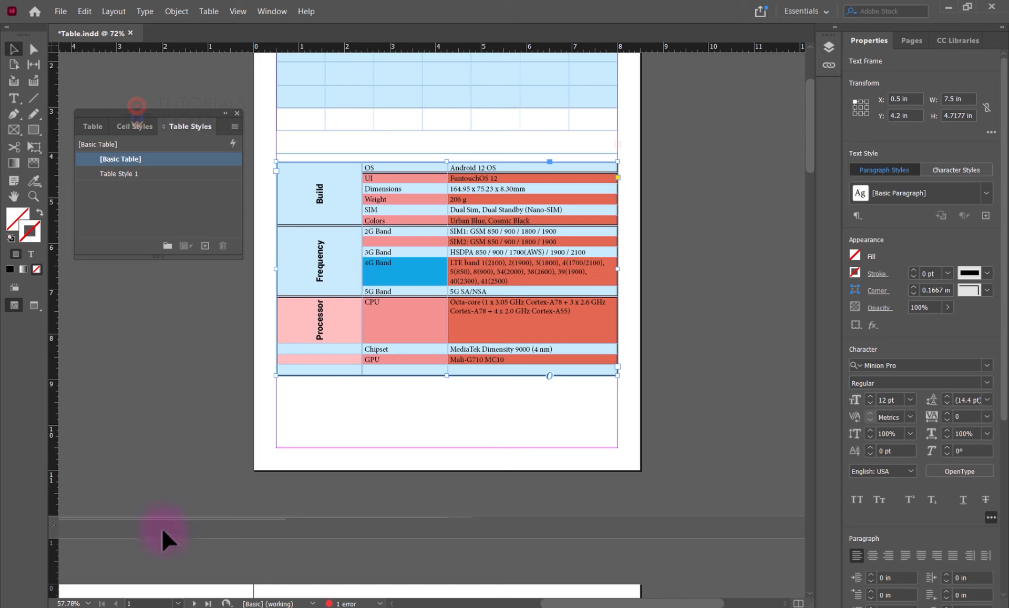
pyautogui.moveTo(159, 548); pyautogui.dragTo(474, 242)
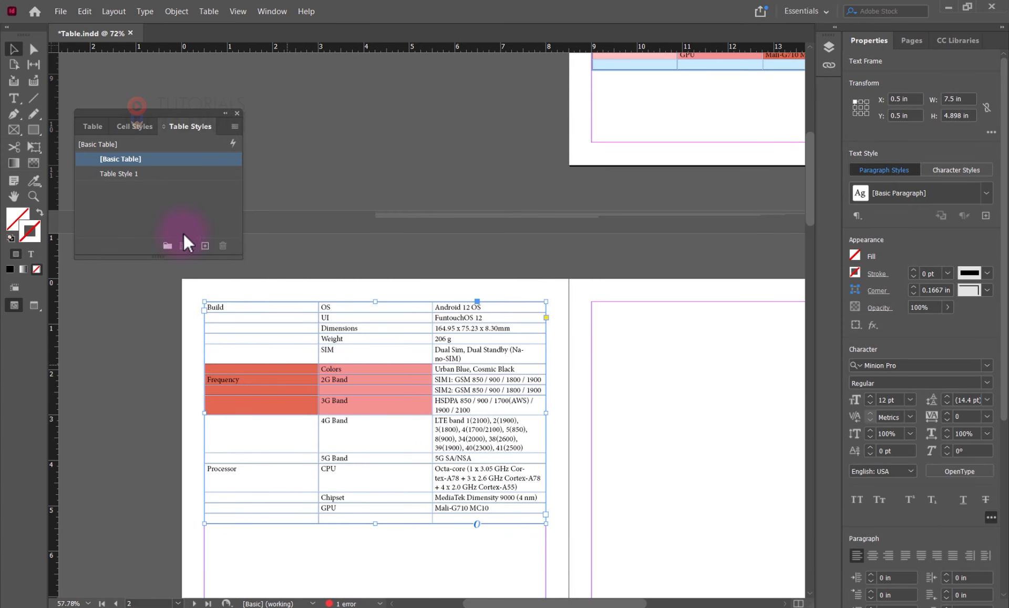
pyautogui.click(175, 176)
pyautogui.moveTo(174, 177); pyautogui.dragTo(199, 486)
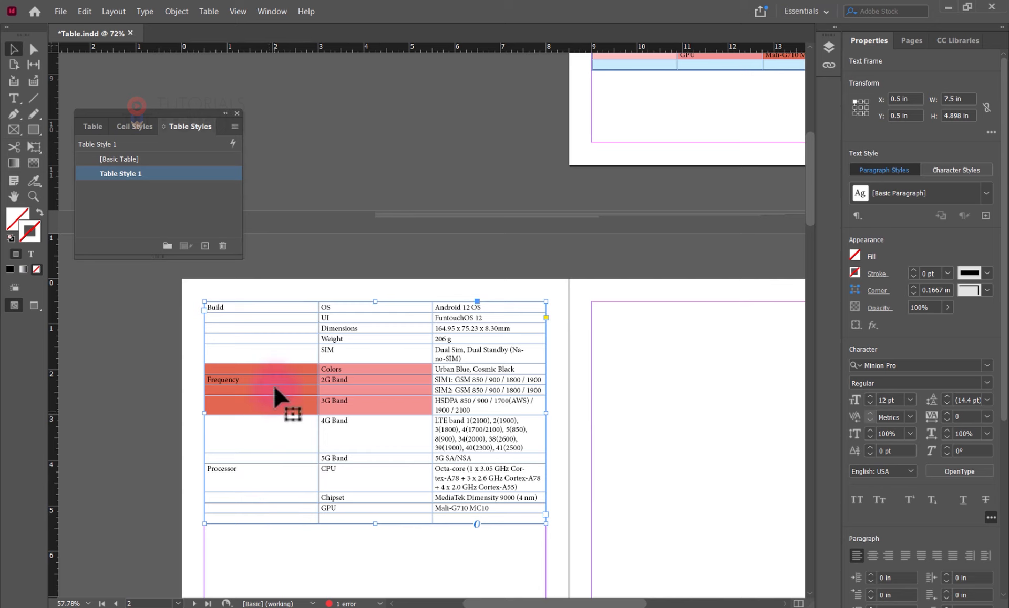
pyautogui.doubleClick(225, 304)
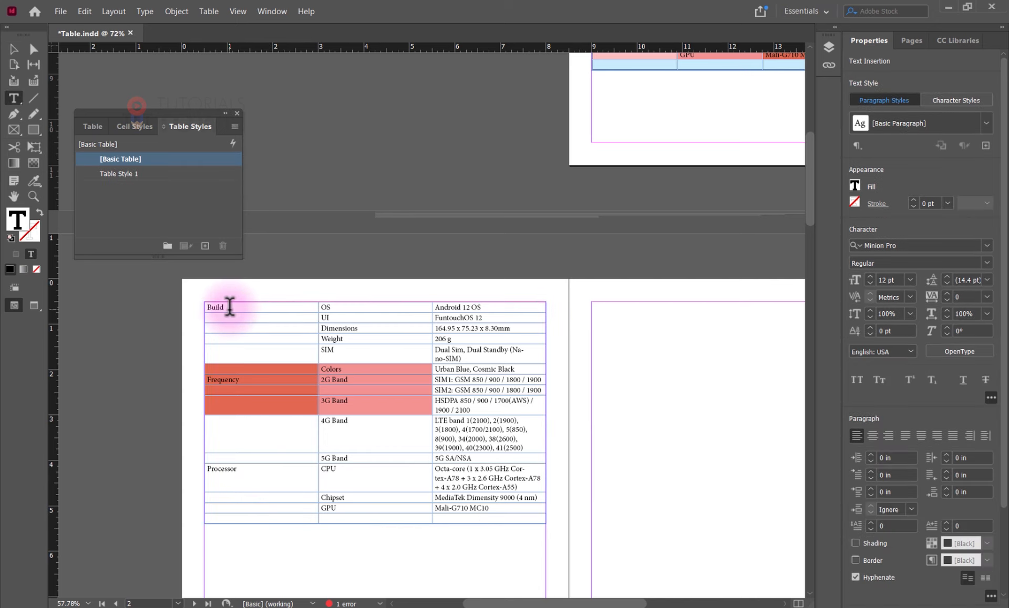
pyautogui.click(119, 175)
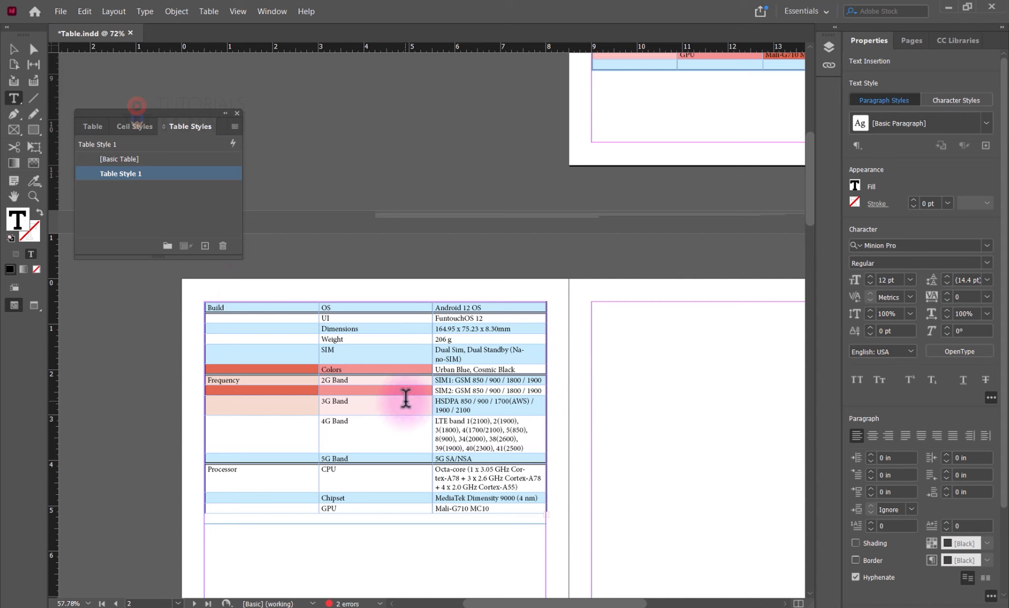
# Compare the row fills and borders of the page 2 table with the original table on page 1
pyautogui.scroll(7, 683, 410)
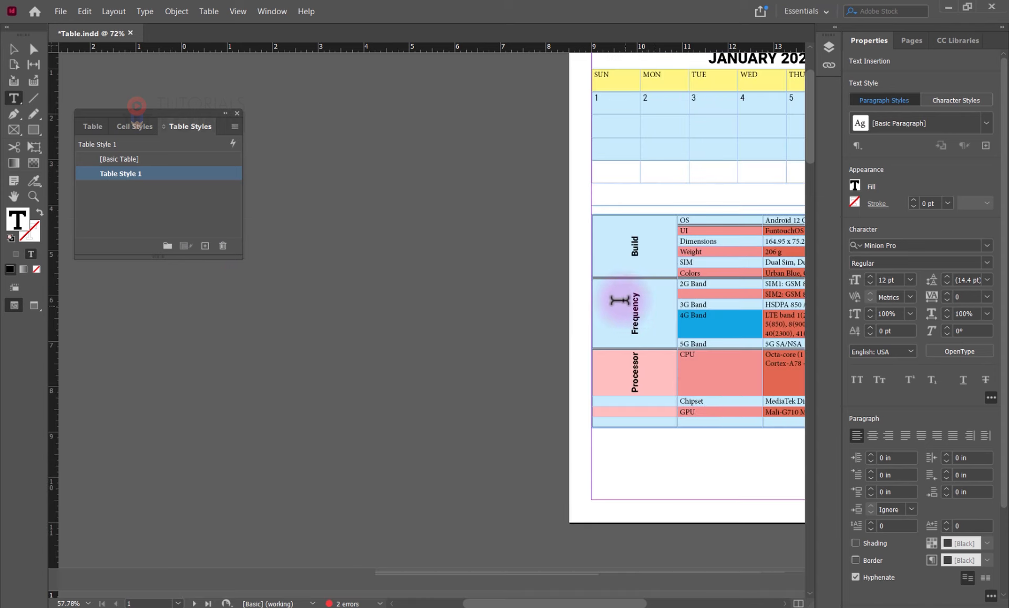
pyautogui.scroll(-7, 299, 446)
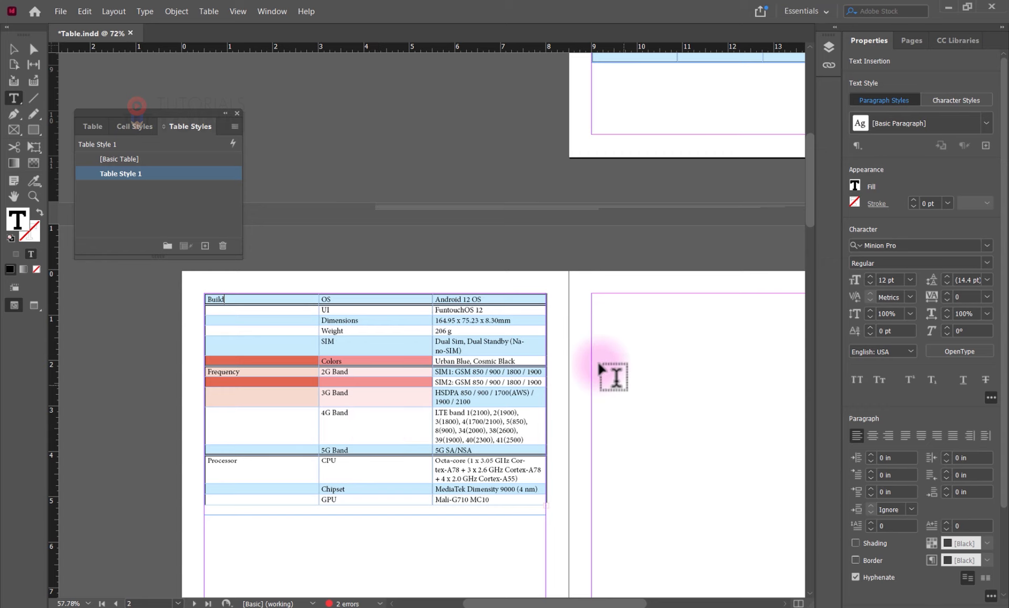
pyautogui.scroll(5, 612, 371)
pyautogui.scroll(-6, 415, 482)
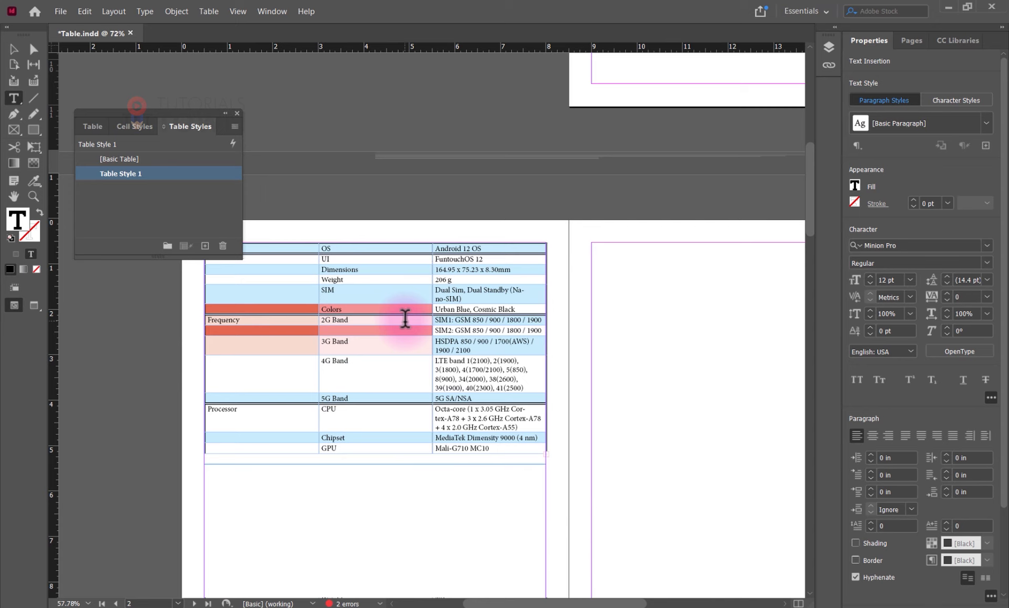
pyautogui.scroll(4, 581, 230)
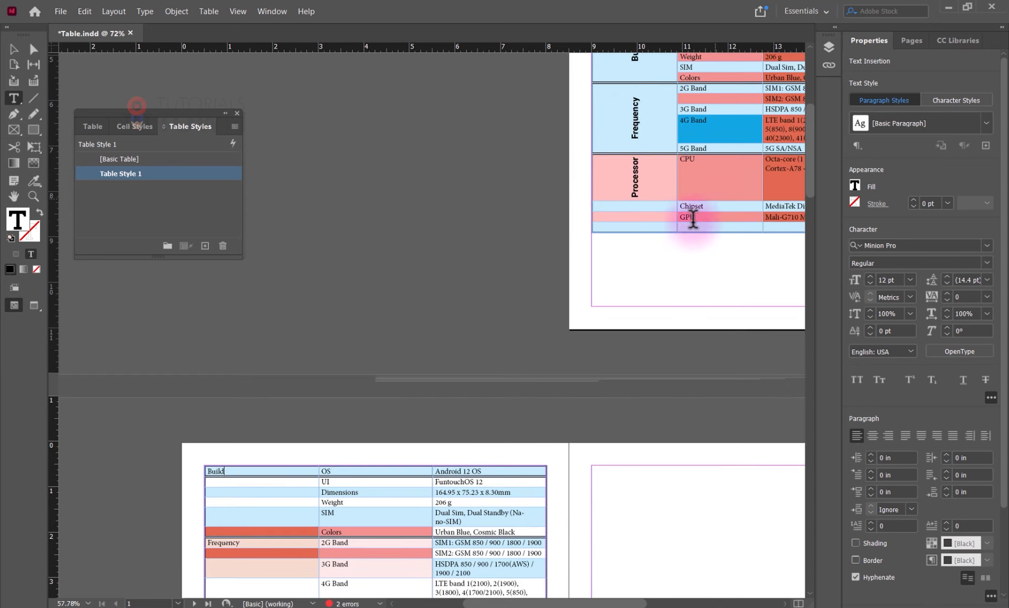
pyautogui.scroll(-4, 316, 357)
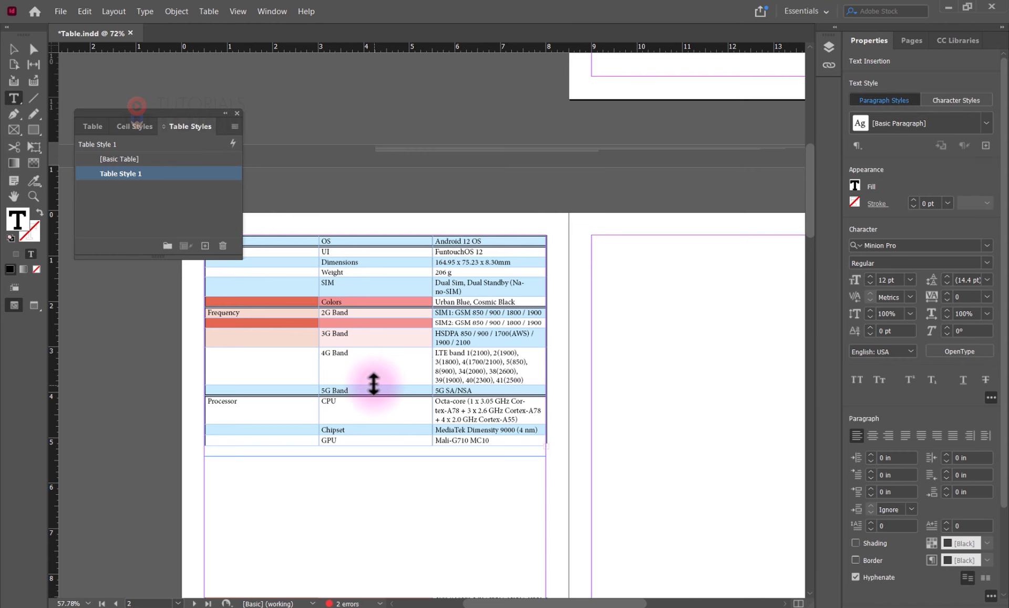
# Create a table with 6 body rows, 4 columns and the [Basic Table] style, about 7.5 by 5.46 in, within page 3's margins
pyautogui.click(14, 48)
pyautogui.click(484, 336)
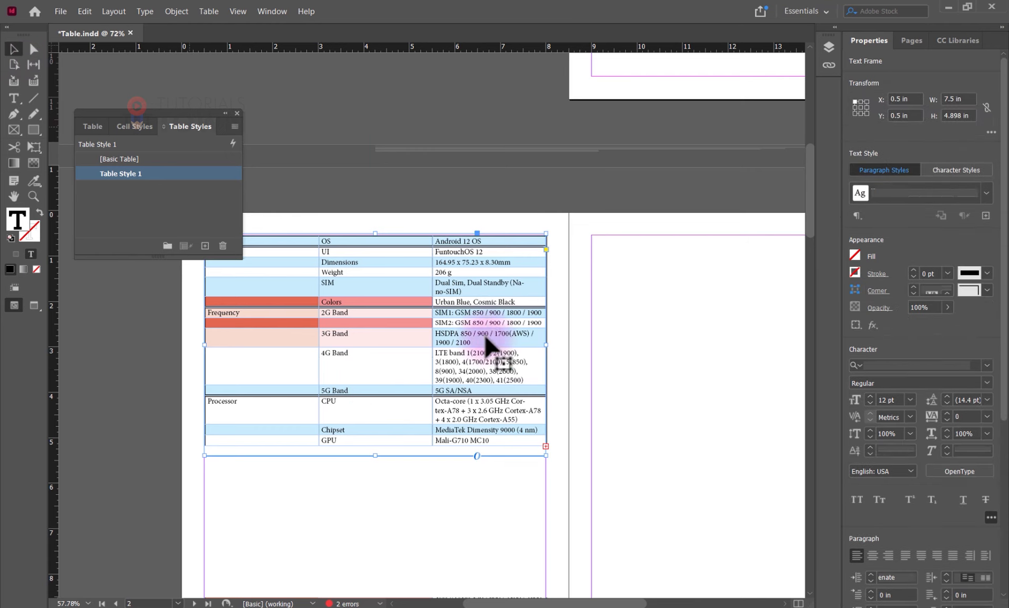
pyautogui.moveTo(656, 345); pyautogui.dragTo(279, 364)
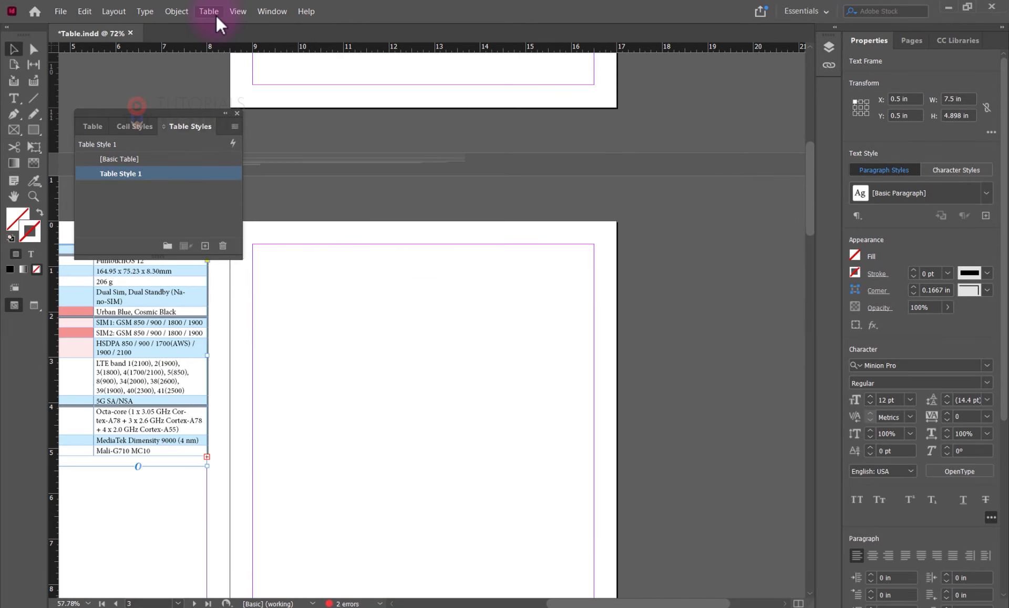
pyautogui.click(216, 15)
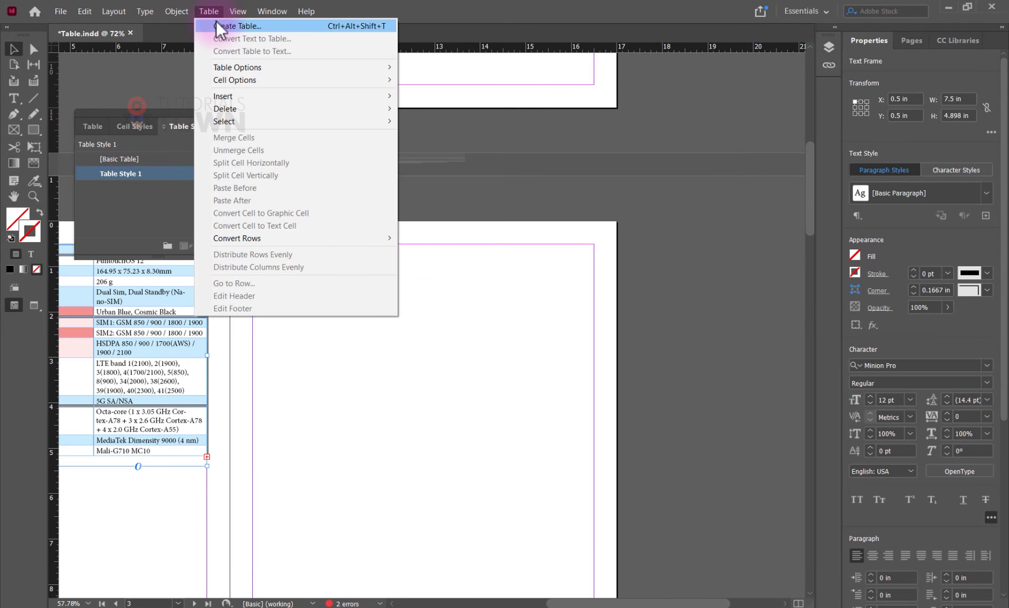
pyautogui.click(217, 26)
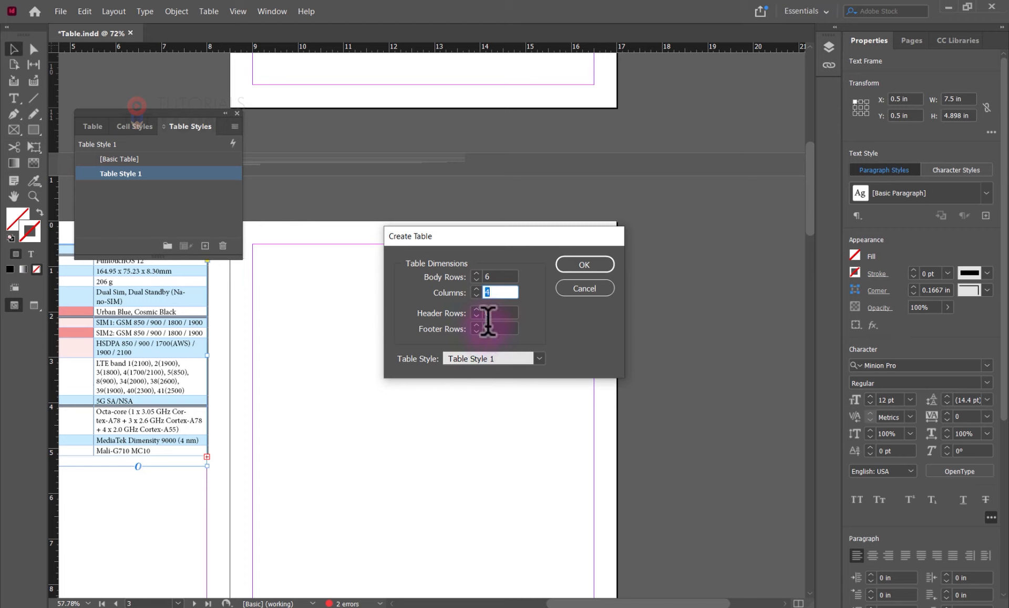
pyautogui.press('Tab')
pyautogui.press('Tab')
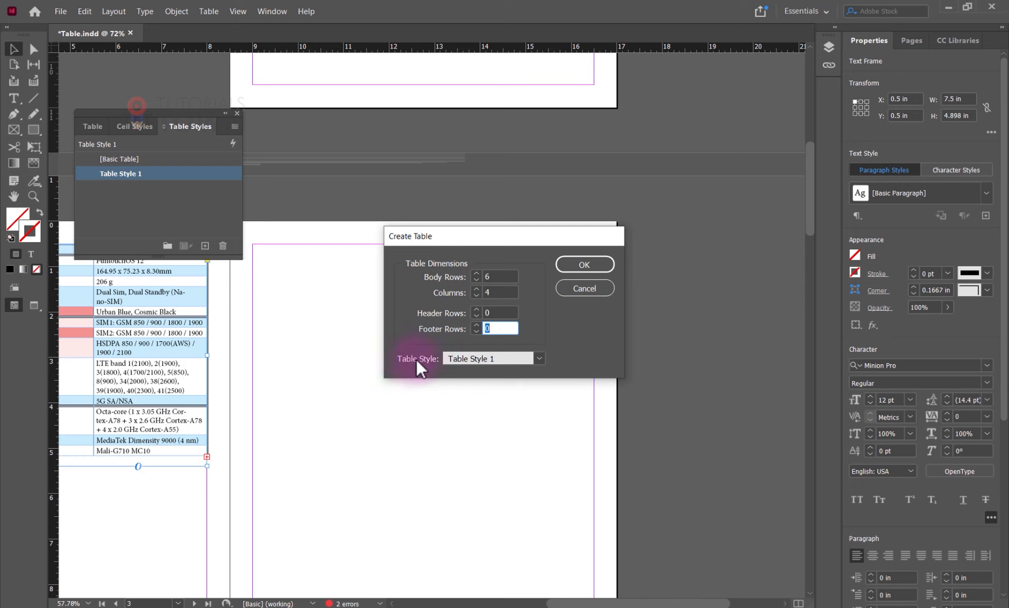
pyautogui.click(476, 359)
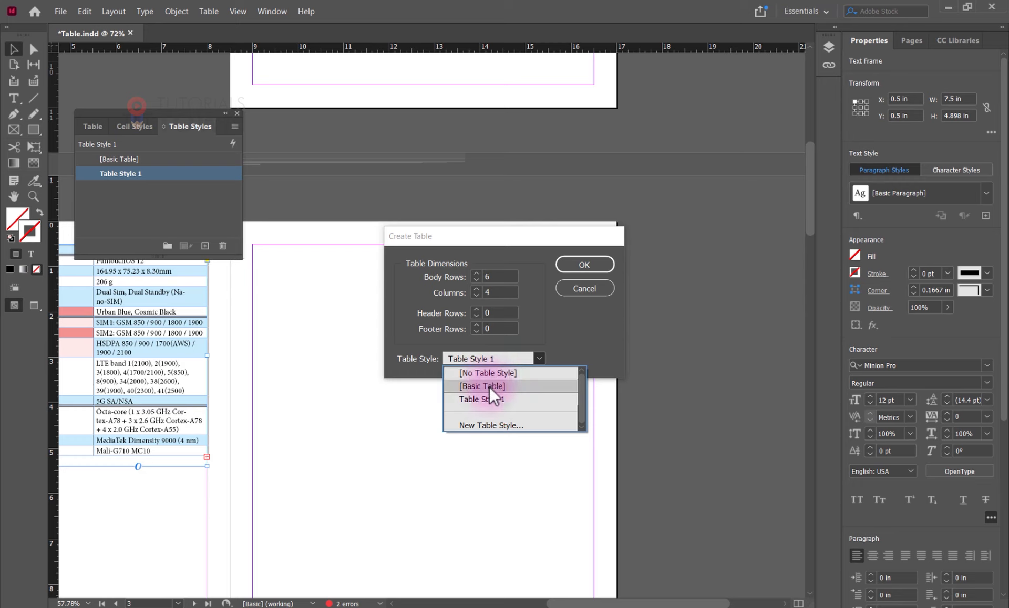
pyautogui.click(490, 386)
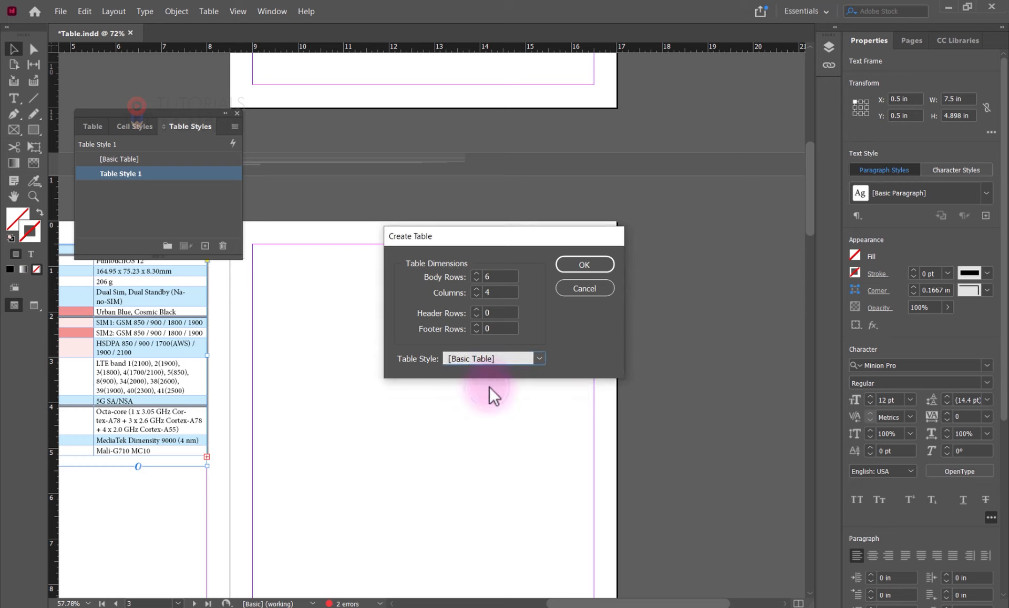
pyautogui.click(570, 267)
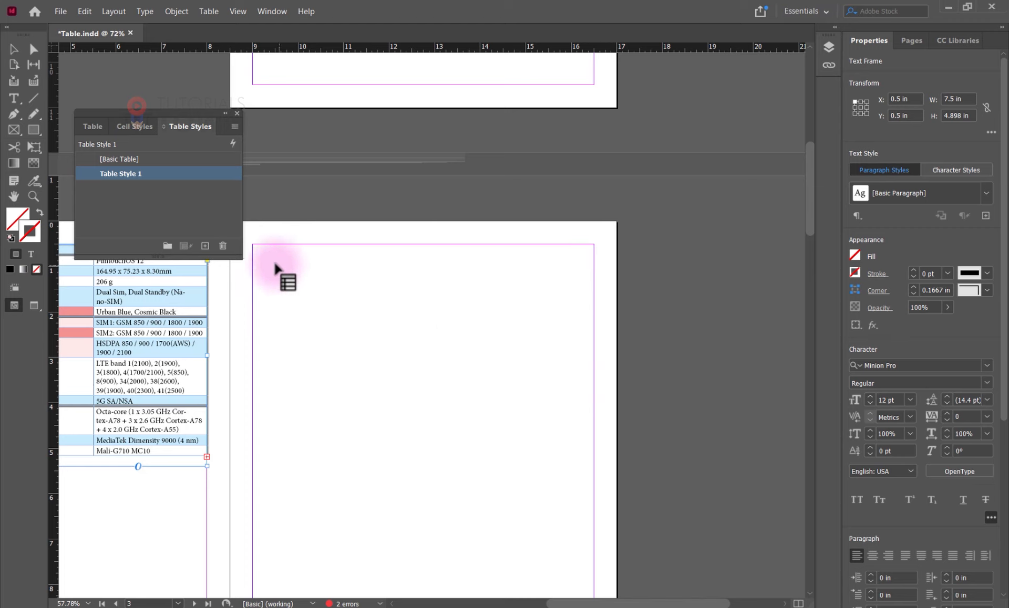
pyautogui.moveTo(253, 245); pyautogui.dragTo(594, 492)
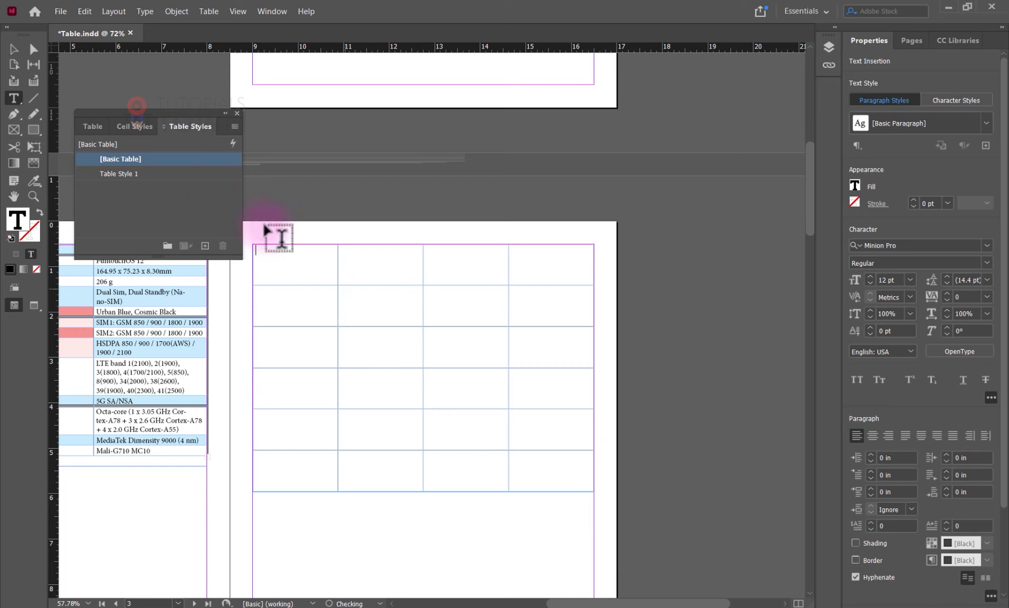
# Show the page in Preview mode with the new table deselected
pyautogui.click(19, 55)
pyautogui.press('w')
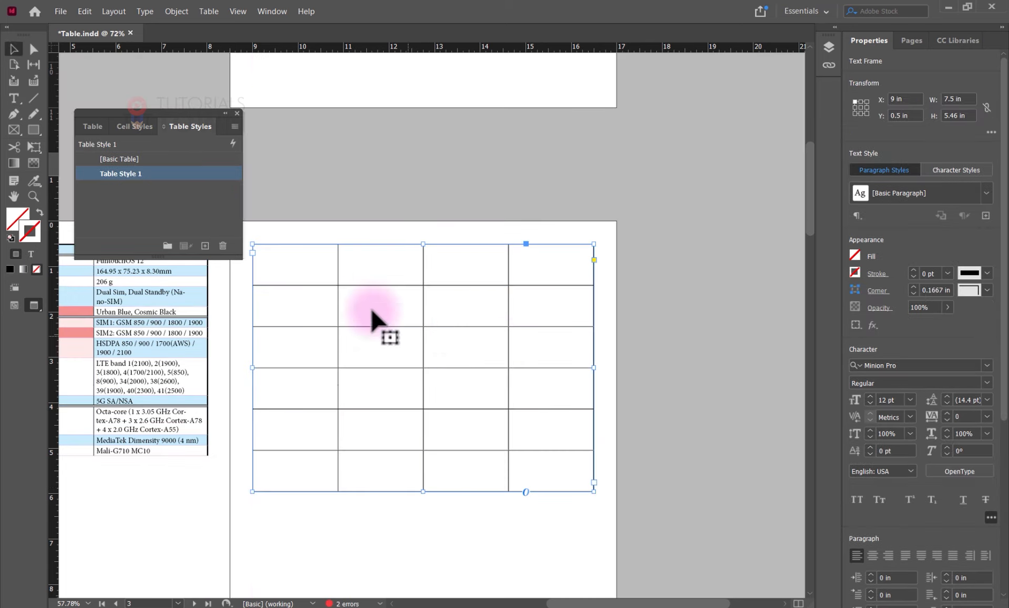
pyautogui.click(650, 264)
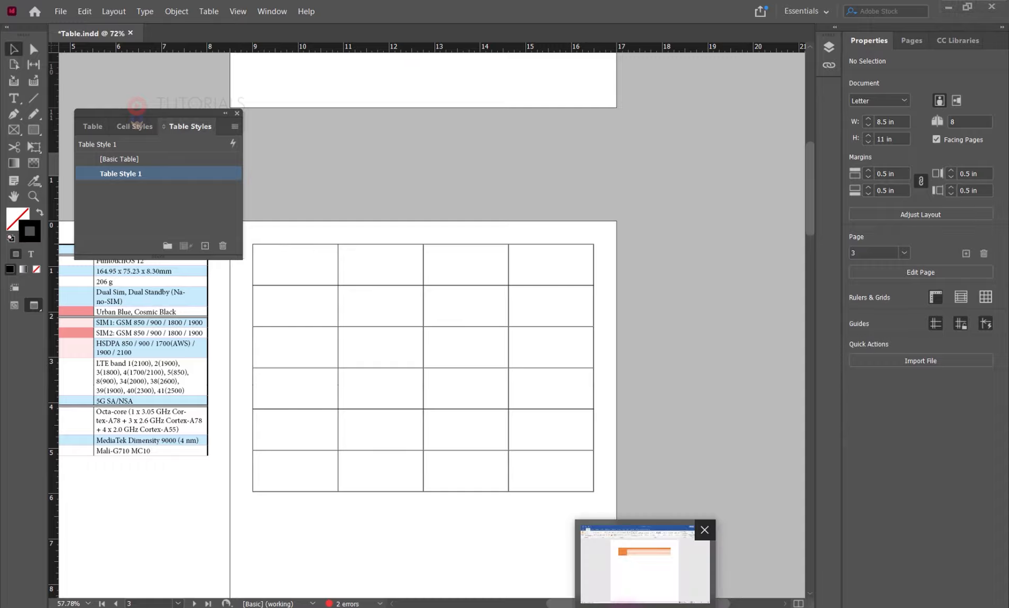
# Switch to Word to view the orange banded table, and return to InDesign
pyautogui.click(645, 606)
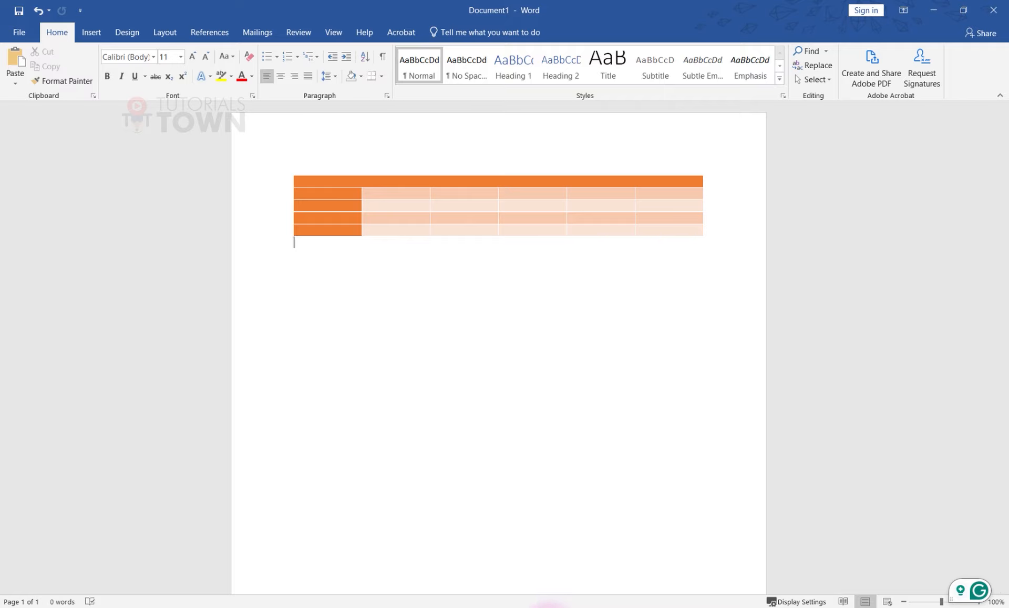
pyautogui.click(551, 607)
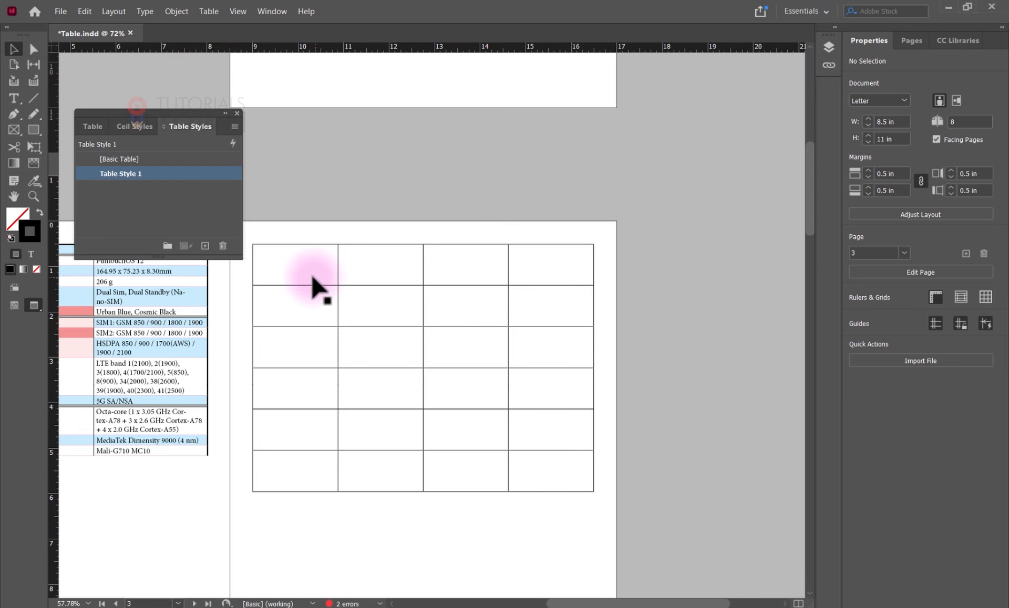
# Create a table style named Orange Table with the page 3 table frame selected, keeping it based on [No Table Style]
pyautogui.click(292, 271)
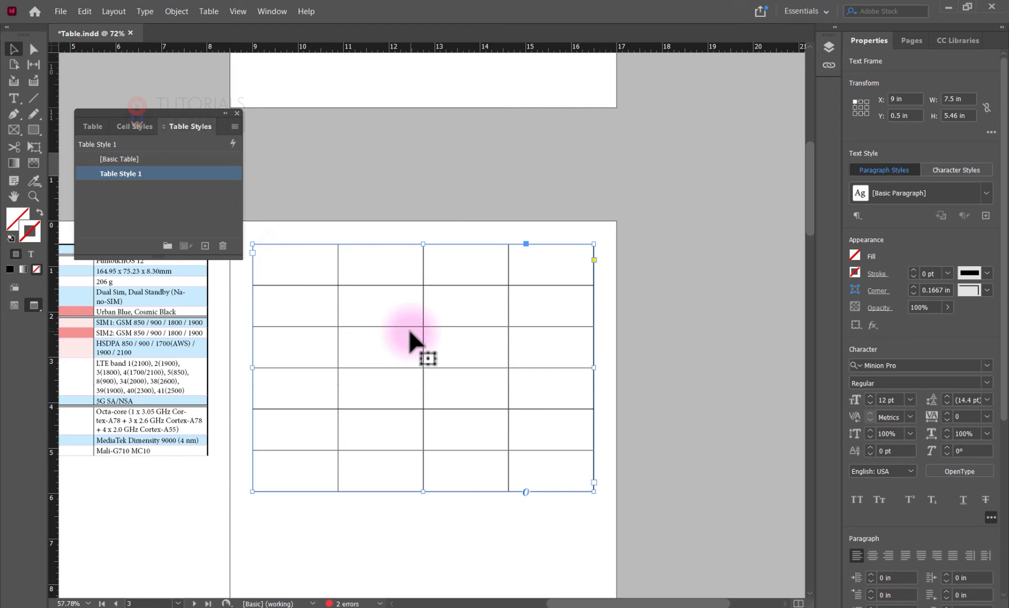
pyautogui.click(362, 508)
pyautogui.click(347, 473)
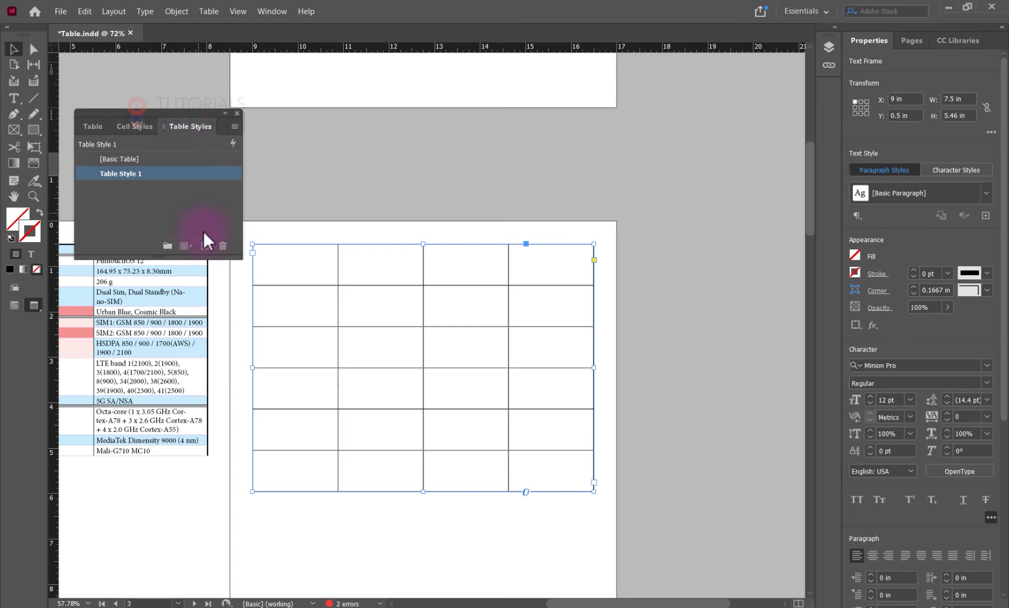
pyautogui.click(163, 215)
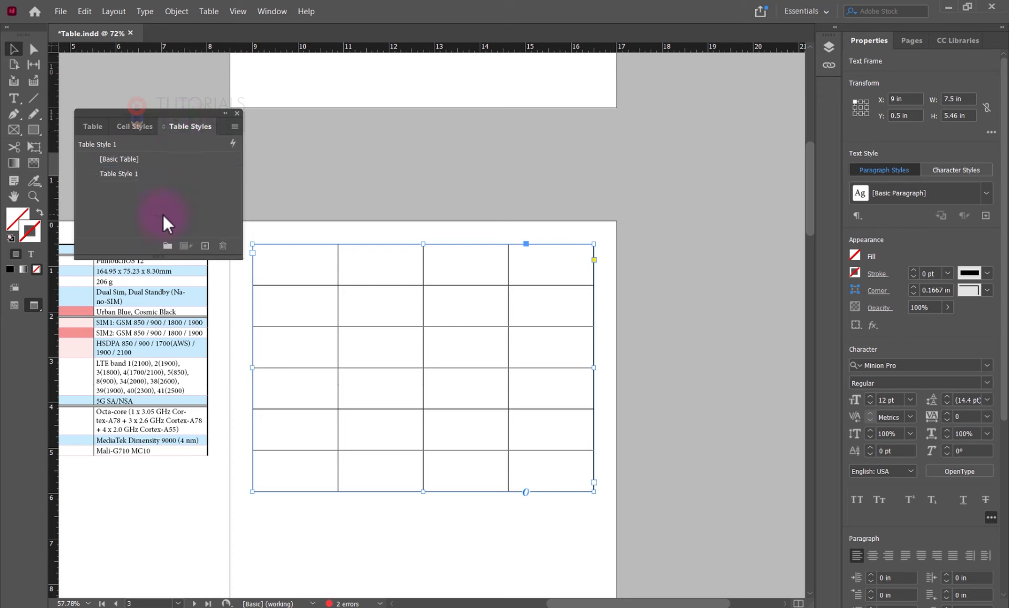
pyautogui.click(204, 246)
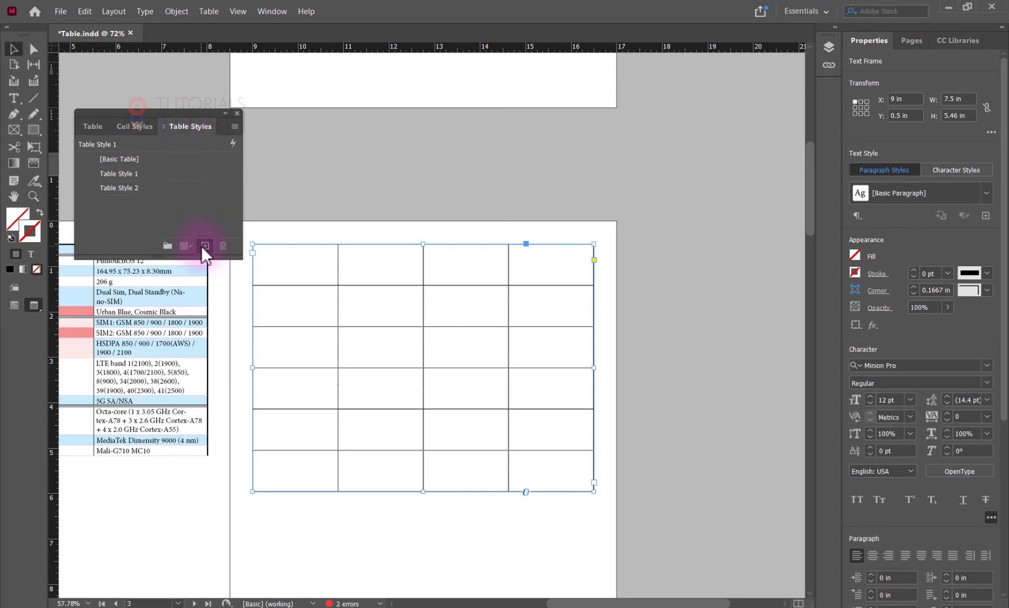
pyautogui.doubleClick(122, 187)
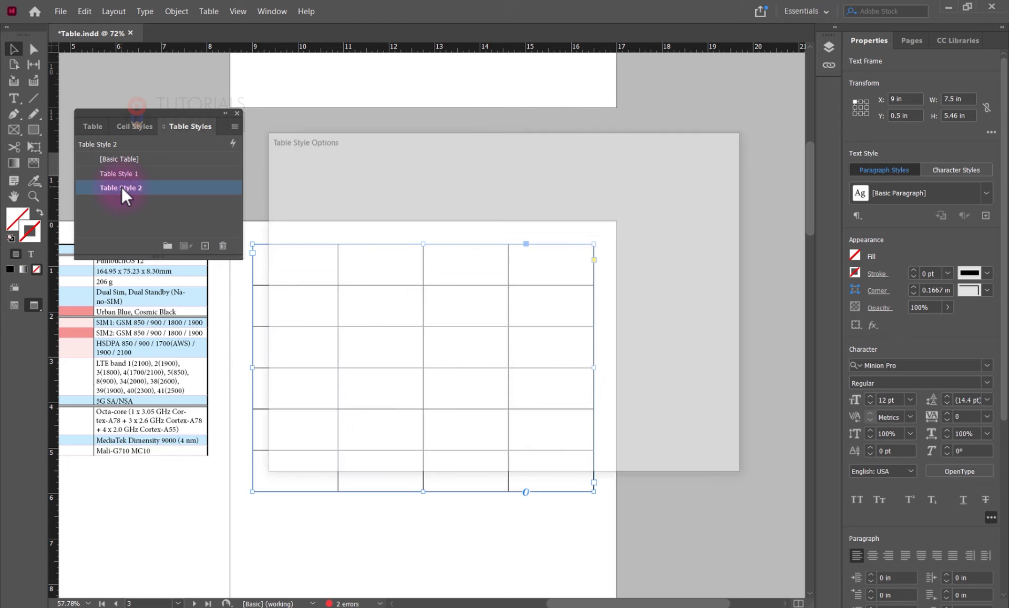
pyautogui.write('Orange Table')
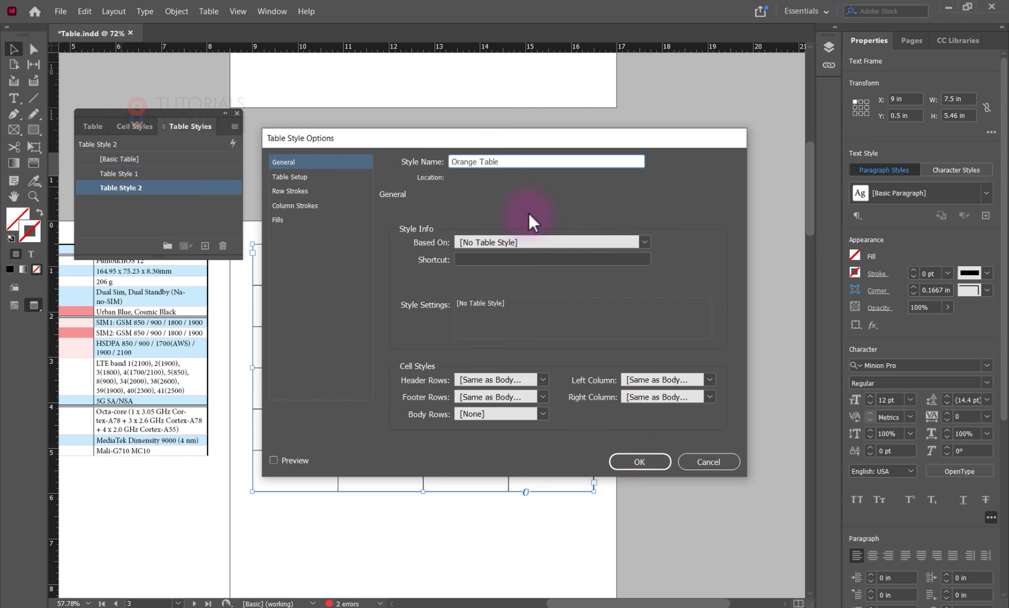
pyautogui.moveTo(483, 140)
pyautogui.mouseDown()
pyautogui.moveTo(469, 77)
pyautogui.moveTo(475, 130)
pyautogui.mouseUp()
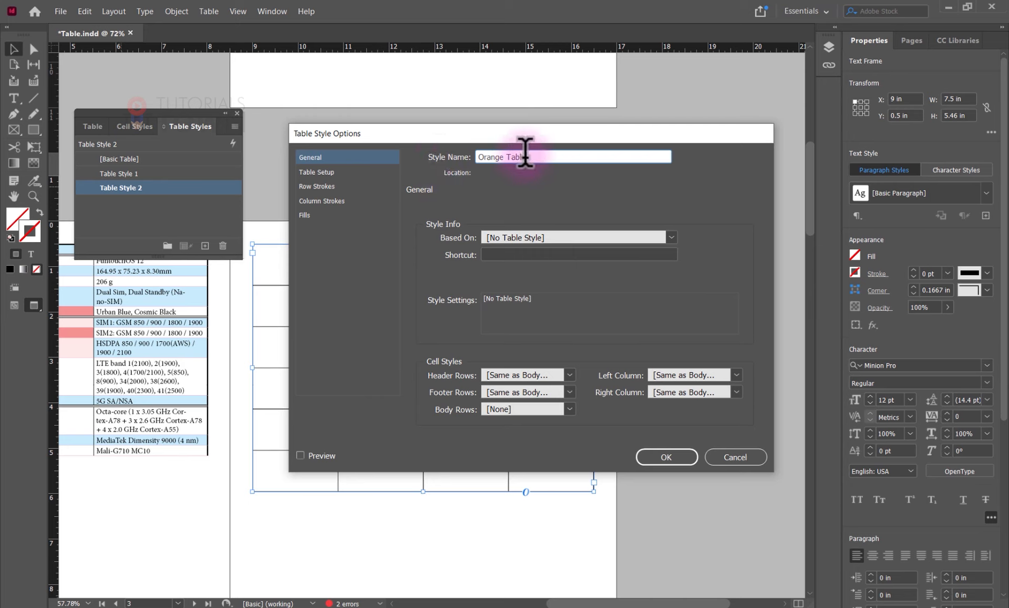
pyautogui.moveTo(525, 156); pyautogui.dragTo(474, 156)
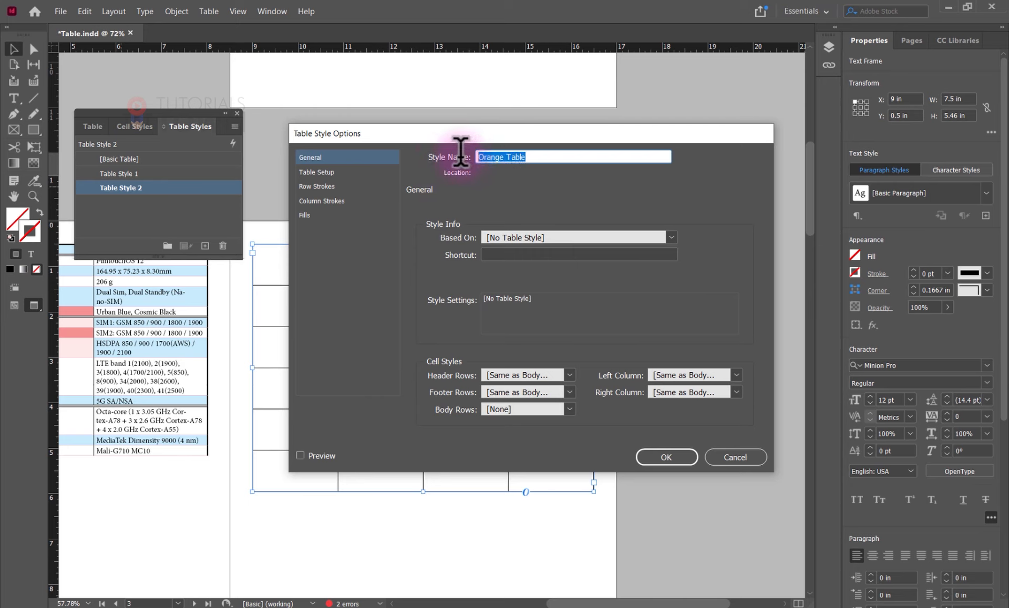
pyautogui.click(527, 239)
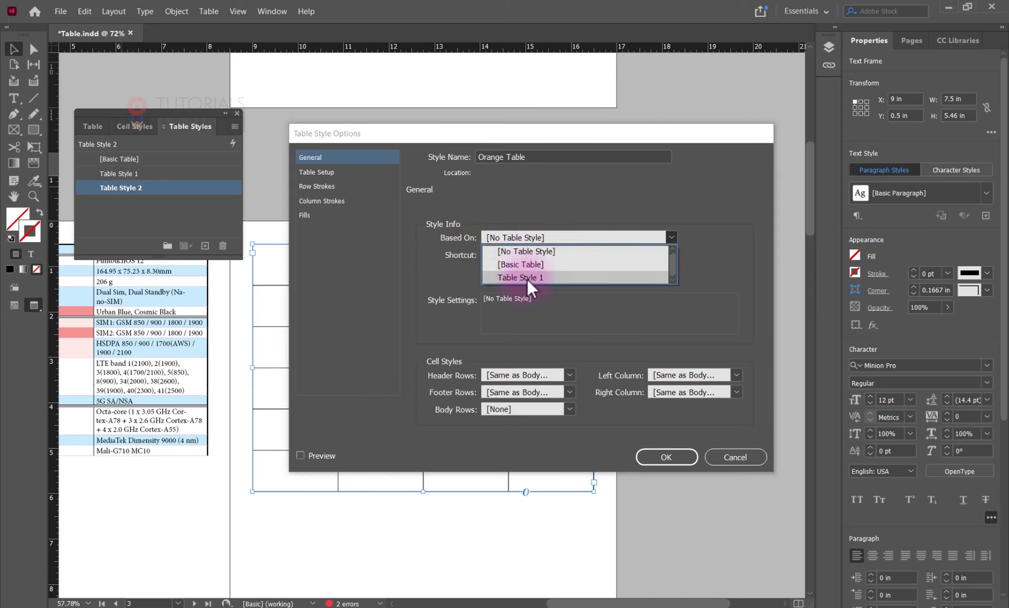
pyautogui.click(540, 234)
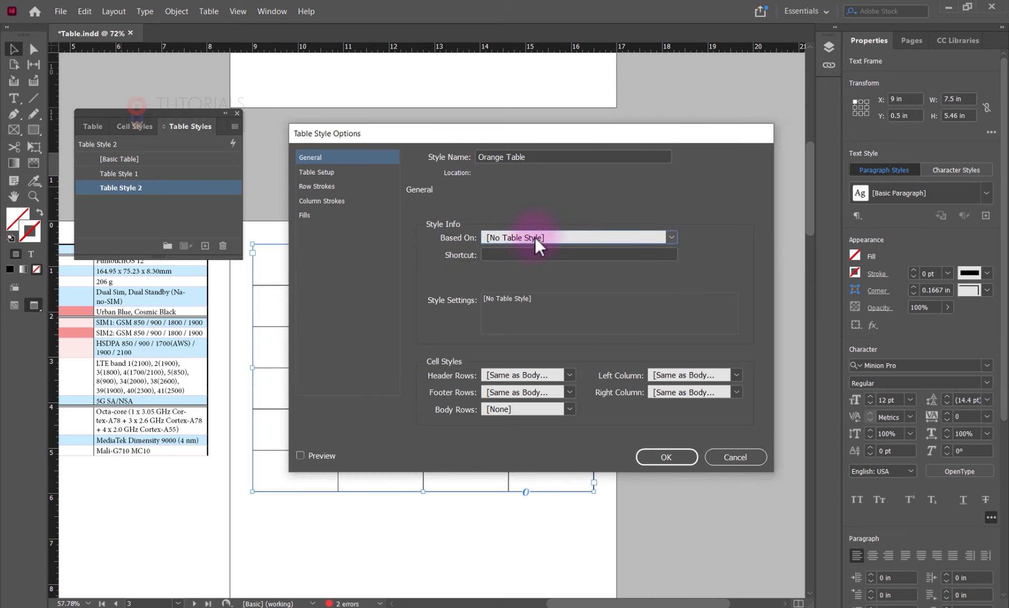
# Try Shift+Ctrl+Alt+U as the Orange Table style's shortcut, clear it, and assign Shift+Ctrl+Alt+Q instead
pyautogui.click(515, 254)
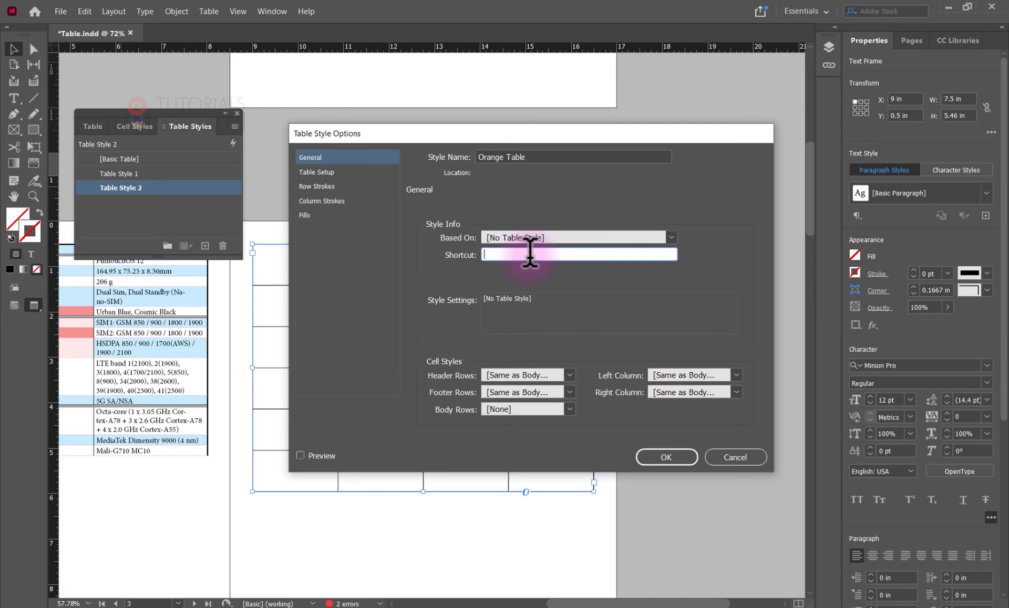
pyautogui.hotkey('shift', 'ctrl', 'alt', 'u')
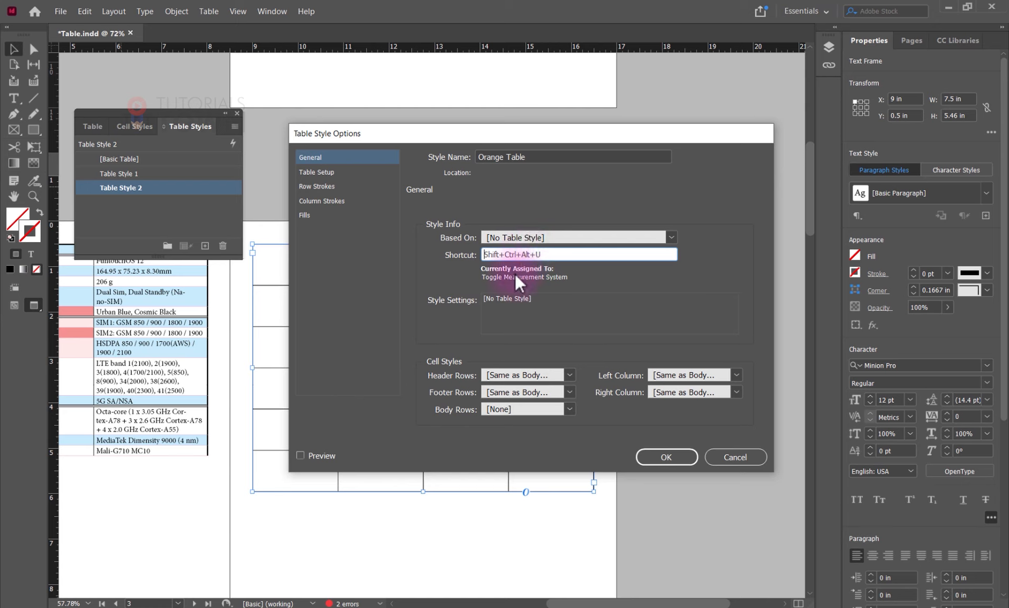
pyautogui.moveTo(547, 255)
pyautogui.mouseDown()
pyautogui.moveTo(476, 255)
pyautogui.moveTo(537, 256)
pyautogui.mouseUp()
pyautogui.press('BackSpace')
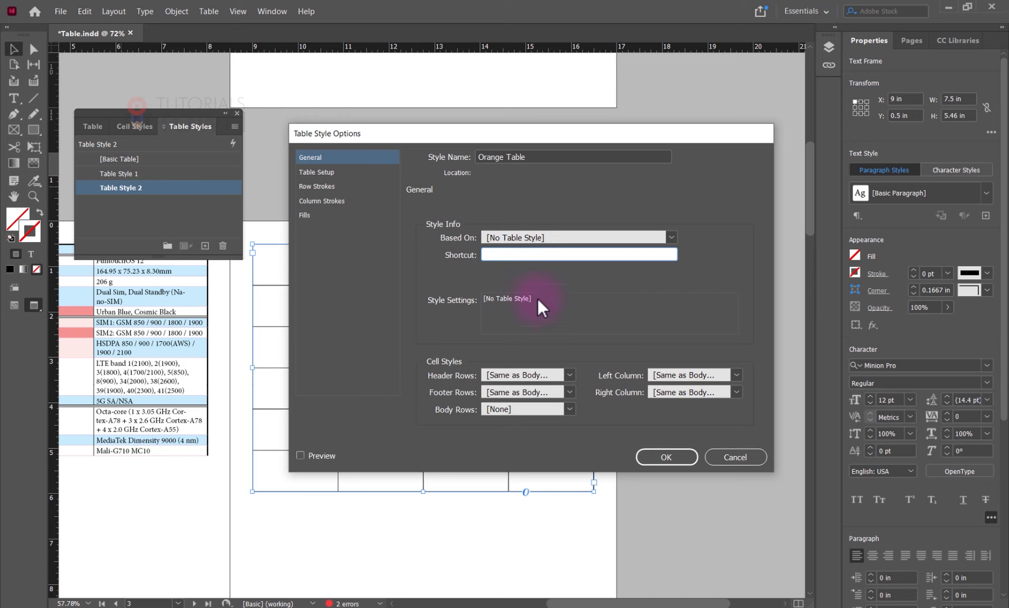
pyautogui.hotkey('ctrl', 'alt', 'shift', 'q')
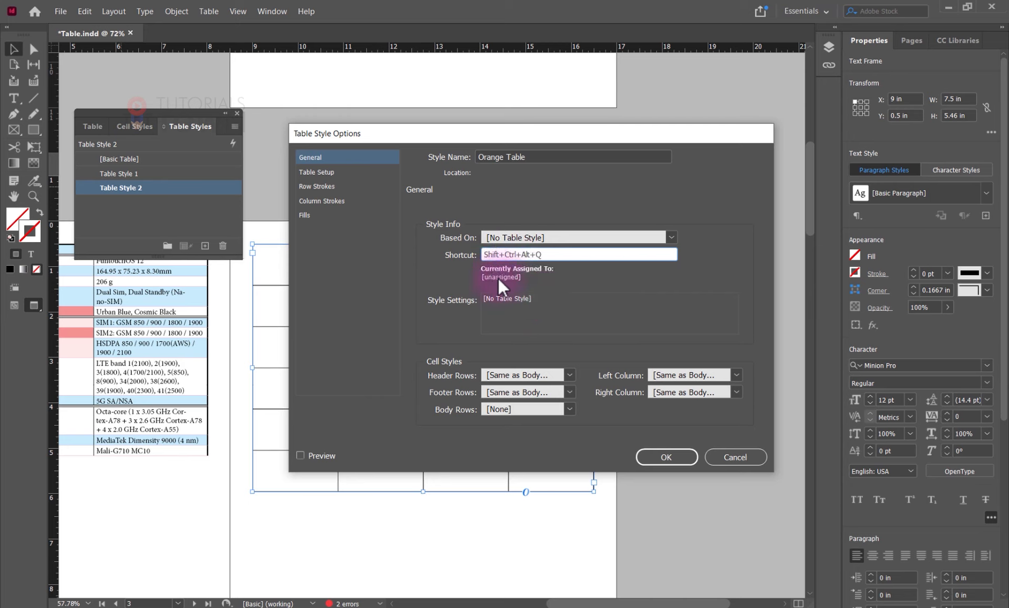
pyautogui.moveTo(542, 255); pyautogui.dragTo(483, 255)
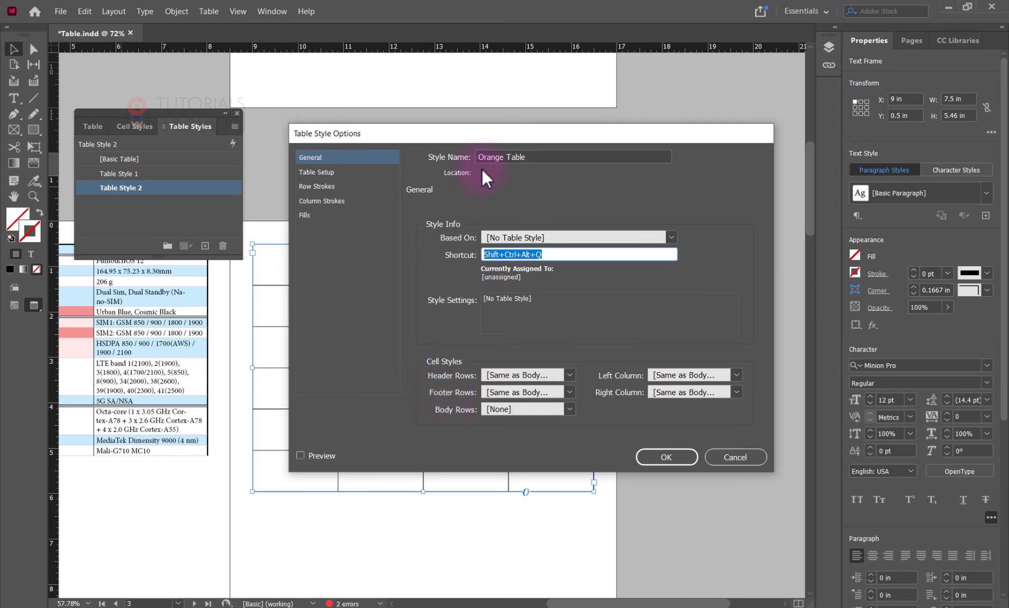
# Set the style's header rows, footer rows and left column to the Red cell style, using the orange Word table as reference
pyautogui.click(501, 374)
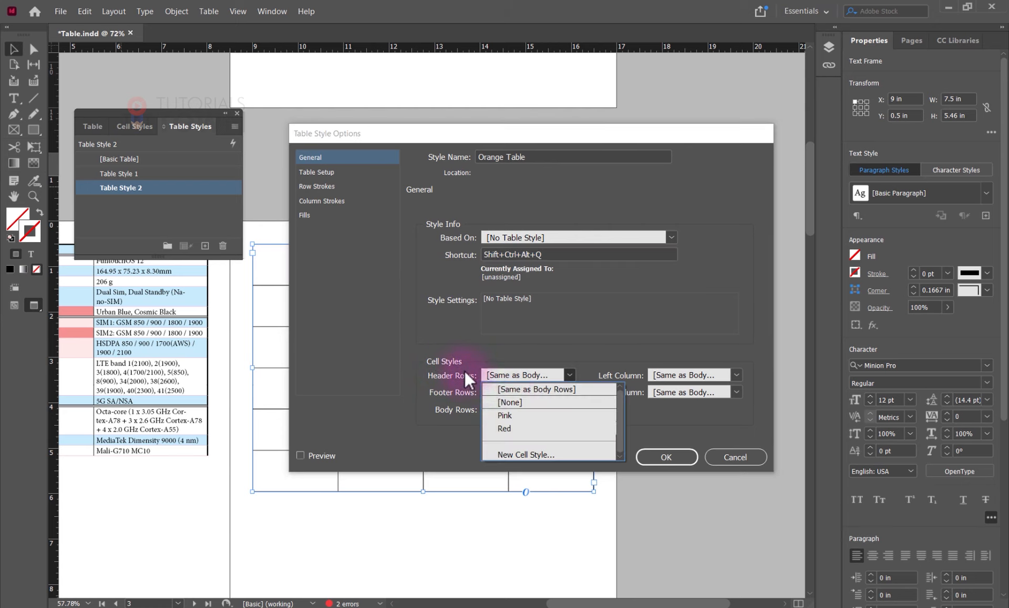
pyautogui.click(509, 429)
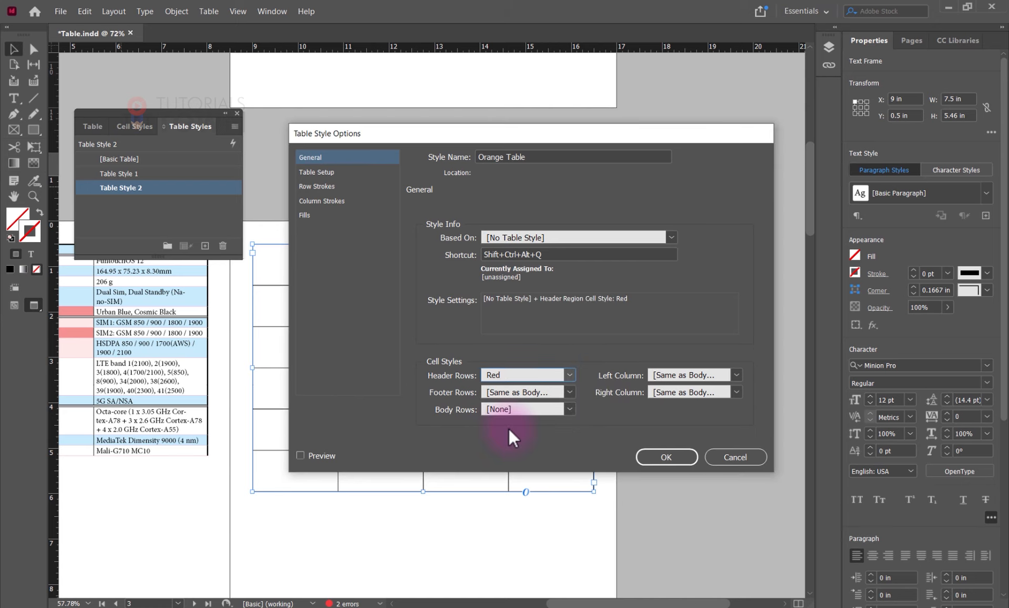
pyautogui.click(503, 397)
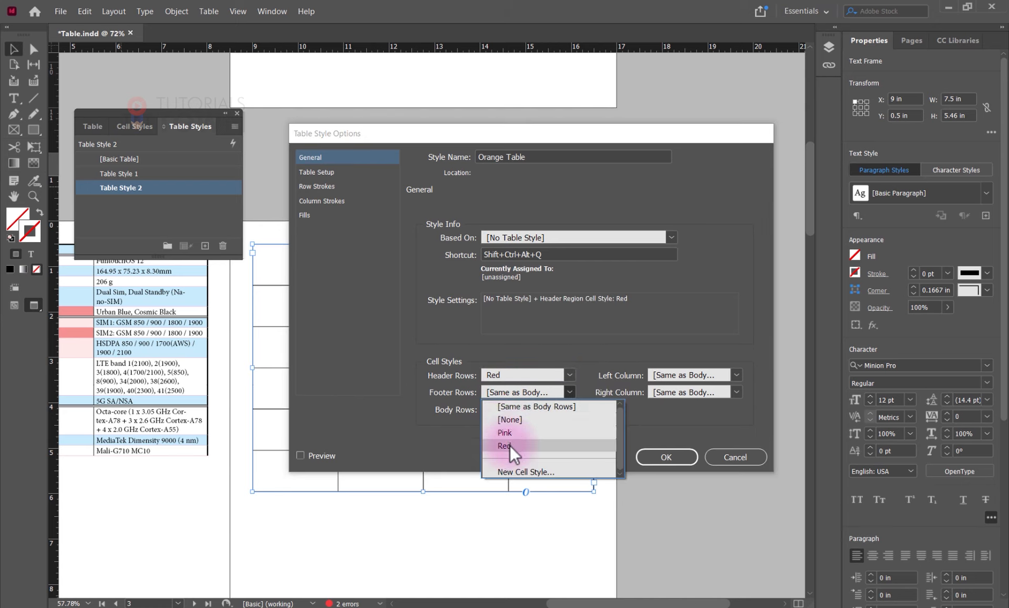
pyautogui.click(509, 447)
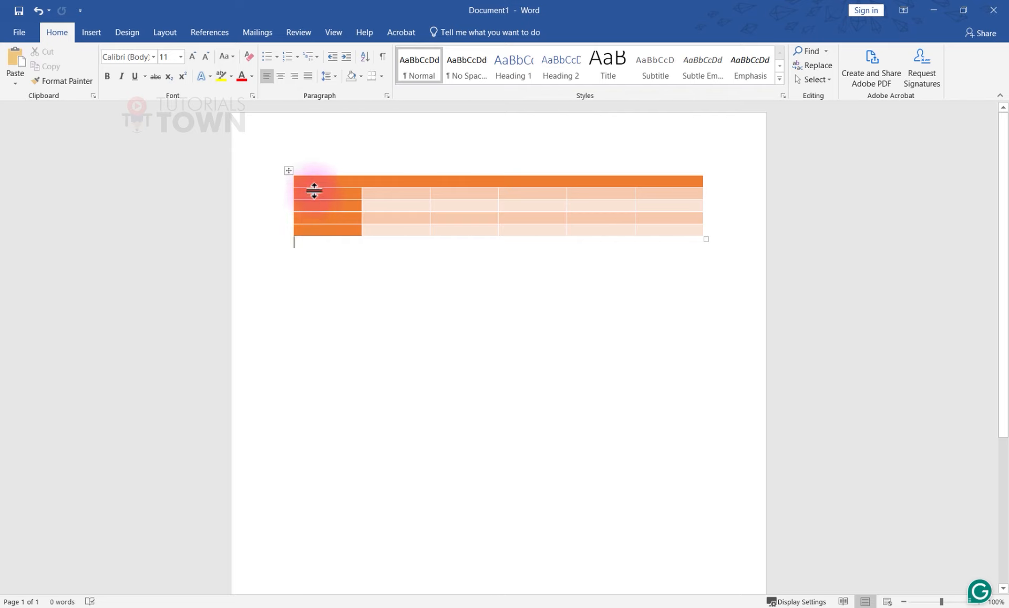
pyautogui.moveTo(689, 164)
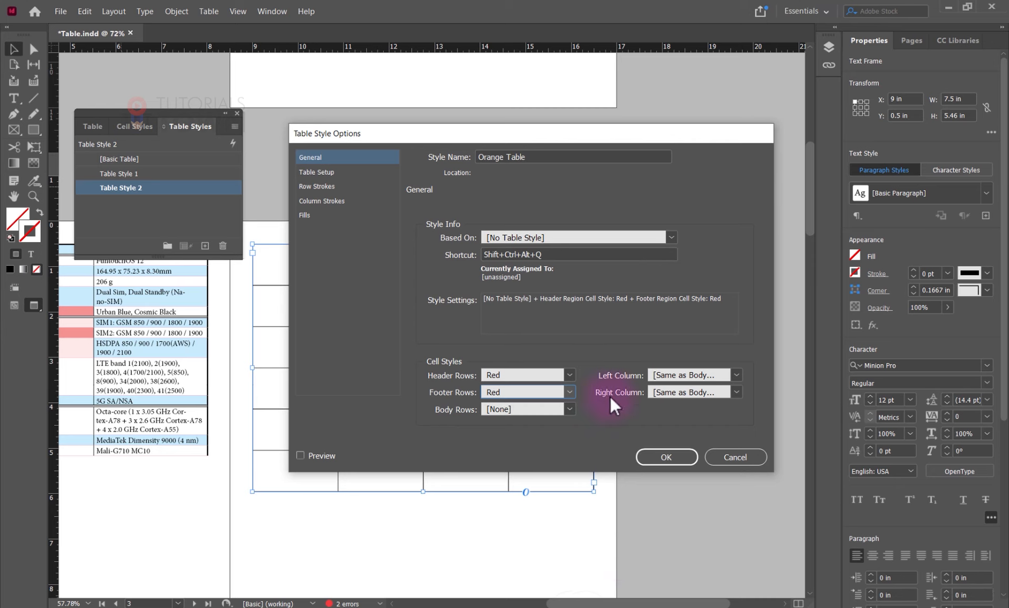
pyautogui.click(736, 376)
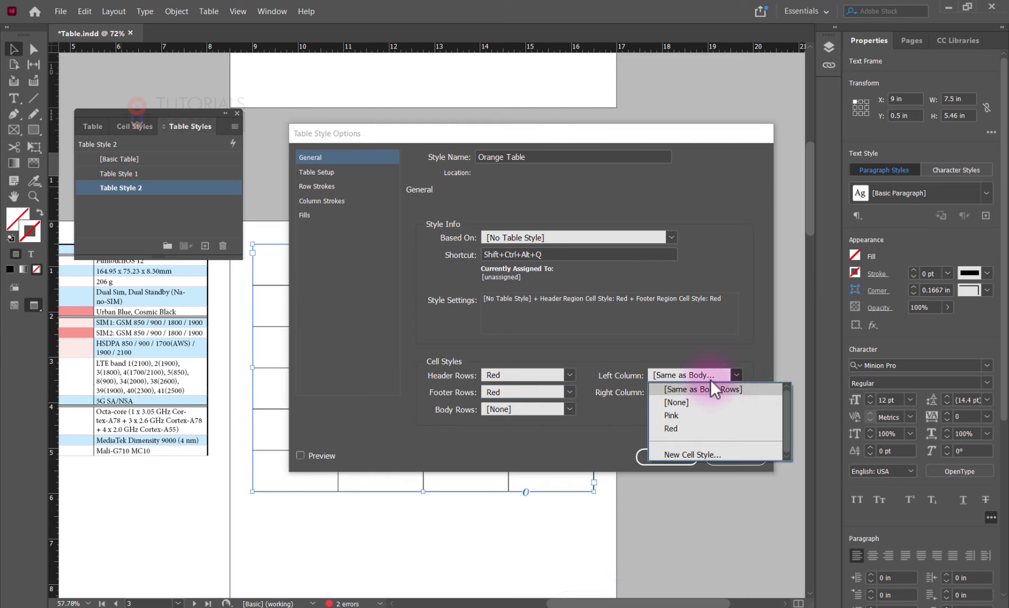
pyautogui.click(673, 430)
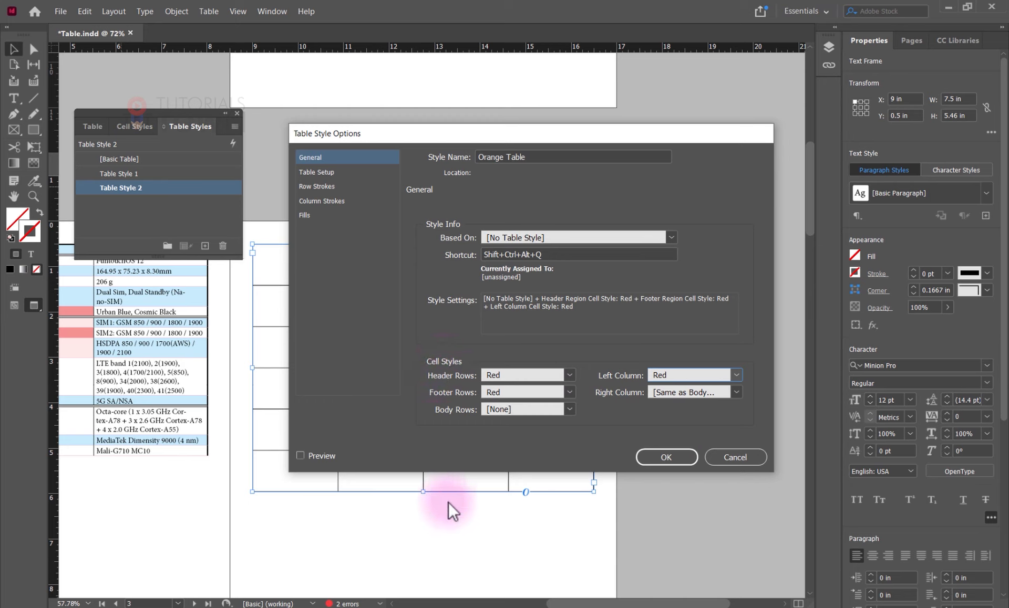
# Set the cell styles of the header rows, footer rows and left column to [None]
pyautogui.click(565, 375)
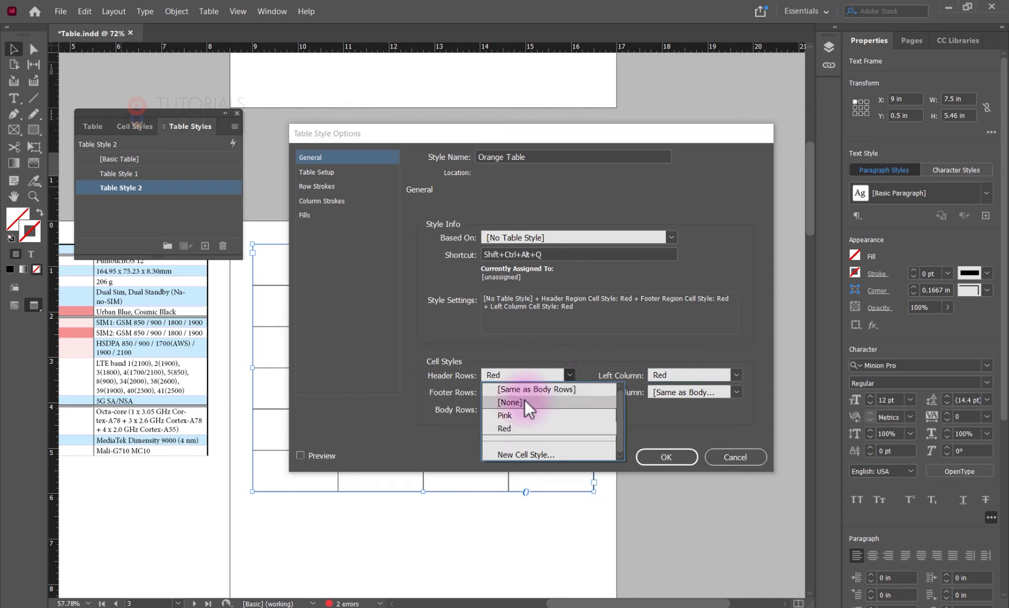
pyautogui.click(525, 399)
pyautogui.click(568, 393)
pyautogui.click(561, 421)
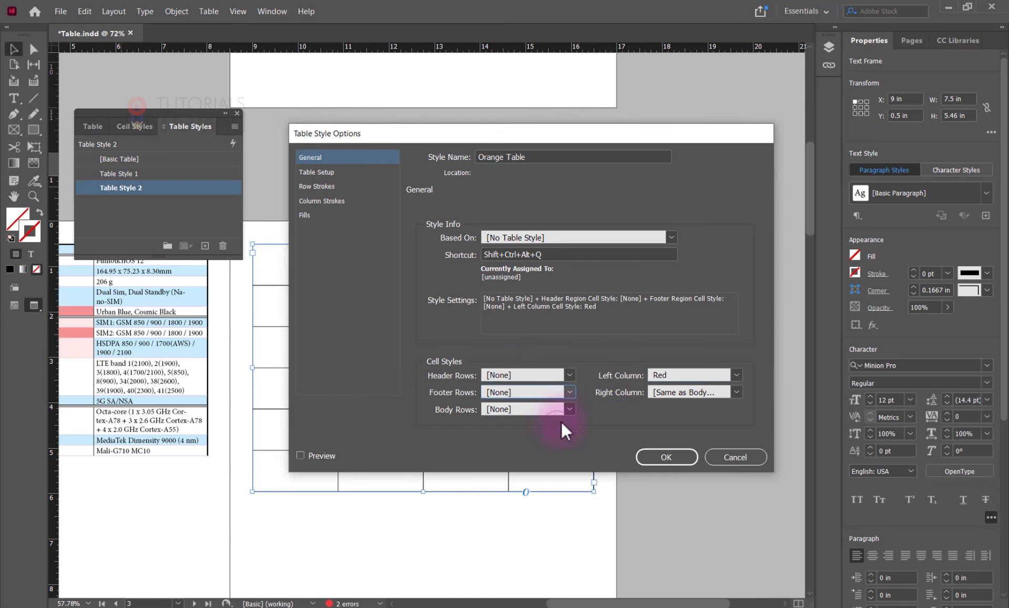
pyautogui.click(708, 374)
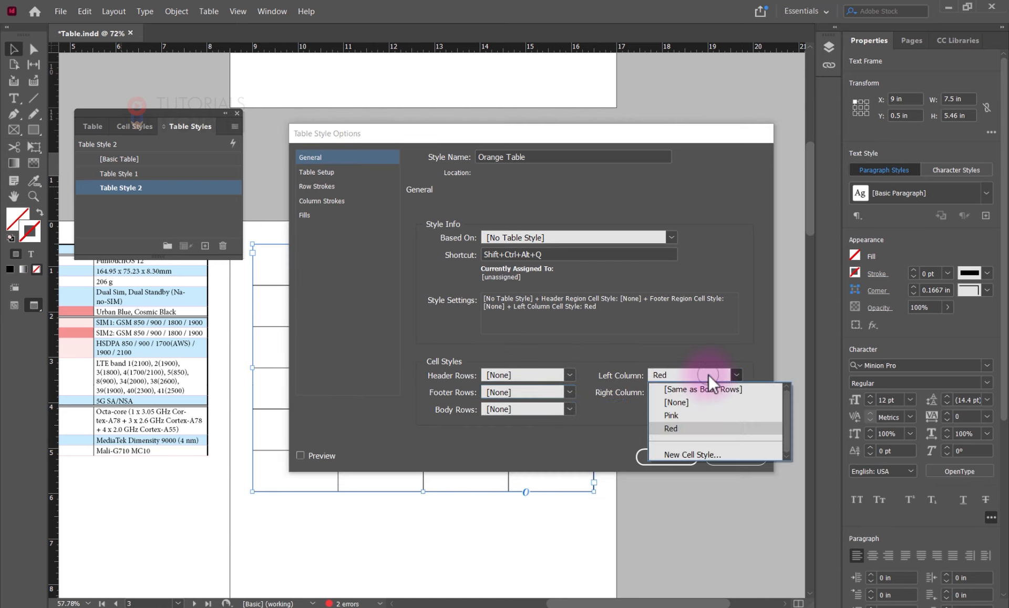
pyautogui.click(676, 402)
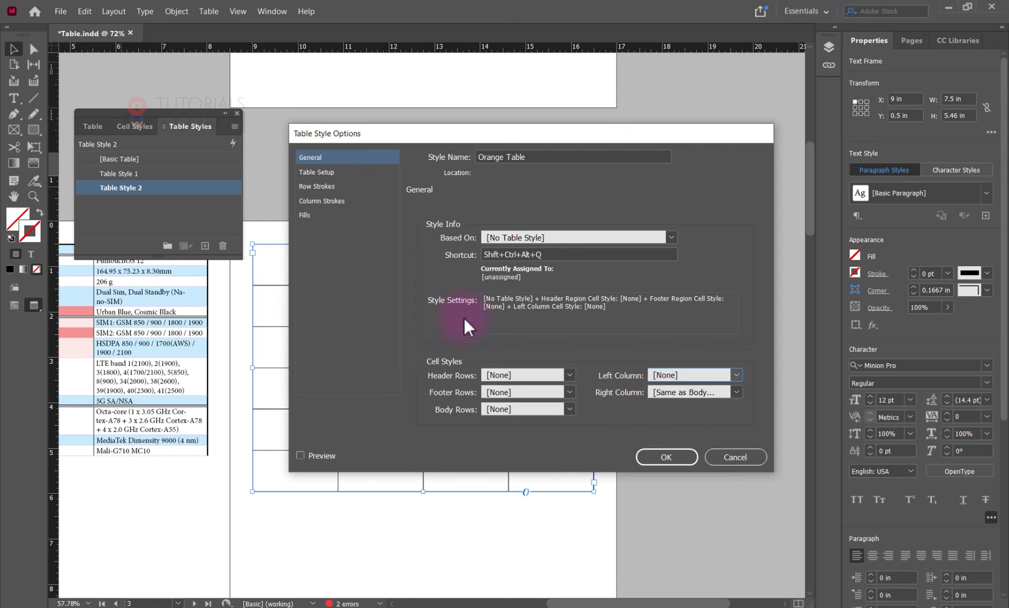
# Turn on the preview, assign the Red cell style to the header rows and left column, and save the Orange Table style
pyautogui.click(505, 378)
pyautogui.moveTo(424, 132); pyautogui.dragTo(609, 96)
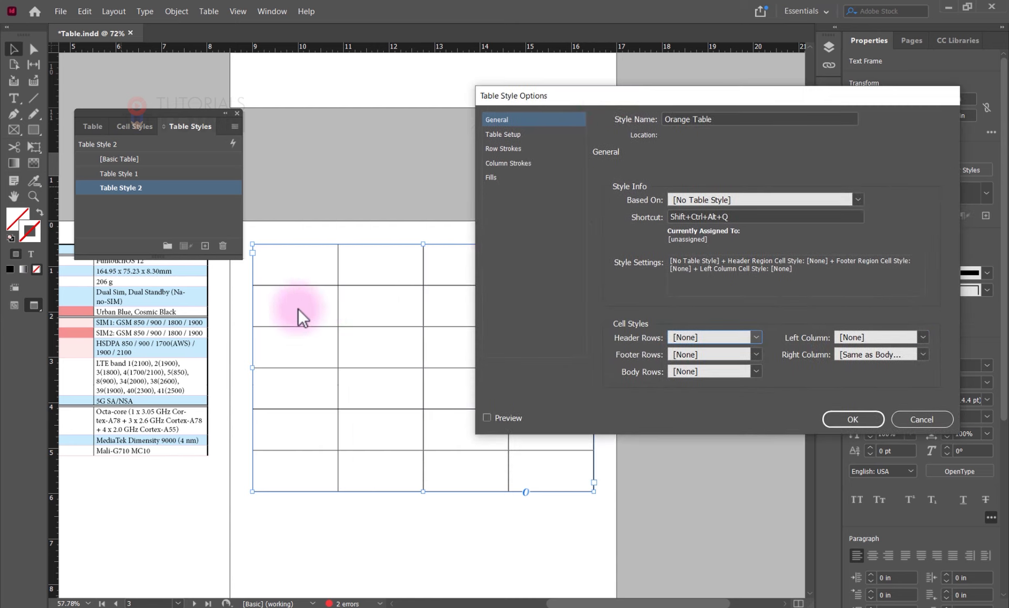
pyautogui.click(500, 416)
pyautogui.click(755, 336)
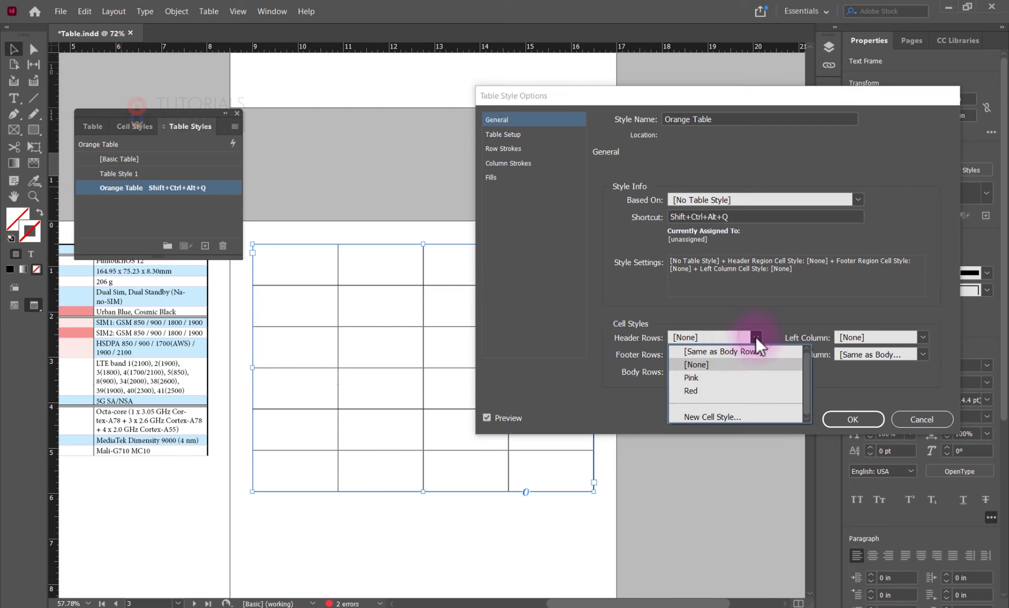
pyautogui.click(690, 391)
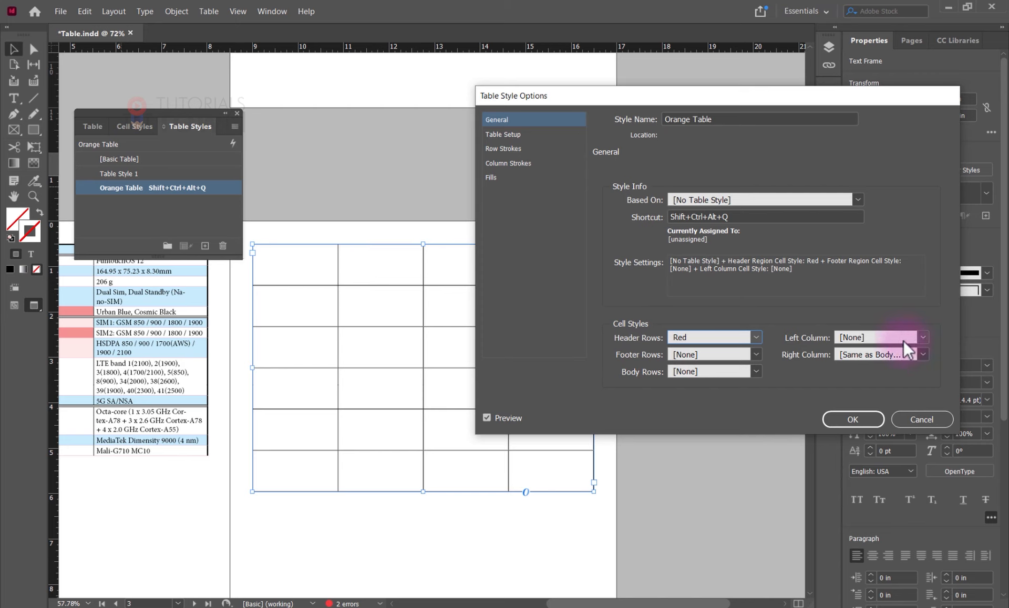
pyautogui.click(923, 336)
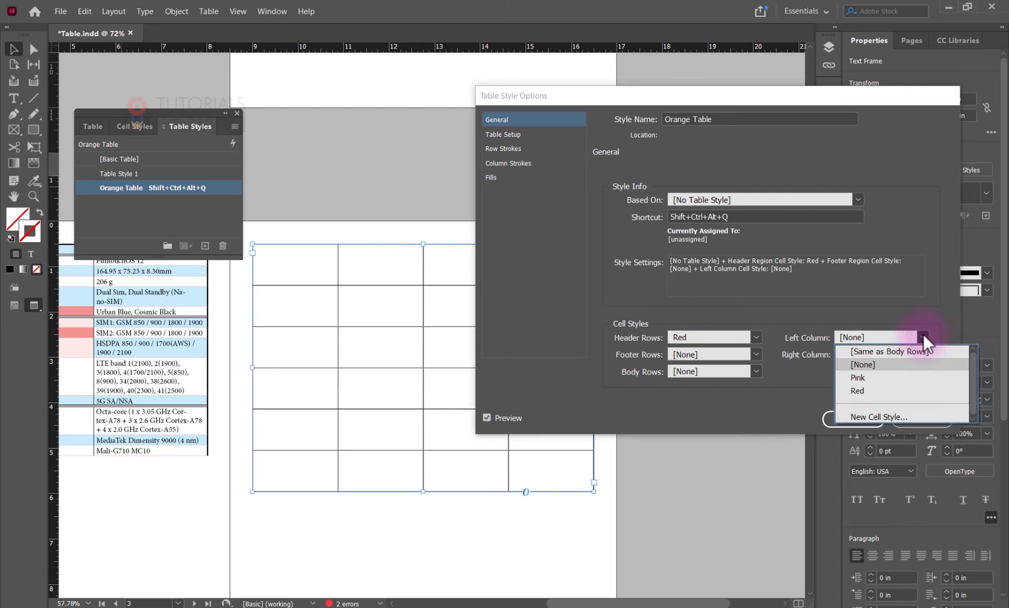
pyautogui.click(854, 389)
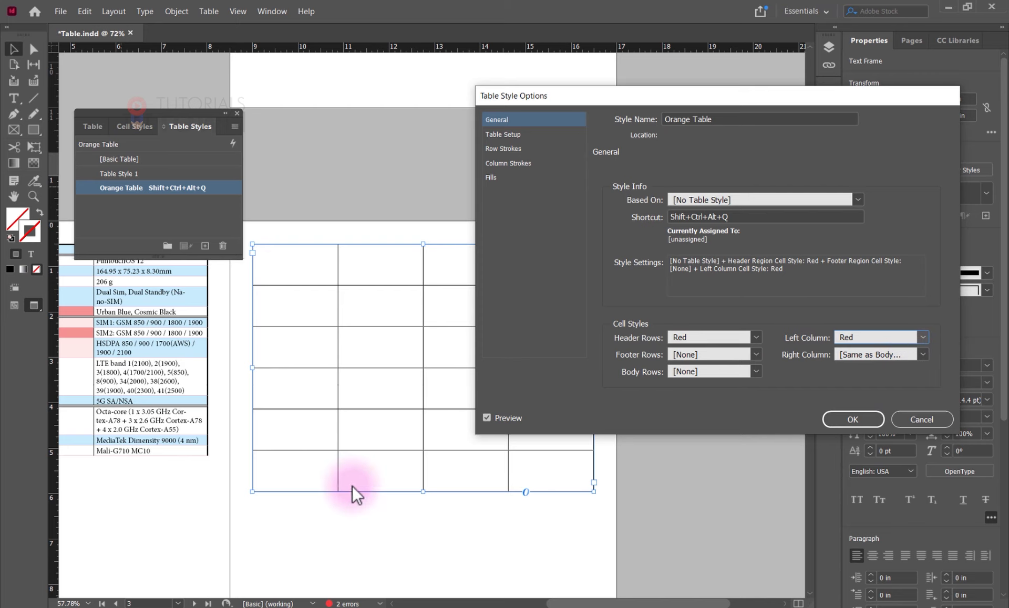
pyautogui.click(852, 419)
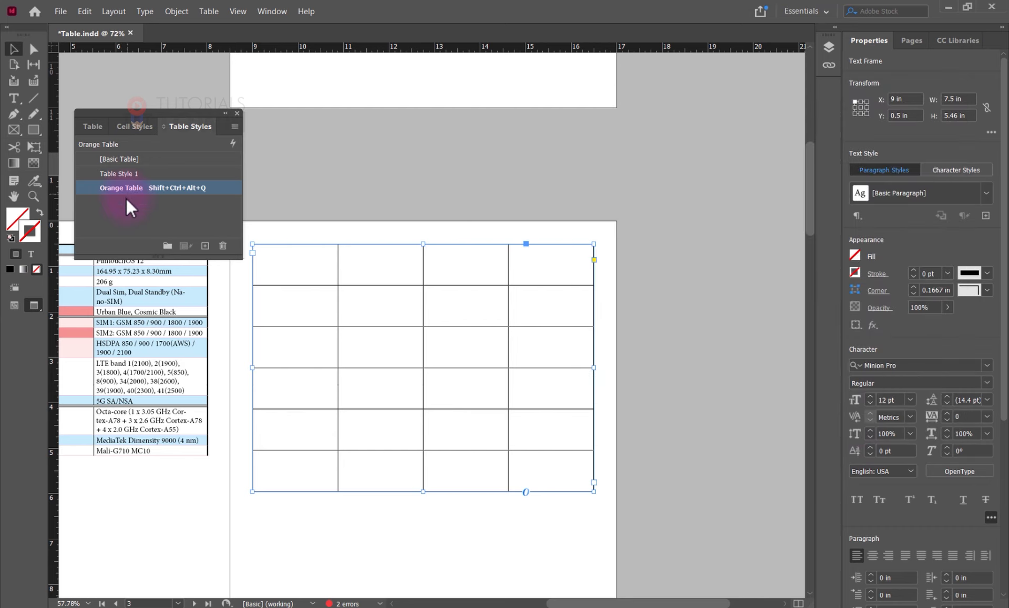
# Apply the Orange Table style to the empty table using the style's assigned shortcut
pyautogui.doubleClick(298, 269)
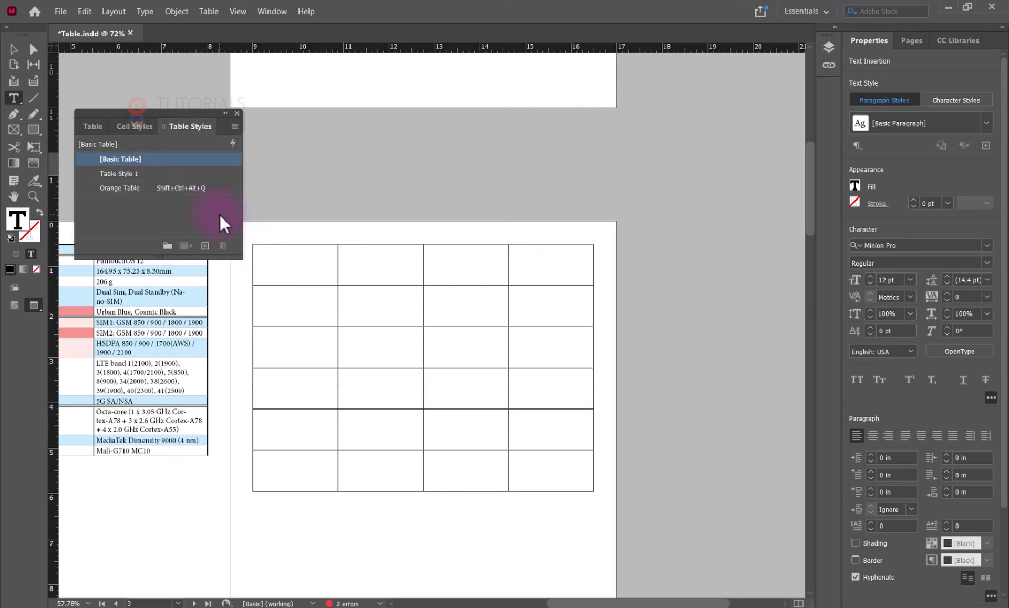
pyautogui.hotkey('ctrl', 'alt', 'shift', 'q')
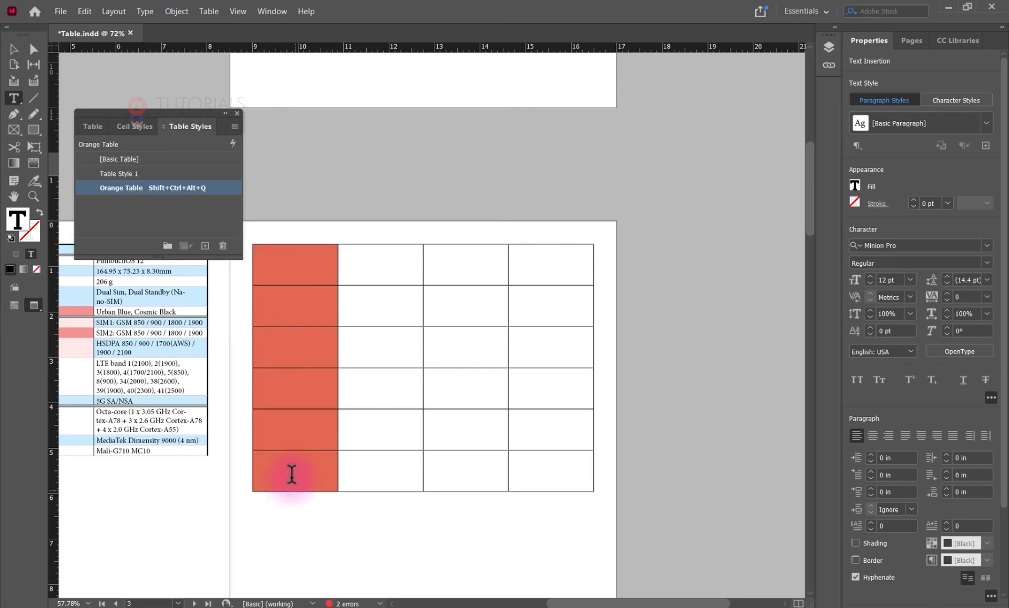
# Edit the Orange Table style so its table border is 5 pt and yellow (C=0 M=0 Y=100 K=0)
pyautogui.doubleClick(121, 188)
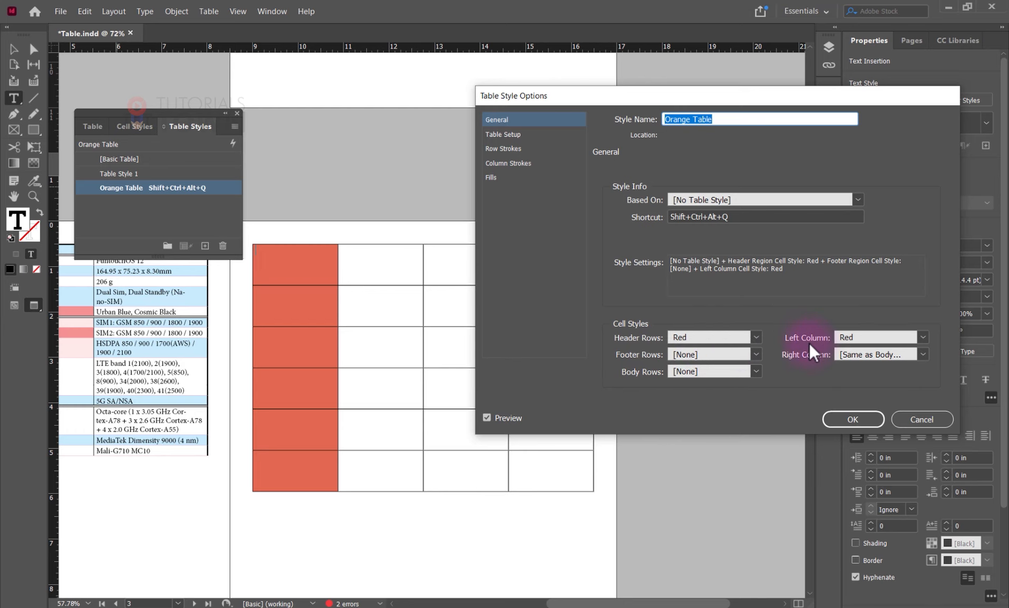
pyautogui.moveTo(579, 97)
pyautogui.mouseDown()
pyautogui.moveTo(581, 228)
pyautogui.moveTo(542, 108)
pyautogui.moveTo(560, 91)
pyautogui.mouseUp()
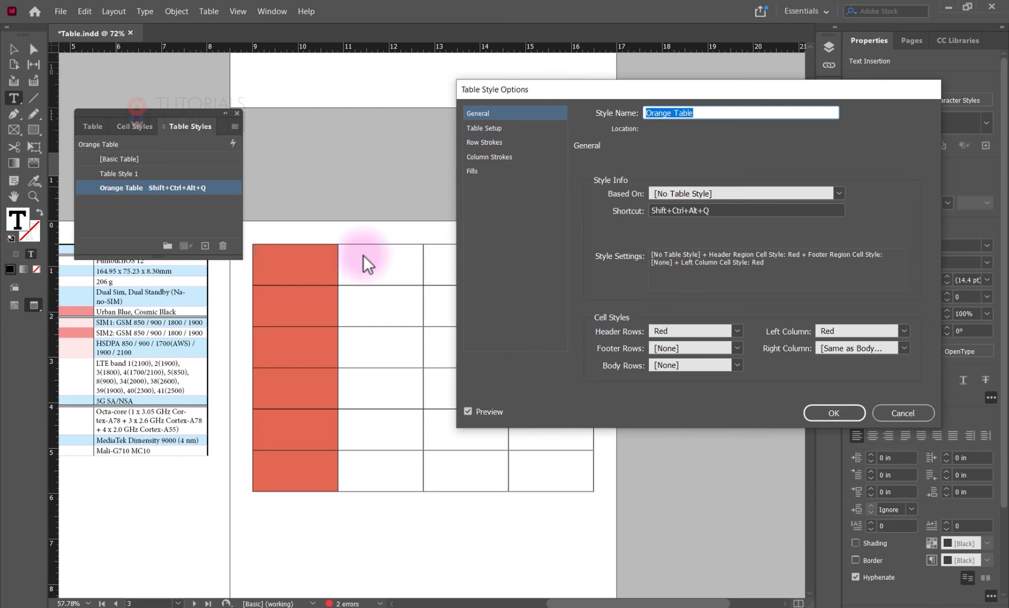
pyautogui.click(474, 128)
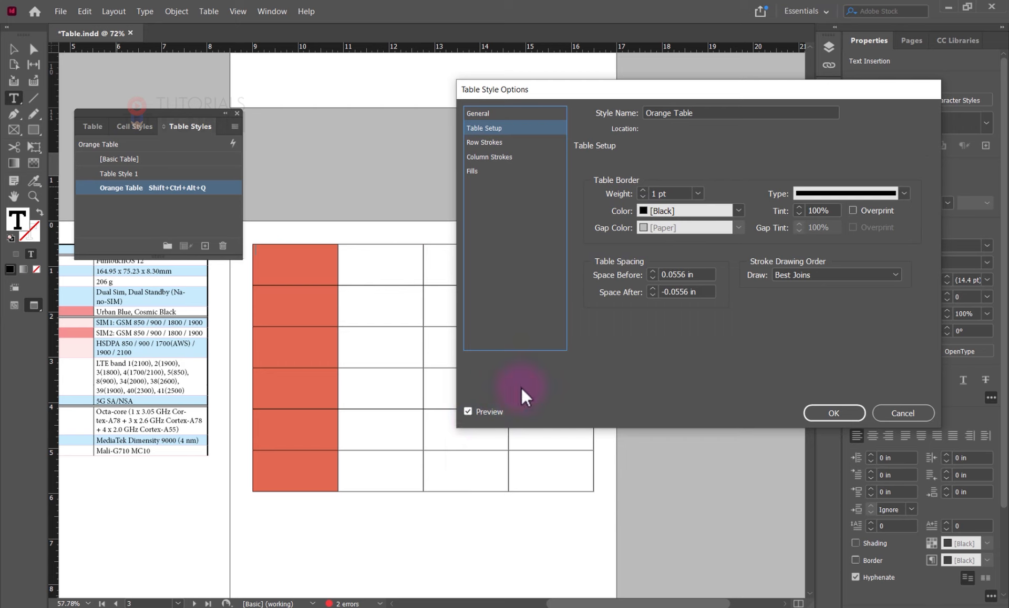
pyautogui.click(642, 191)
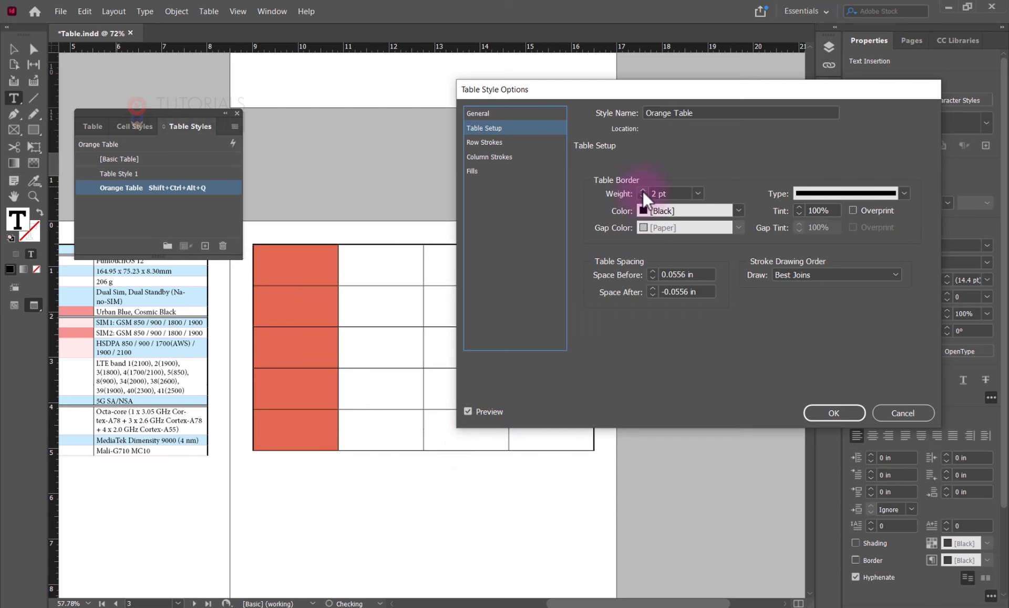
pyautogui.click(642, 191)
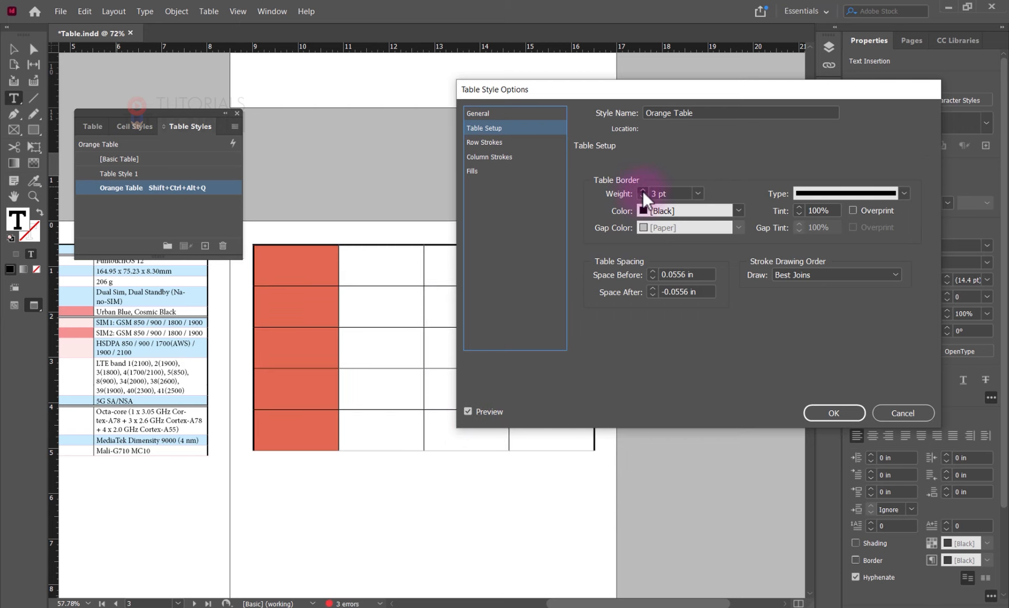
pyautogui.click(642, 191)
pyautogui.click(642, 190)
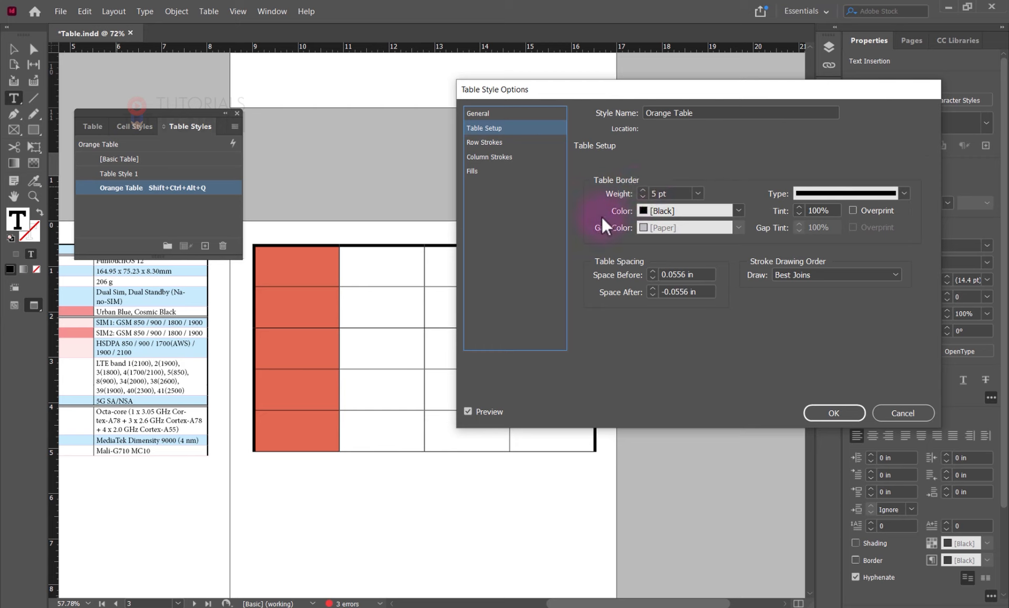
pyautogui.click(737, 212)
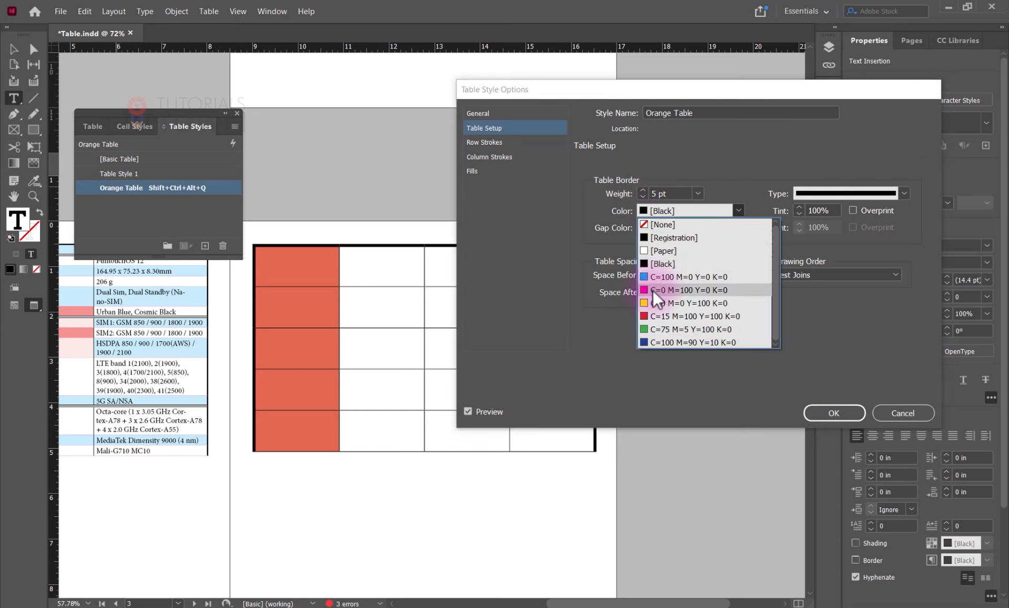
pyautogui.click(654, 304)
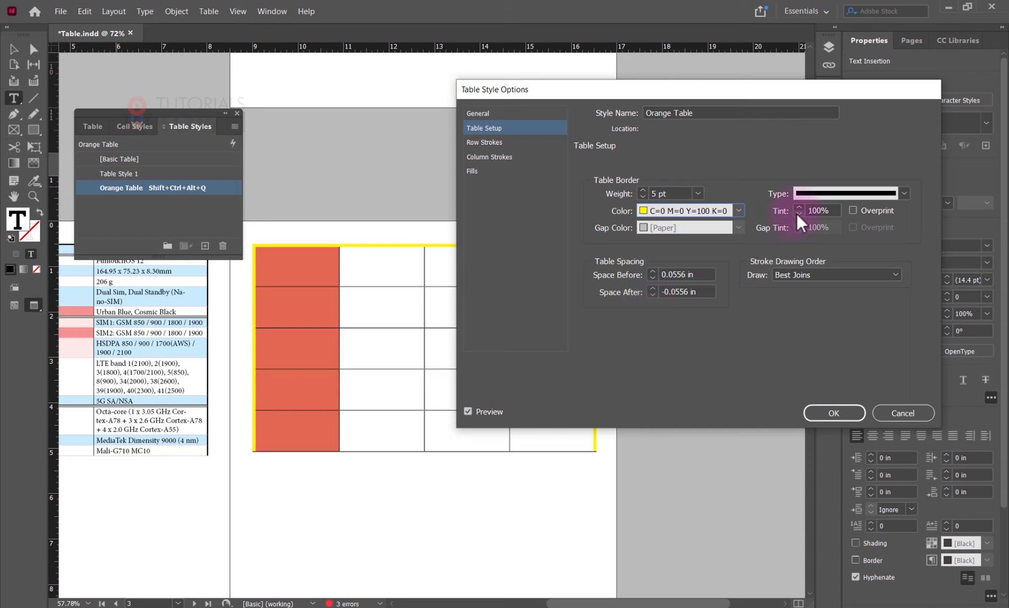
# Try the Thick - Thick and Dashed (3 and 2) types on the table border, and return it to Solid
pyautogui.doubleClick(822, 210)
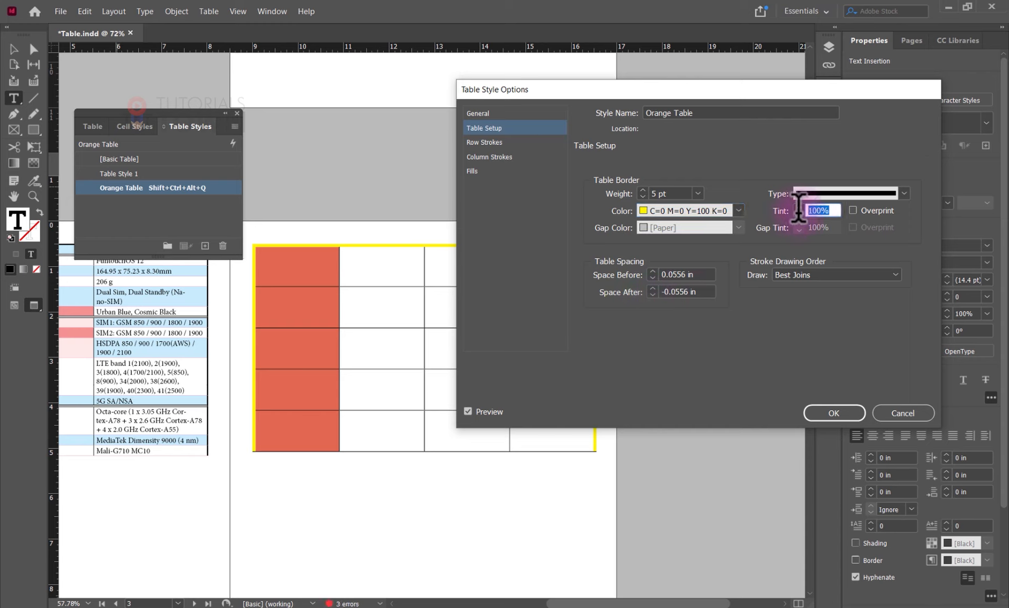
pyautogui.click(902, 192)
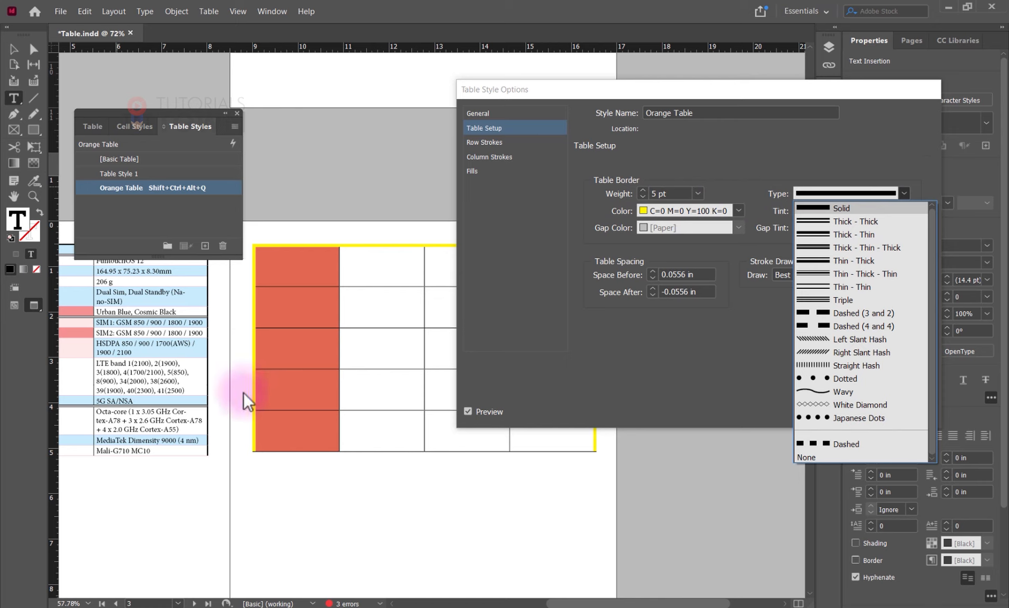
pyautogui.click(849, 223)
pyautogui.click(852, 194)
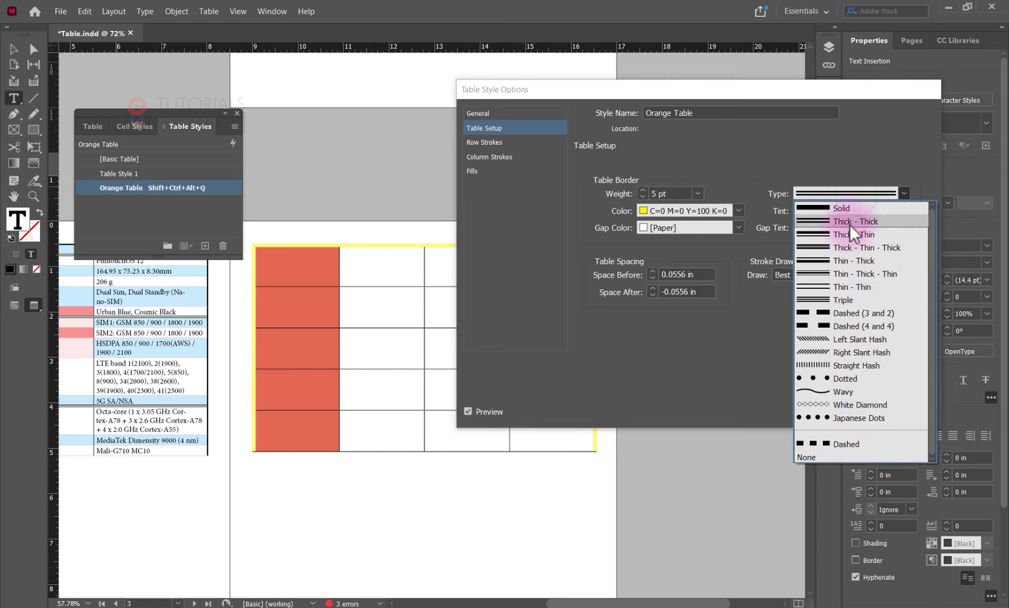
pyautogui.click(830, 315)
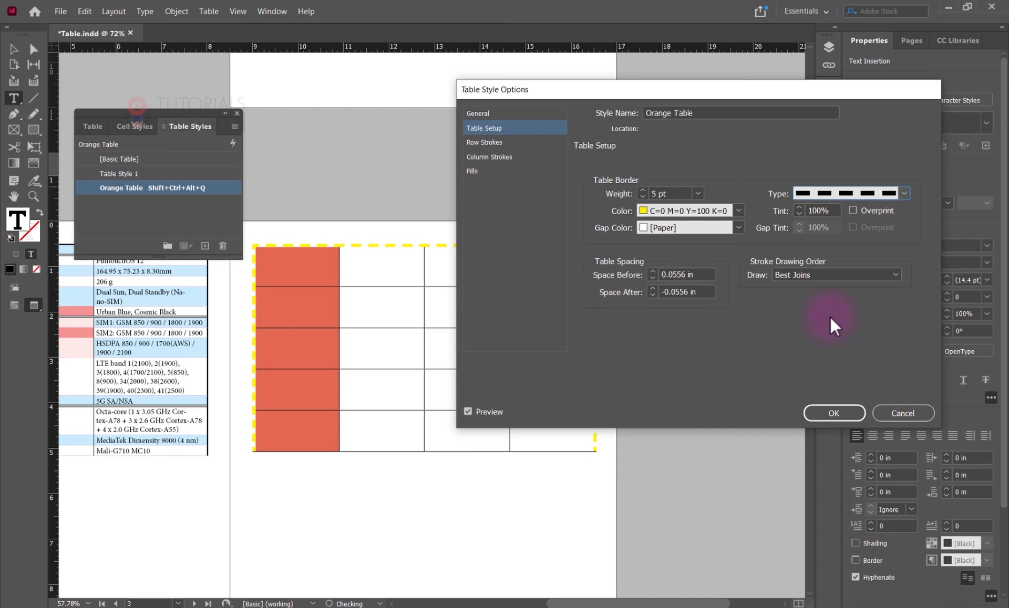
pyautogui.click(849, 196)
pyautogui.click(843, 207)
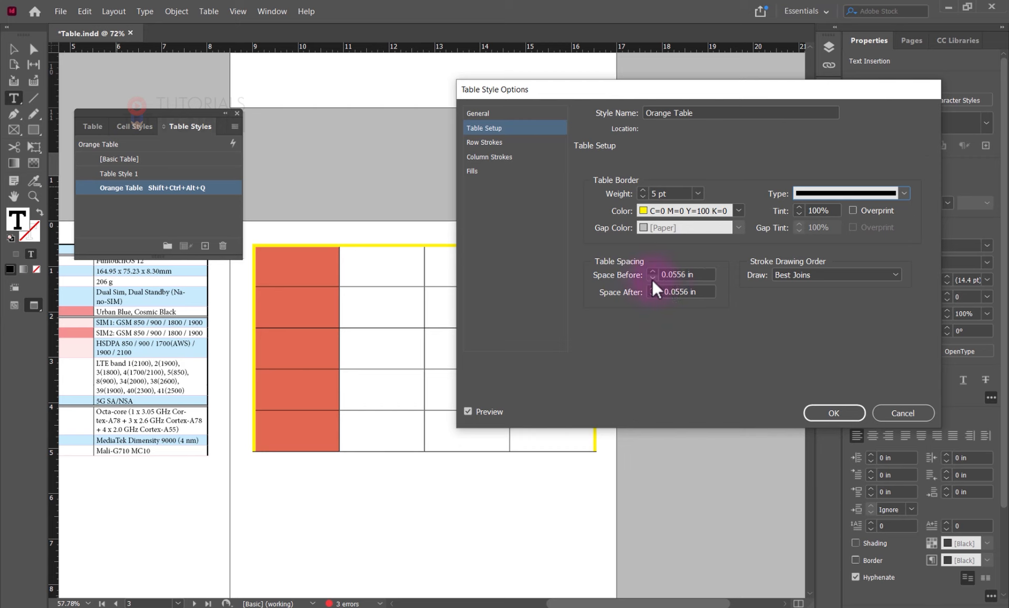
# Try a table Space Before of 0.125 in, and settle on 0 in
pyautogui.click(654, 273)
pyautogui.click(654, 273)
pyautogui.click(653, 272)
pyautogui.click(654, 272)
pyautogui.click(653, 277)
pyautogui.click(654, 277)
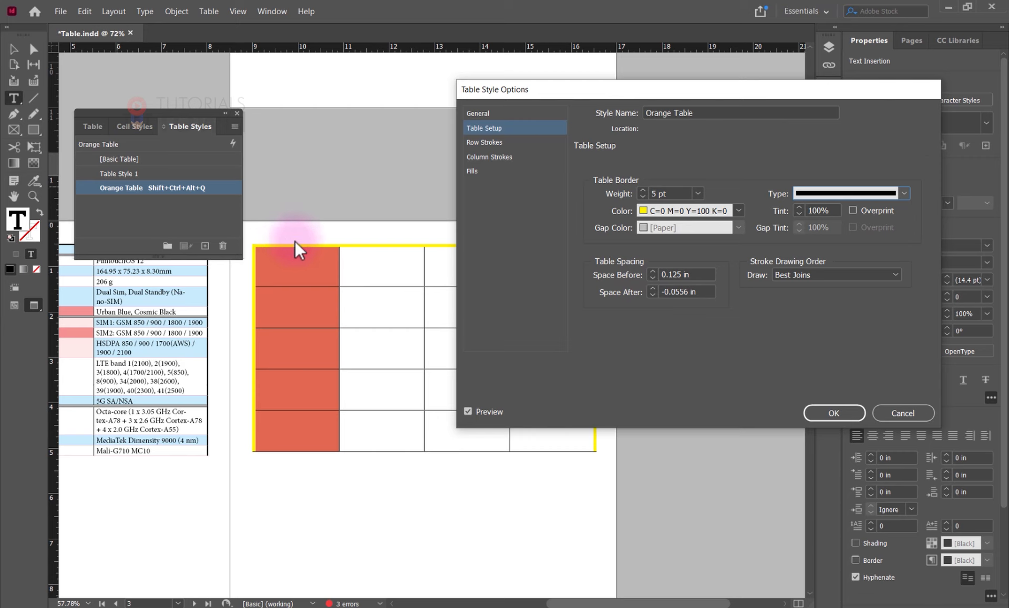
pyautogui.doubleClick(699, 289)
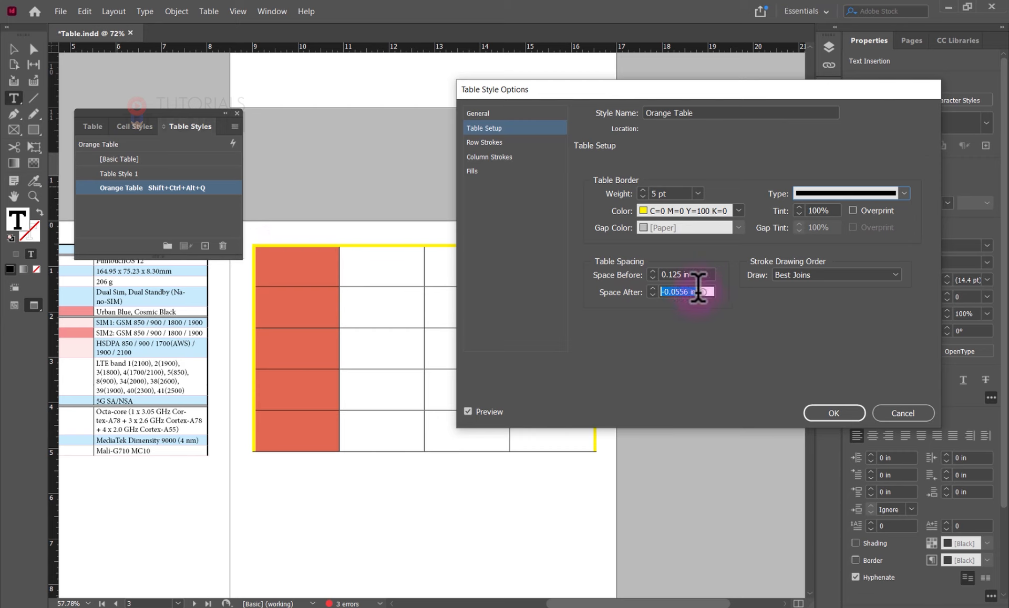
pyautogui.click(652, 278)
pyautogui.click(652, 279)
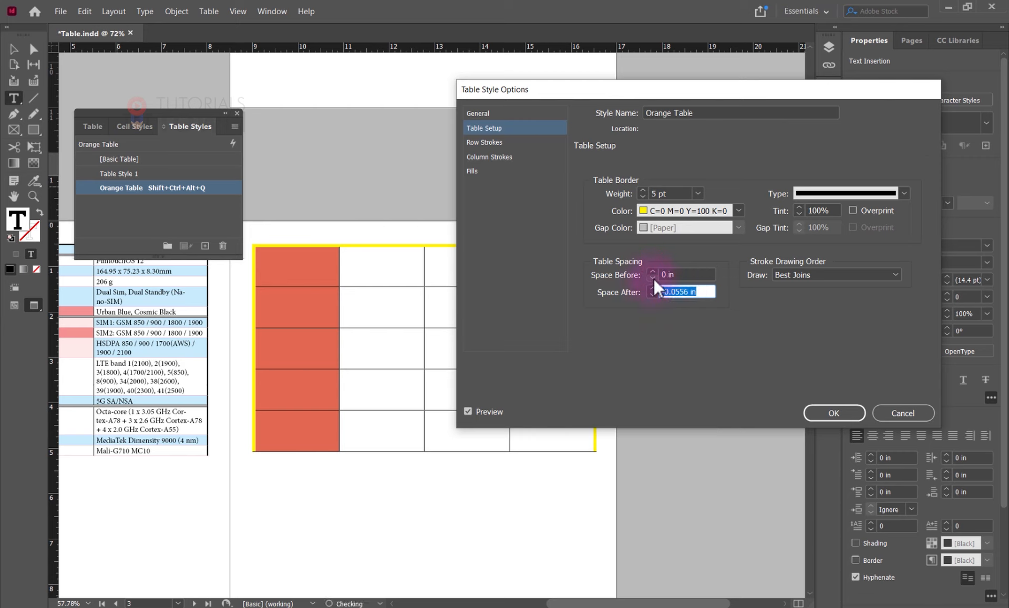
# Set the table's Space After to 0 in
pyautogui.click(652, 295)
pyautogui.click(651, 295)
pyautogui.click(651, 296)
pyautogui.click(651, 295)
pyautogui.click(651, 289)
pyautogui.click(651, 289)
pyautogui.click(652, 289)
pyautogui.click(651, 289)
pyautogui.click(651, 289)
pyautogui.click(651, 295)
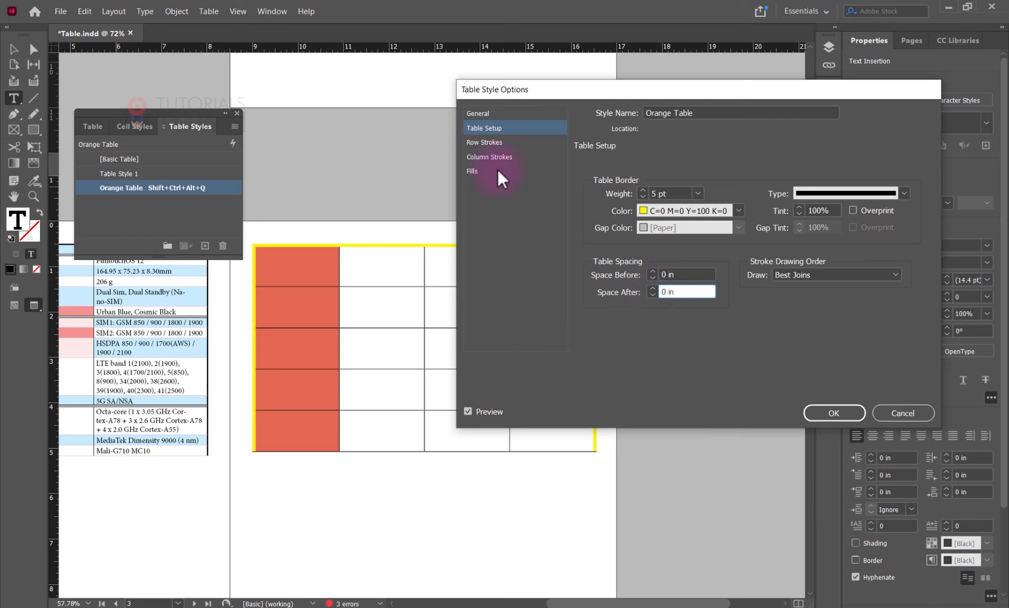
# Set the alternating pattern of the Orange Table style's row strokes to Every Other Row
pyautogui.click(487, 142)
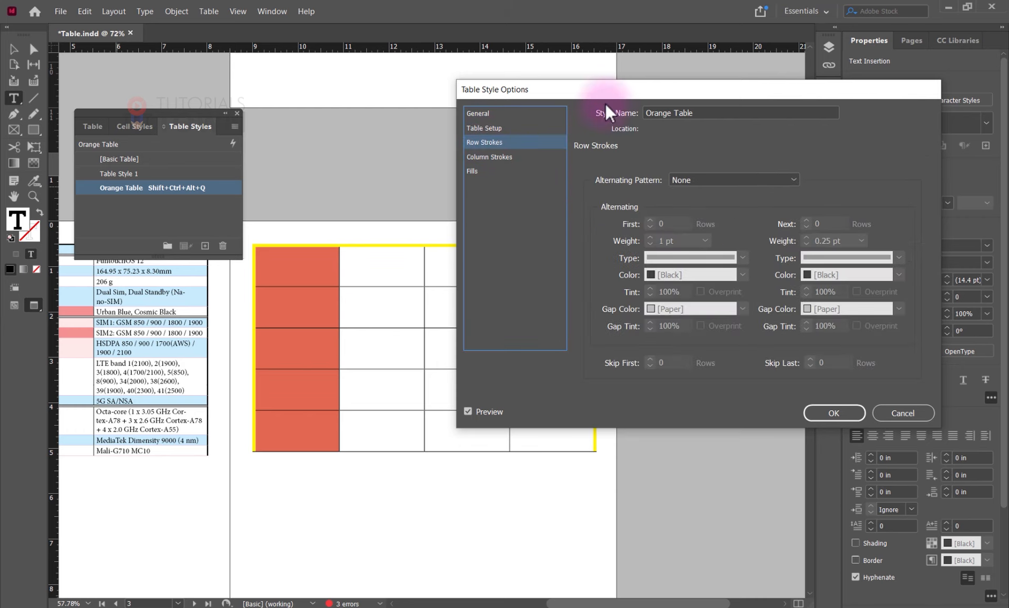
pyautogui.moveTo(619, 98); pyautogui.dragTo(594, 68)
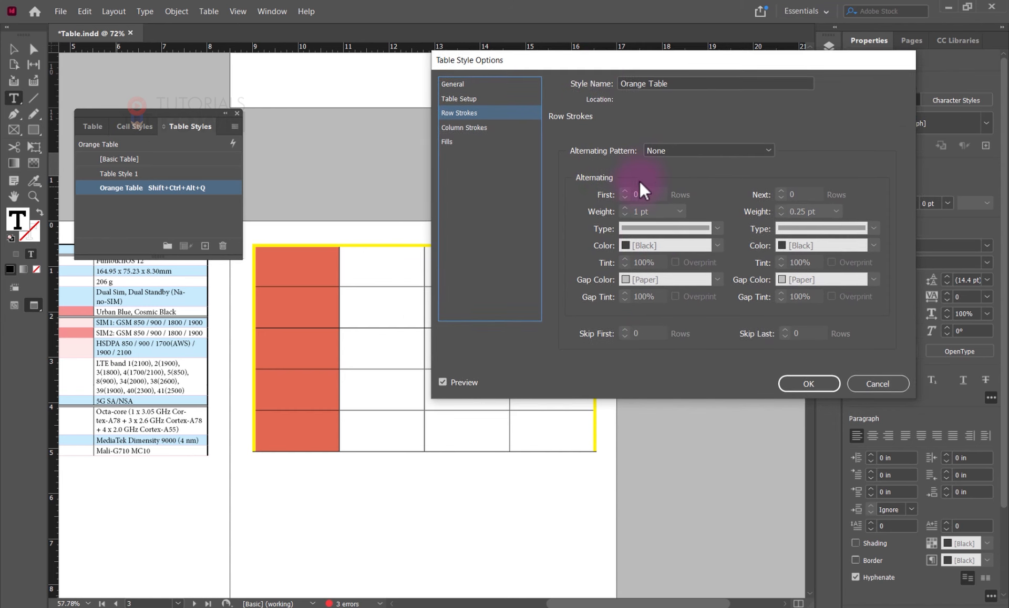
pyautogui.click(687, 150)
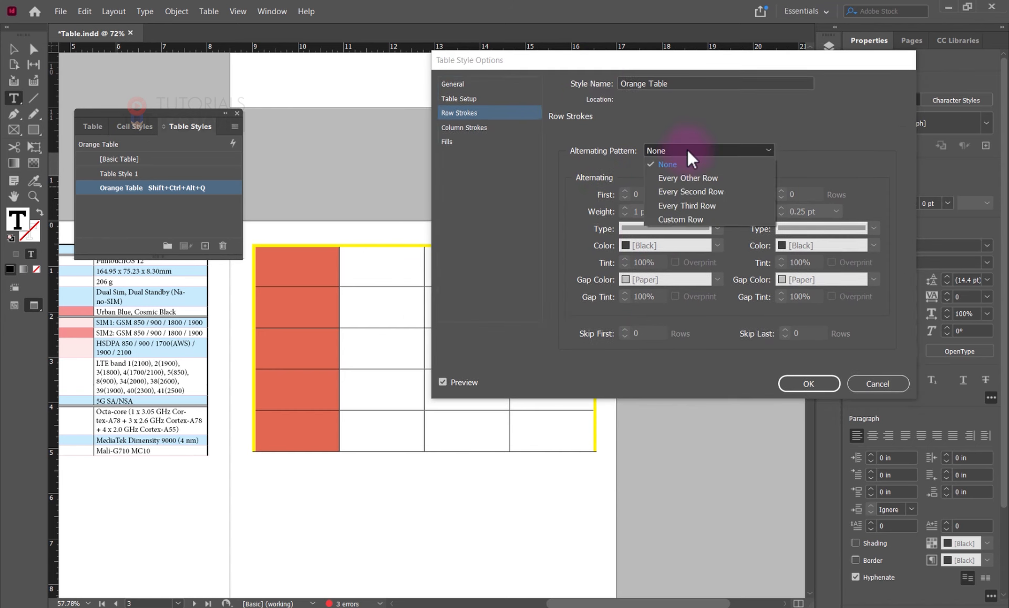
pyautogui.click(688, 150)
pyautogui.click(687, 149)
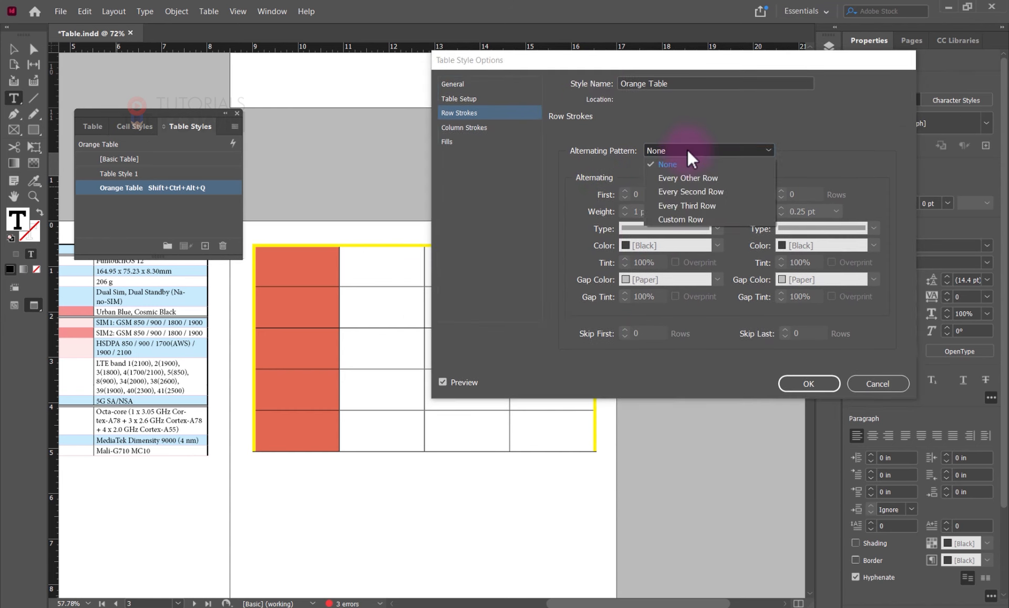
pyautogui.click(689, 178)
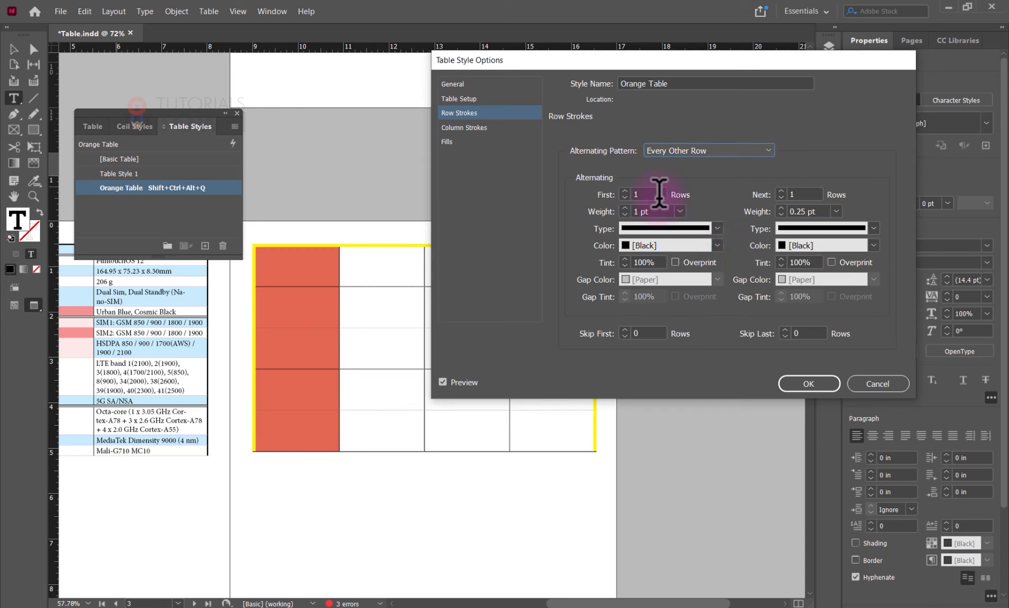
# Try 0 for the First and Next row counts of the row strokes, and return the pattern to Every Other Row
pyautogui.click(626, 198)
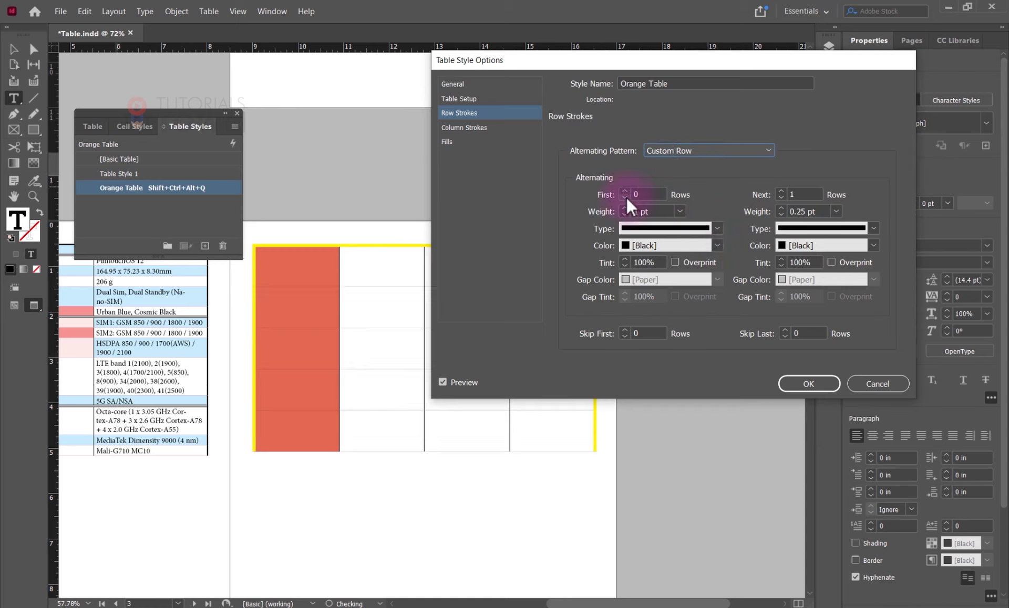
pyautogui.click(781, 196)
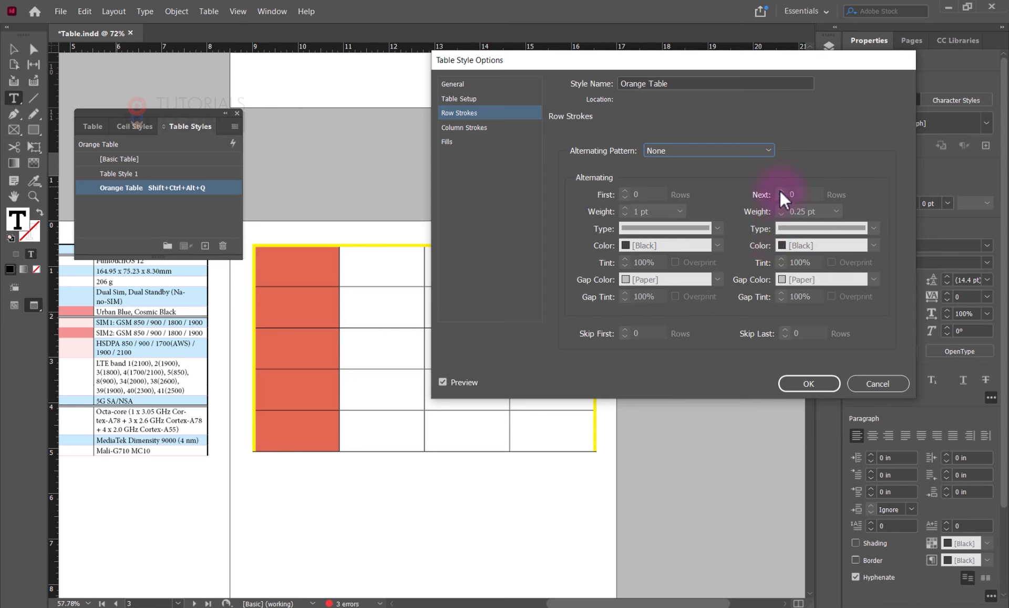
pyautogui.click(736, 152)
pyautogui.click(695, 176)
pyautogui.click(626, 198)
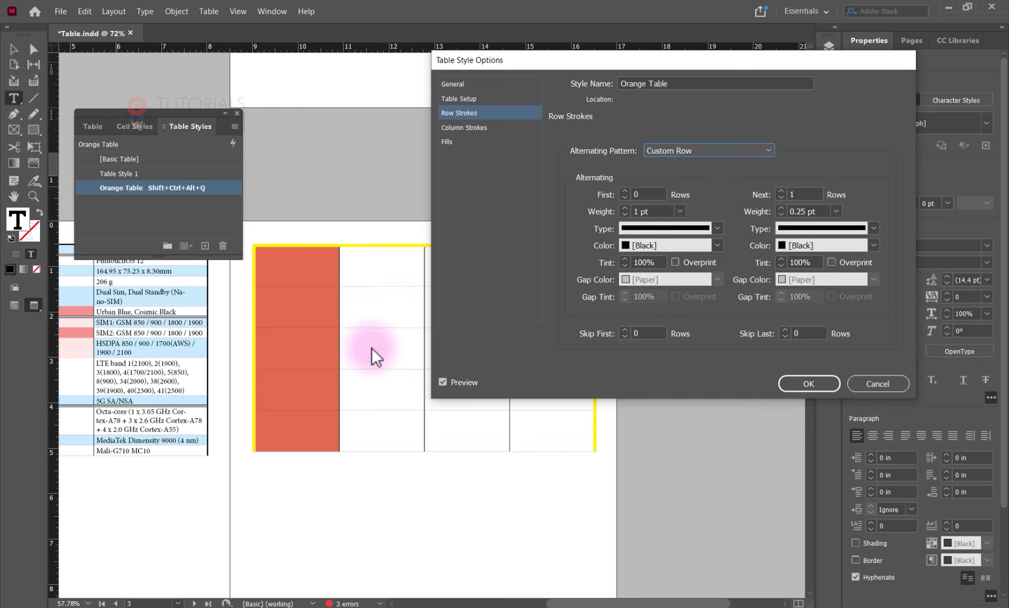
pyautogui.click(686, 149)
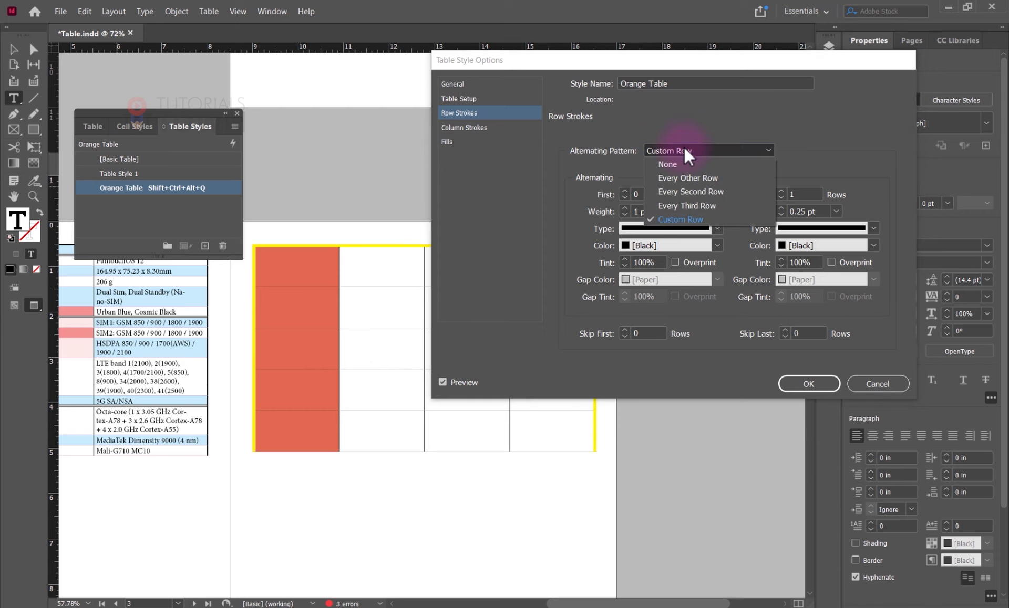
pyautogui.click(682, 179)
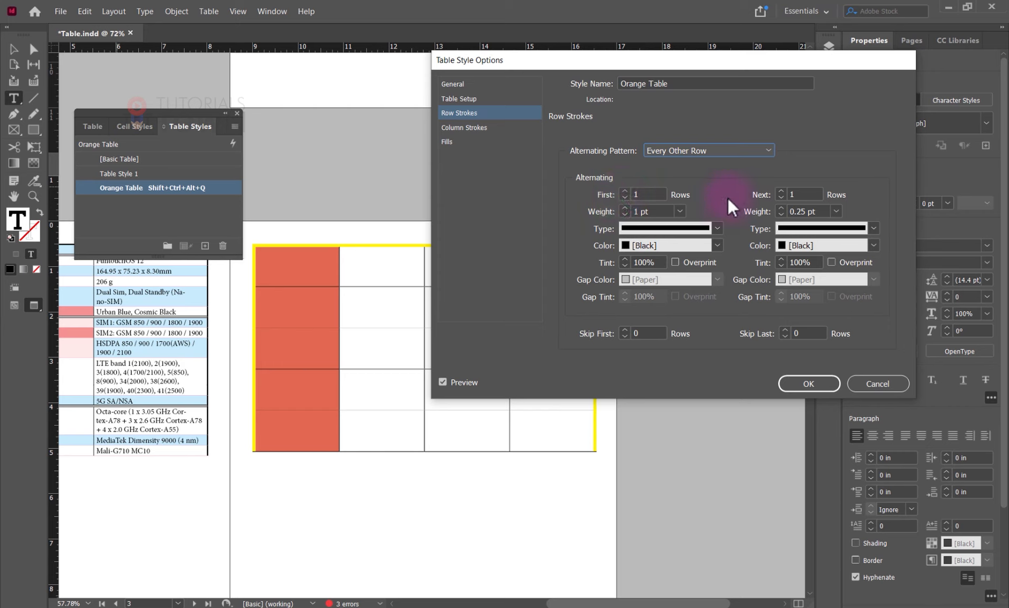
# Try the Every Second Row and Every Third Row stroke patterns, and switch back to Every Other Row
pyautogui.click(676, 155)
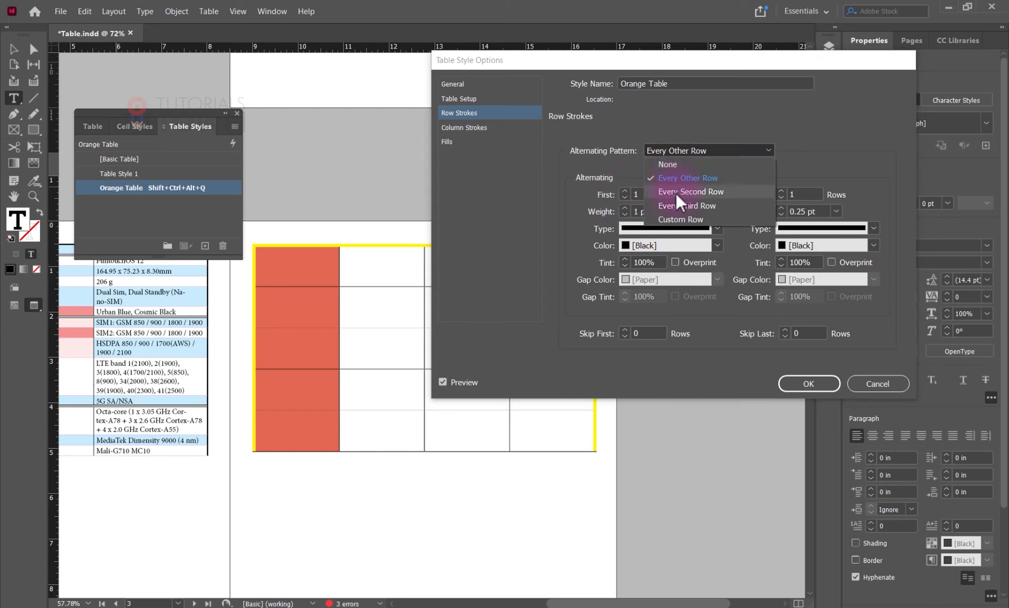
pyautogui.click(676, 194)
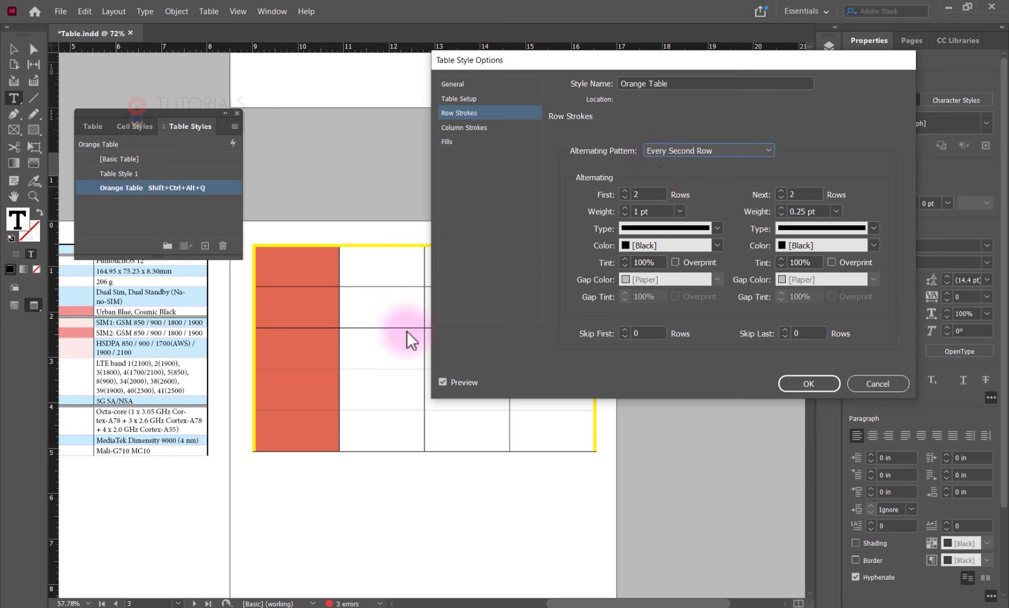
pyautogui.click(663, 152)
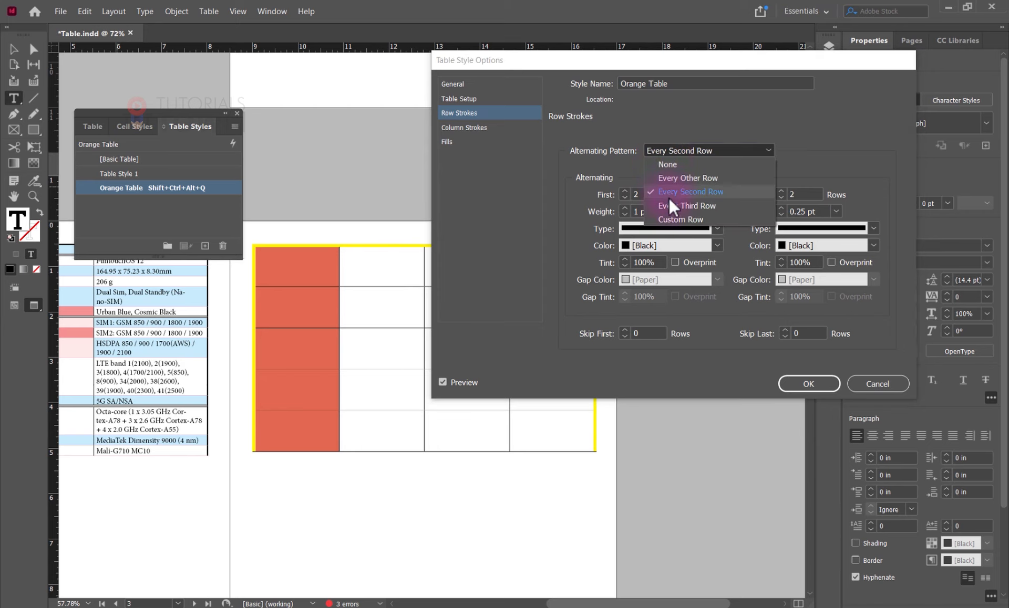
pyautogui.click(667, 206)
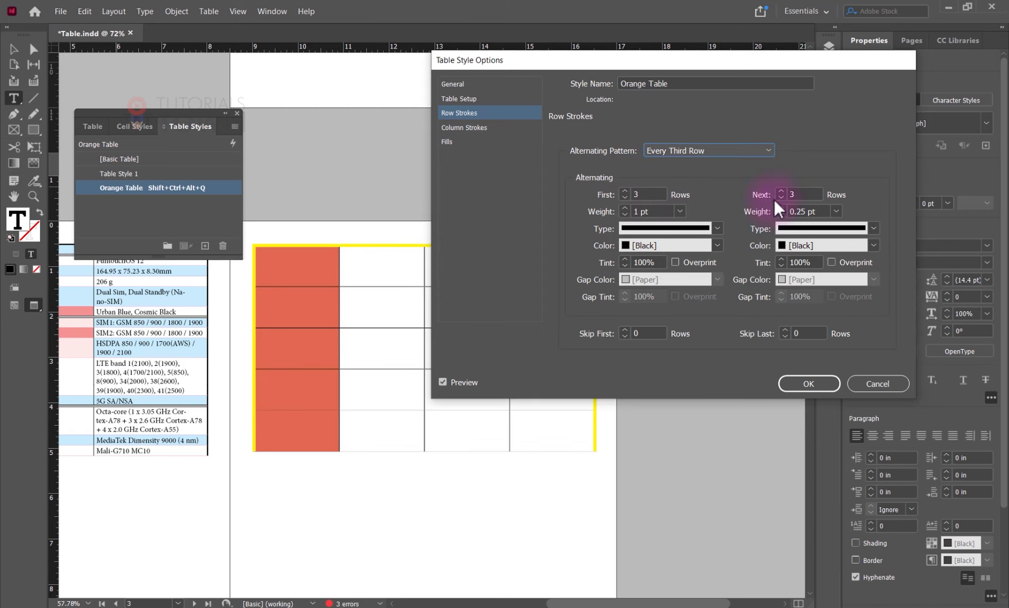
pyautogui.click(685, 153)
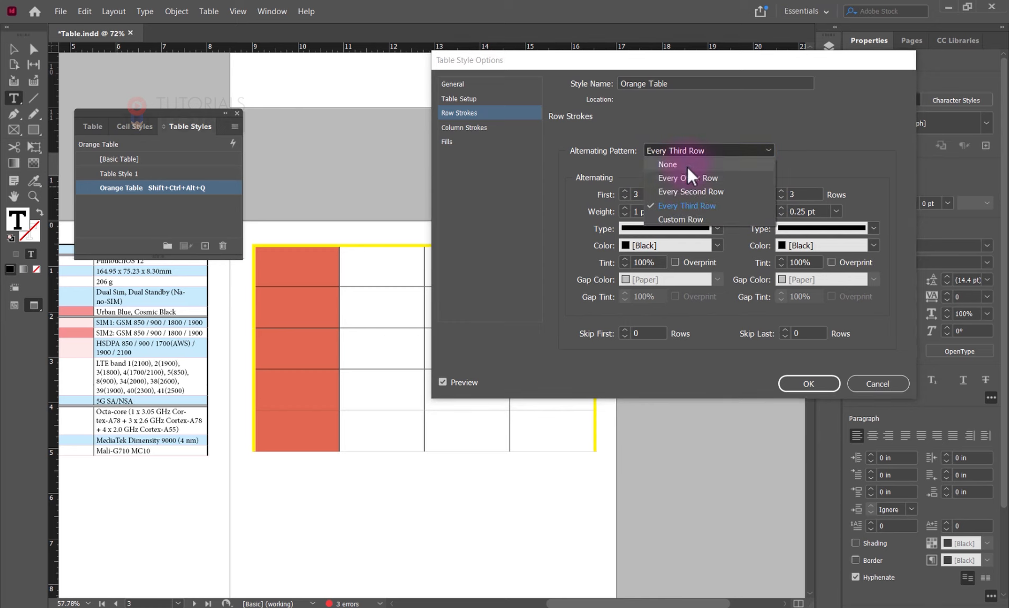
pyautogui.click(681, 180)
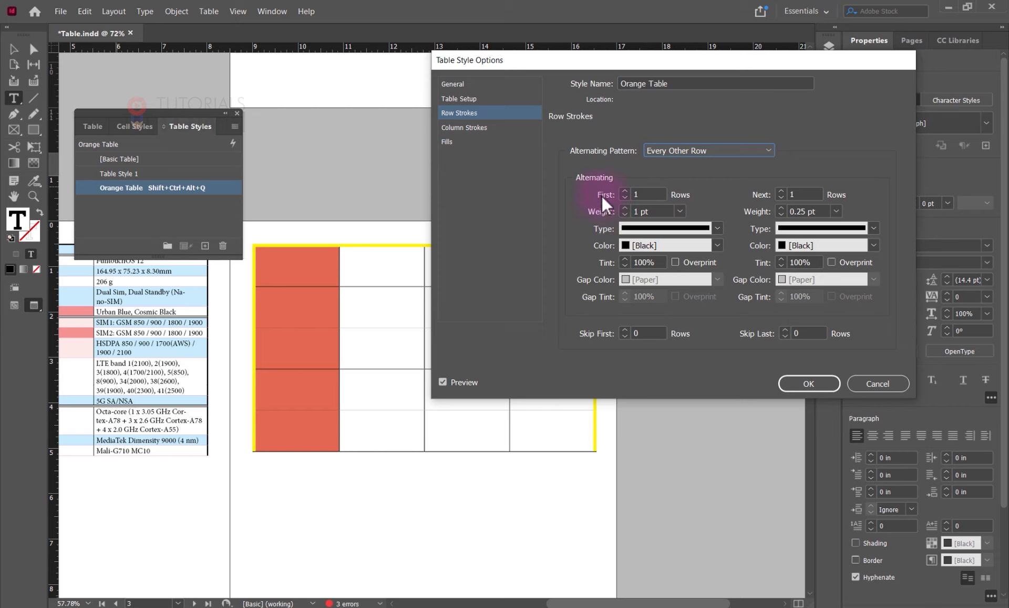
# Set the weight of the First alternating row strokes to 2 pt
pyautogui.click(624, 209)
pyautogui.click(624, 209)
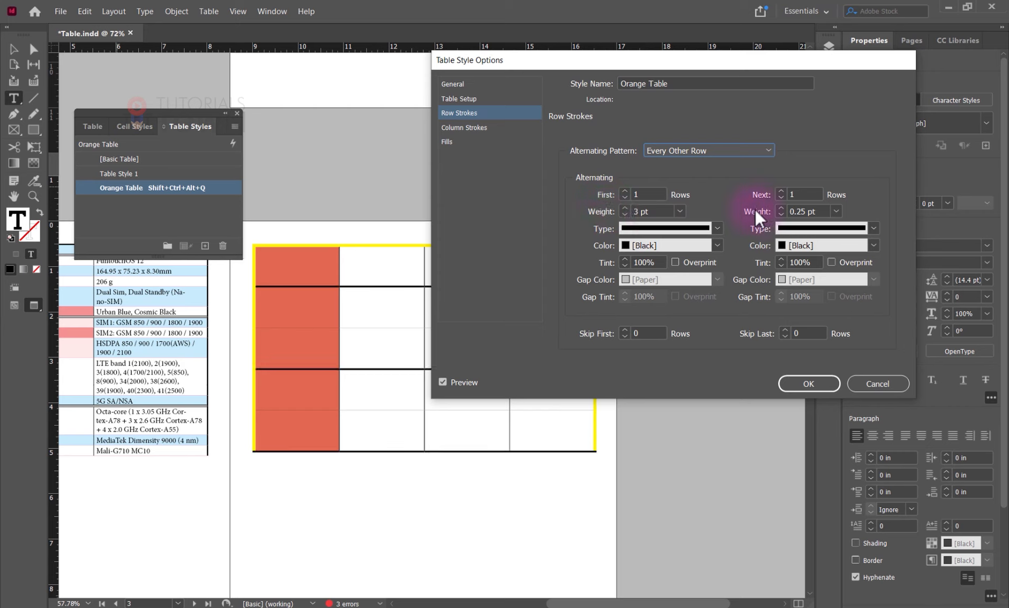
pyautogui.click(626, 214)
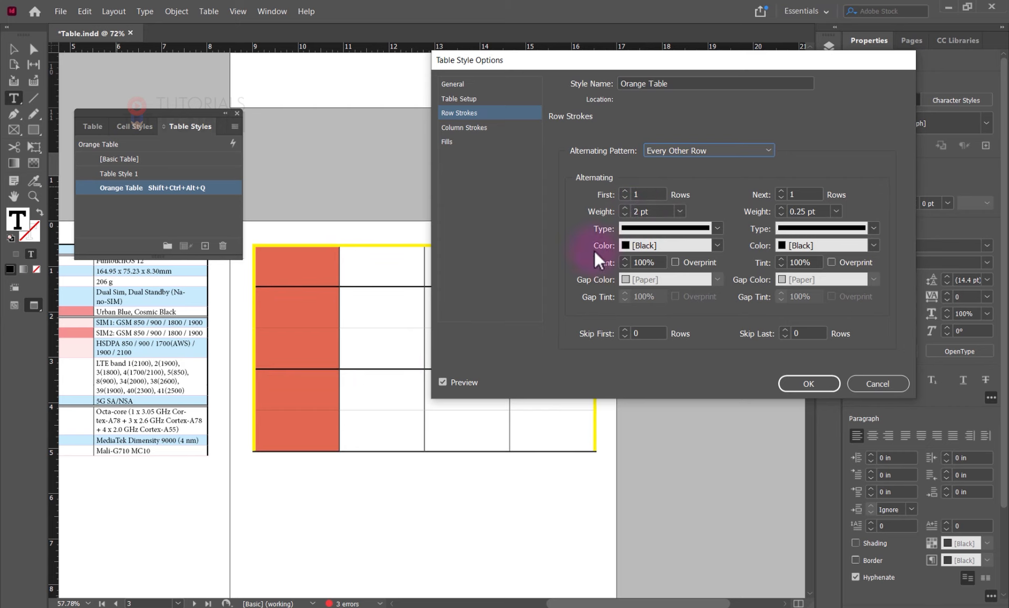
# Apply an Every Other Column alternating pattern to the style's column strokes, and lower the Next column count to 0
pyautogui.click(461, 127)
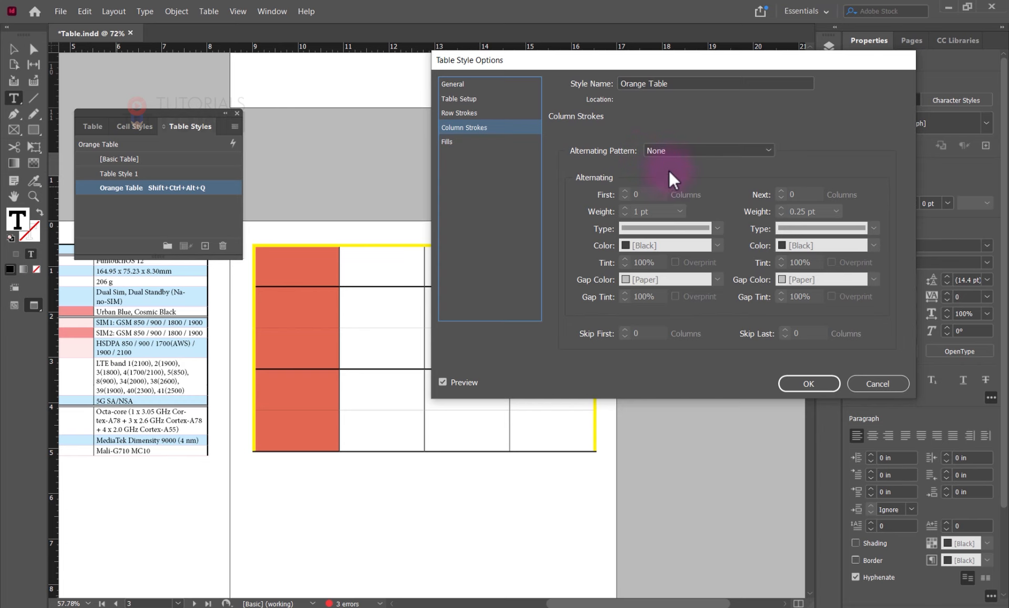
pyautogui.click(678, 150)
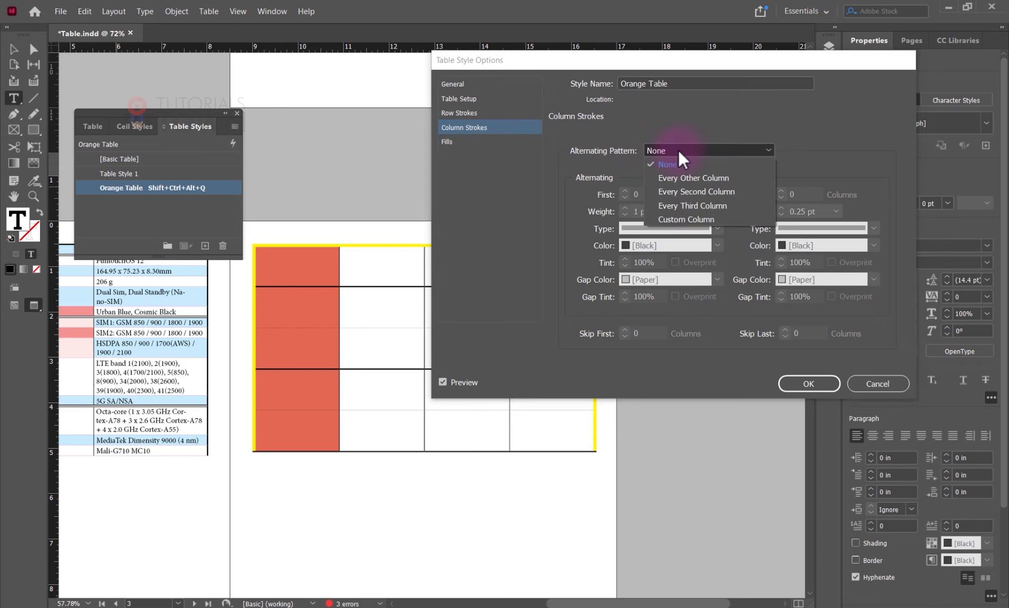
pyautogui.click(679, 178)
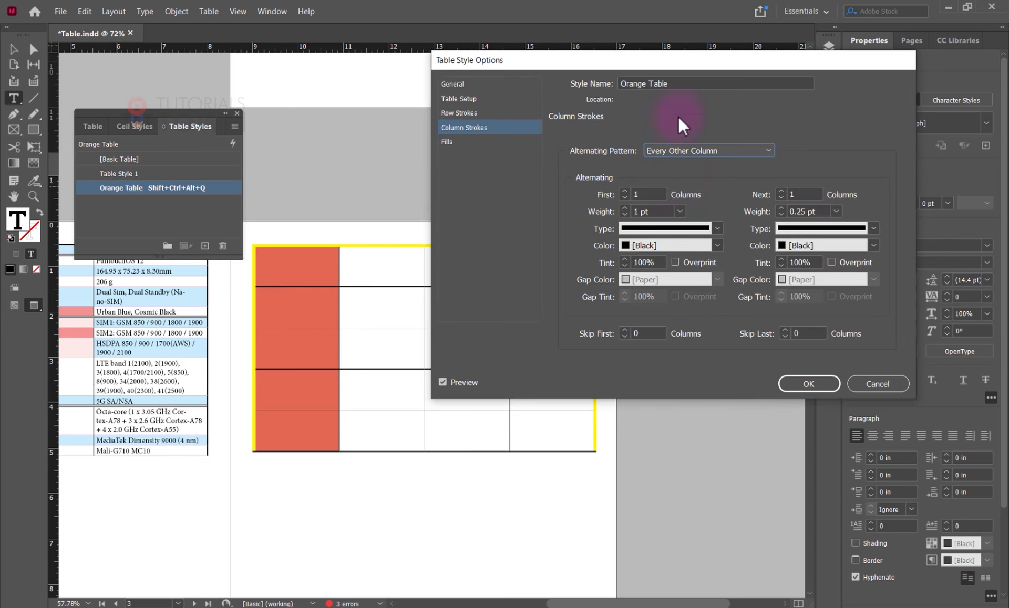
pyautogui.moveTo(659, 65); pyautogui.dragTo(764, 63)
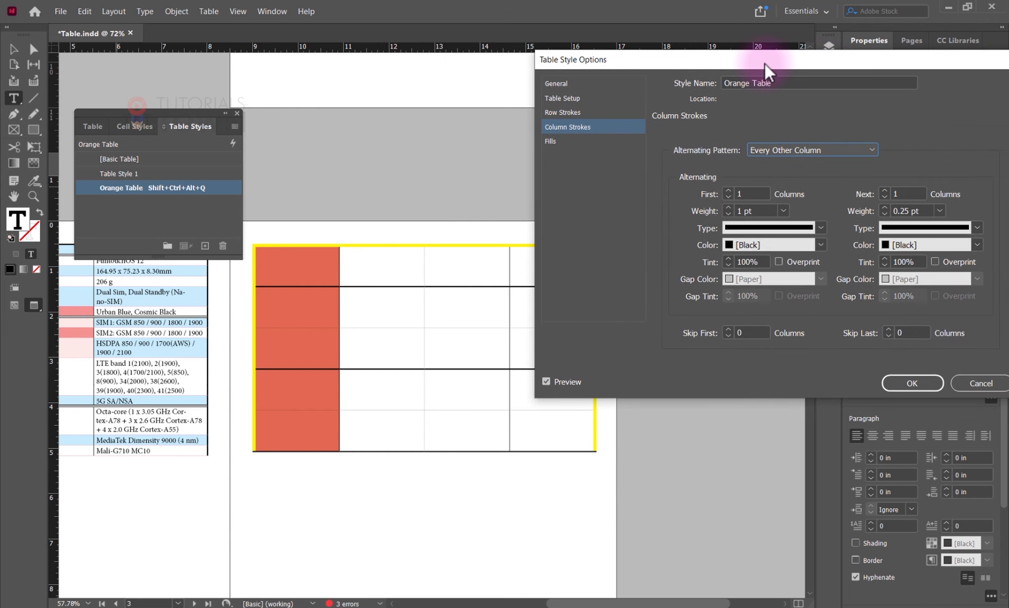
pyautogui.click(884, 198)
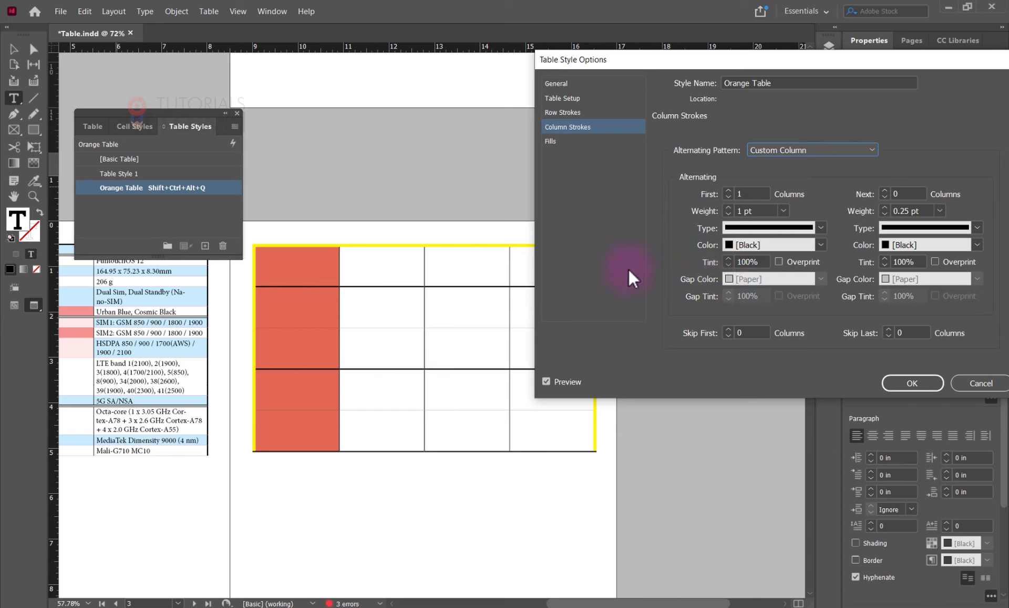
# Try a 3 pt weight for the First column strokes, and settle on 2 pt
pyautogui.click(729, 208)
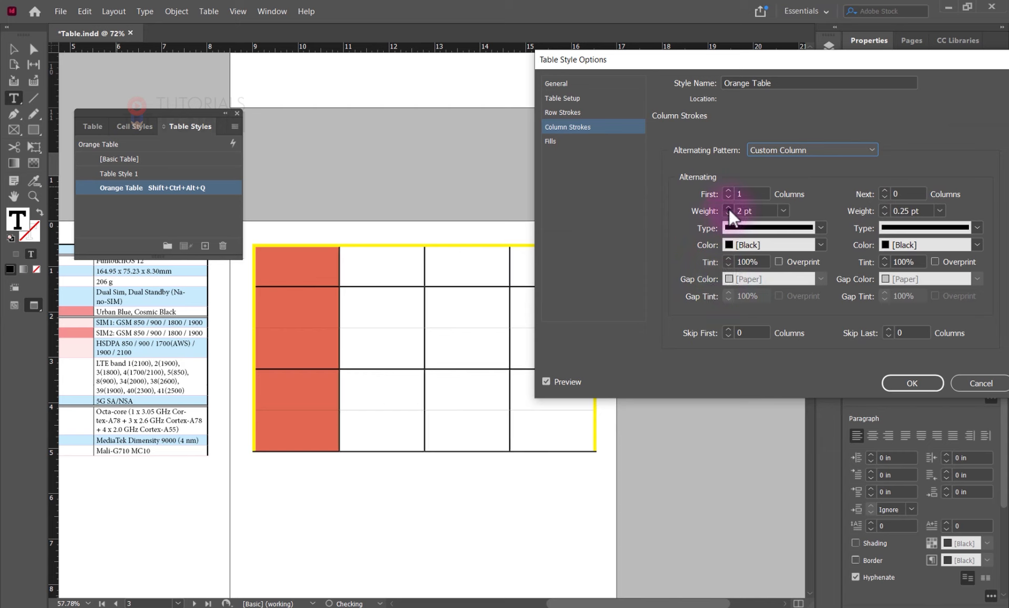
pyautogui.click(728, 208)
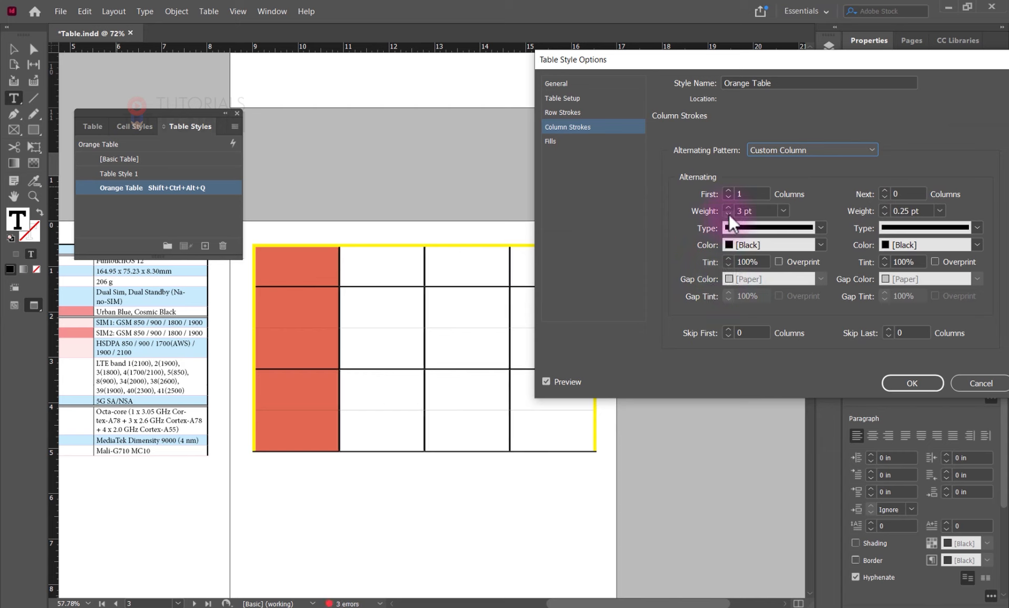
pyautogui.click(729, 213)
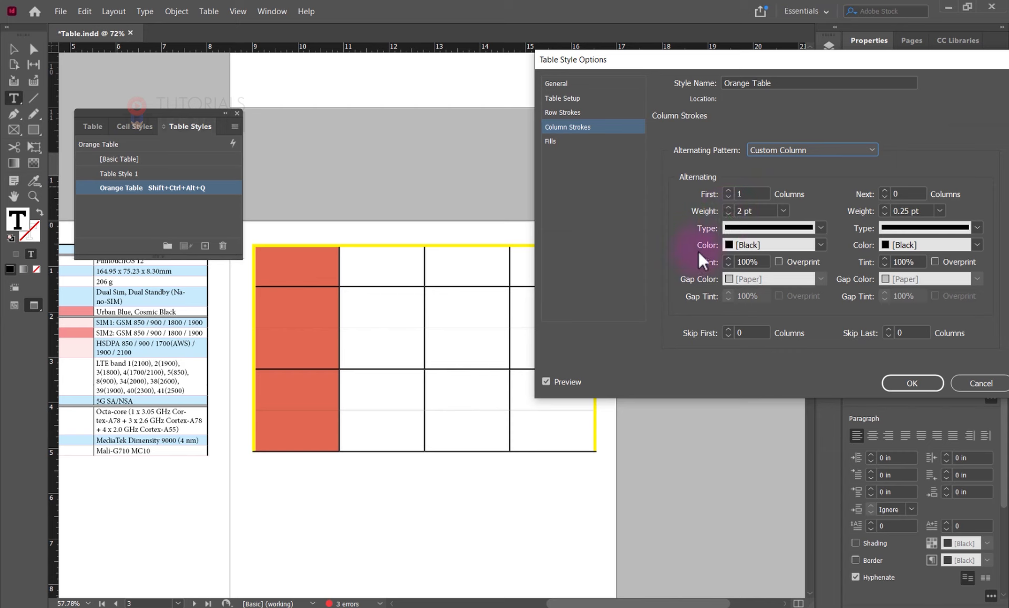
# Give the Next alternating row strokes the green C=75 M=5 Y=100 K=0 swatch and a 1 pt weight
pyautogui.click(577, 112)
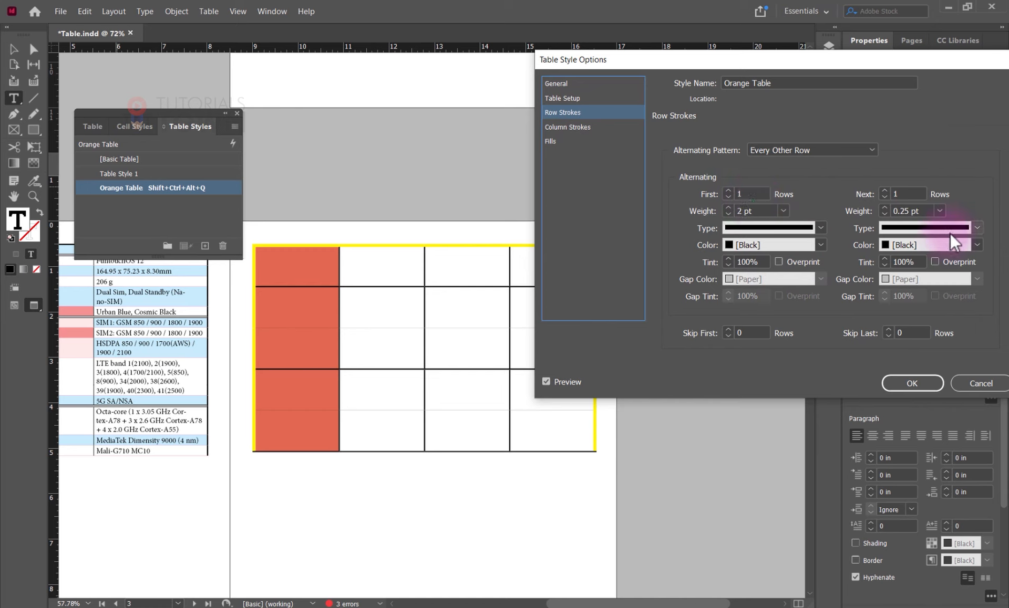
pyautogui.click(976, 244)
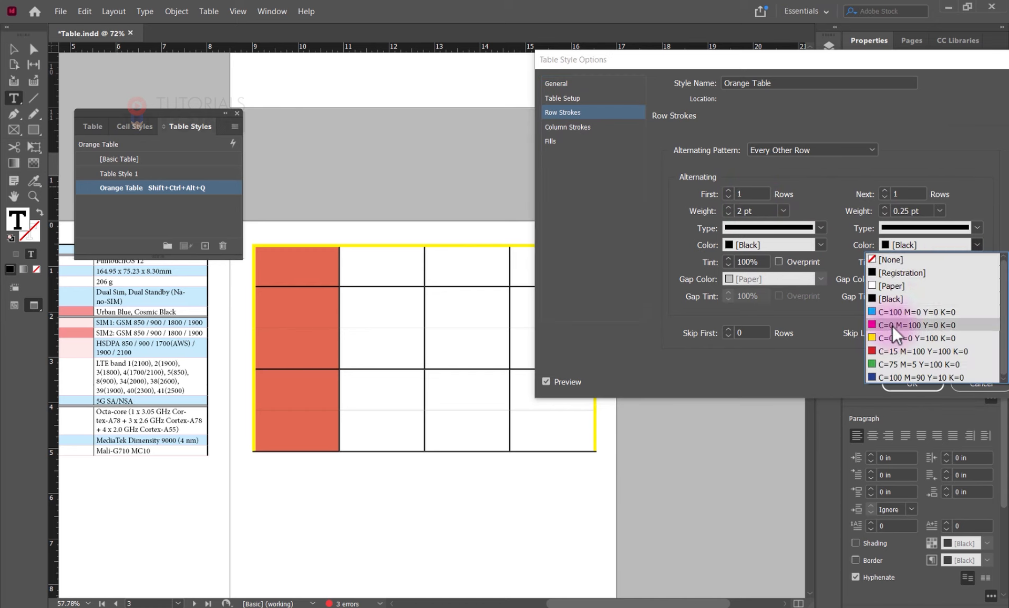
pyautogui.click(879, 364)
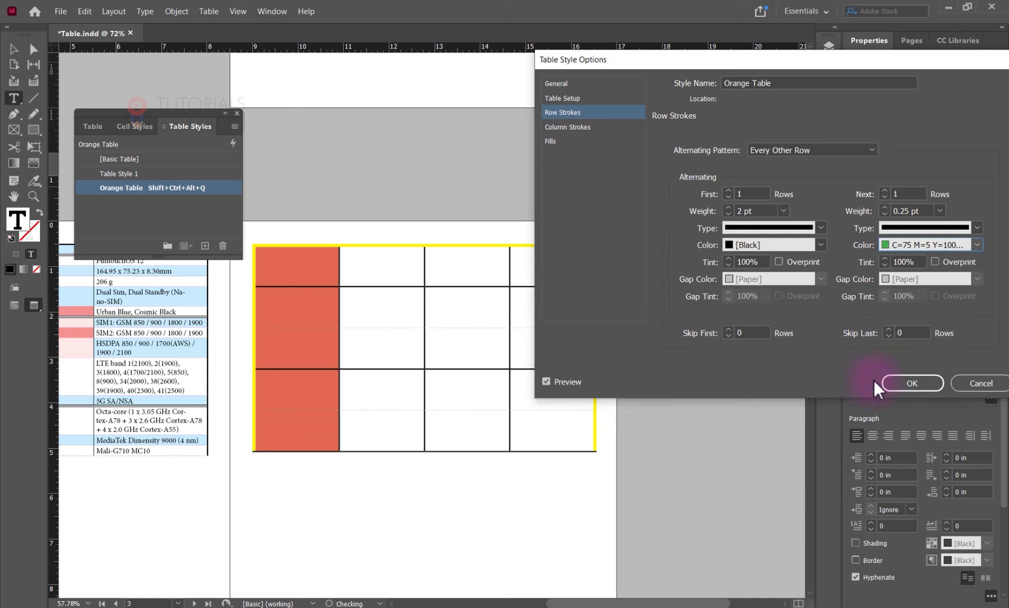
pyautogui.click(884, 208)
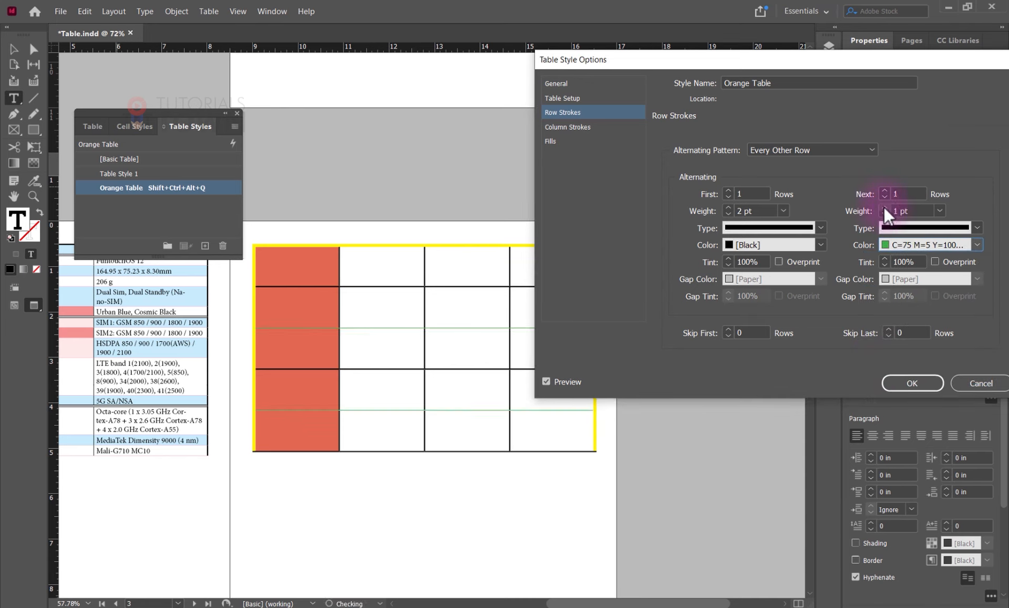
pyautogui.click(883, 209)
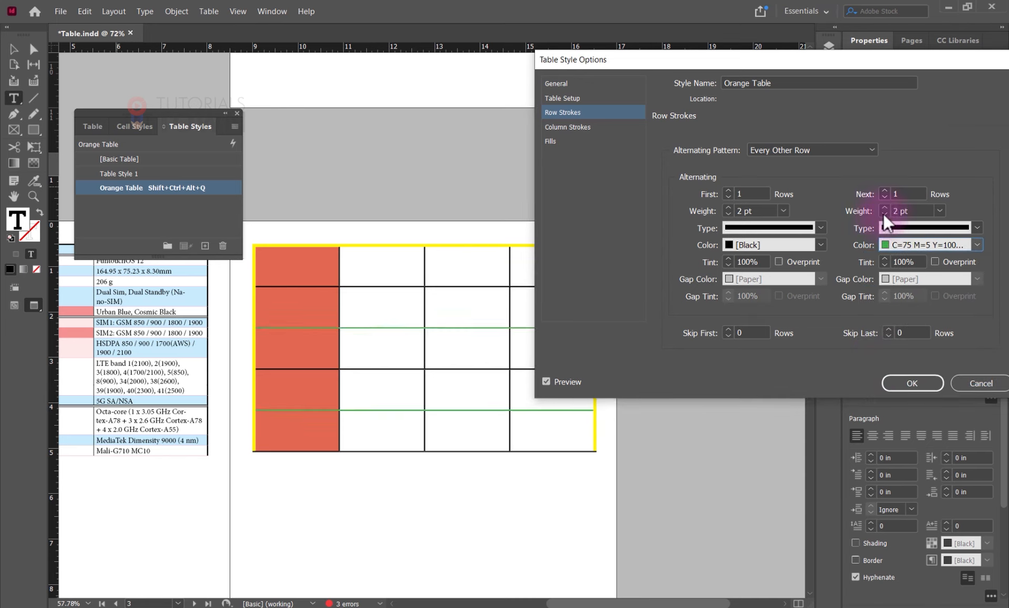
pyautogui.click(884, 213)
pyautogui.click(885, 213)
pyautogui.click(884, 207)
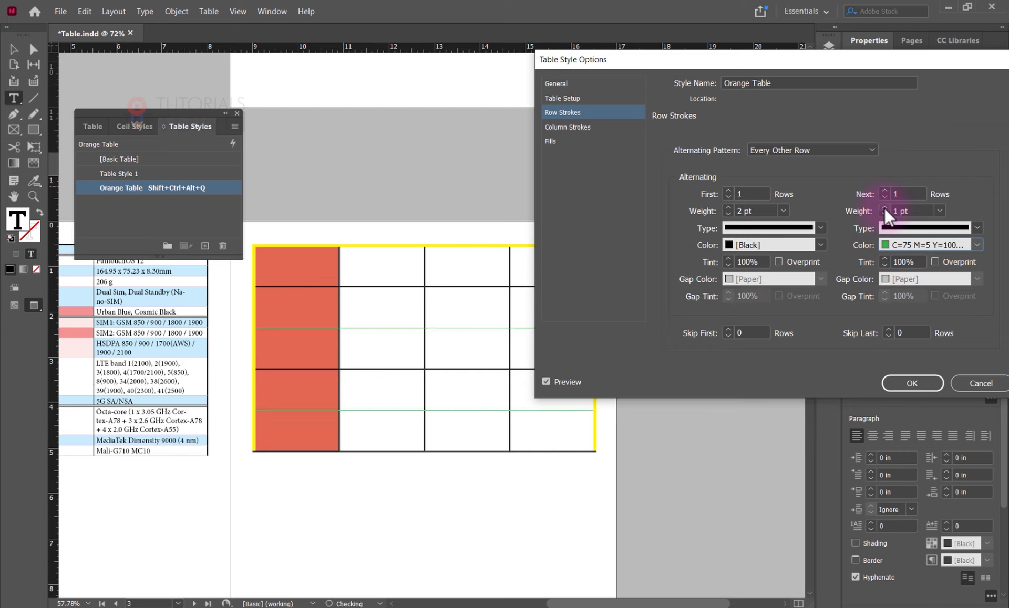
# Change the color of the Next row strokes to the yellow C=0 M=0 Y=100 K=0 swatch
pyautogui.click(976, 245)
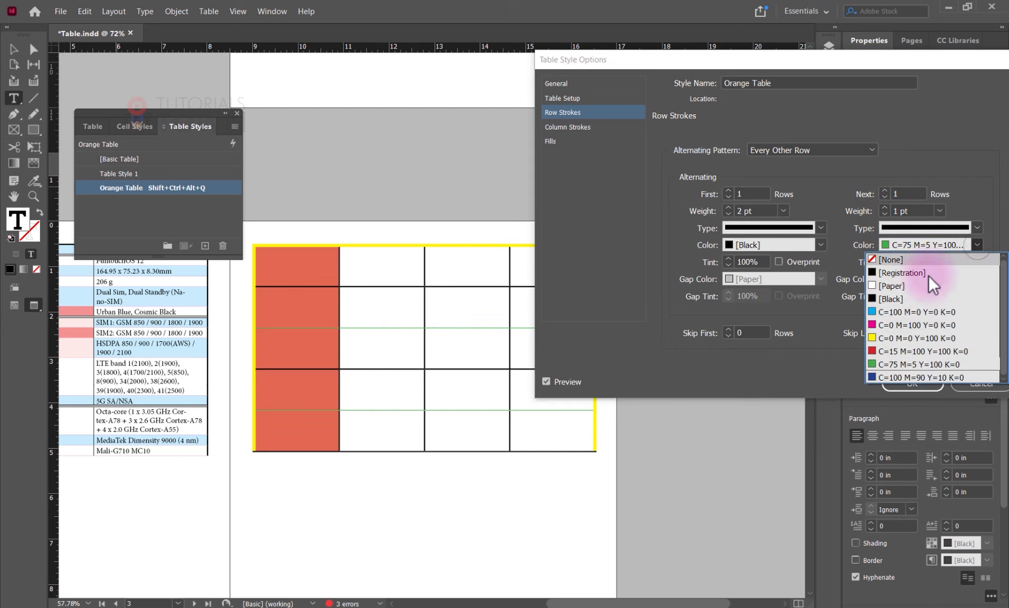
pyautogui.click(881, 335)
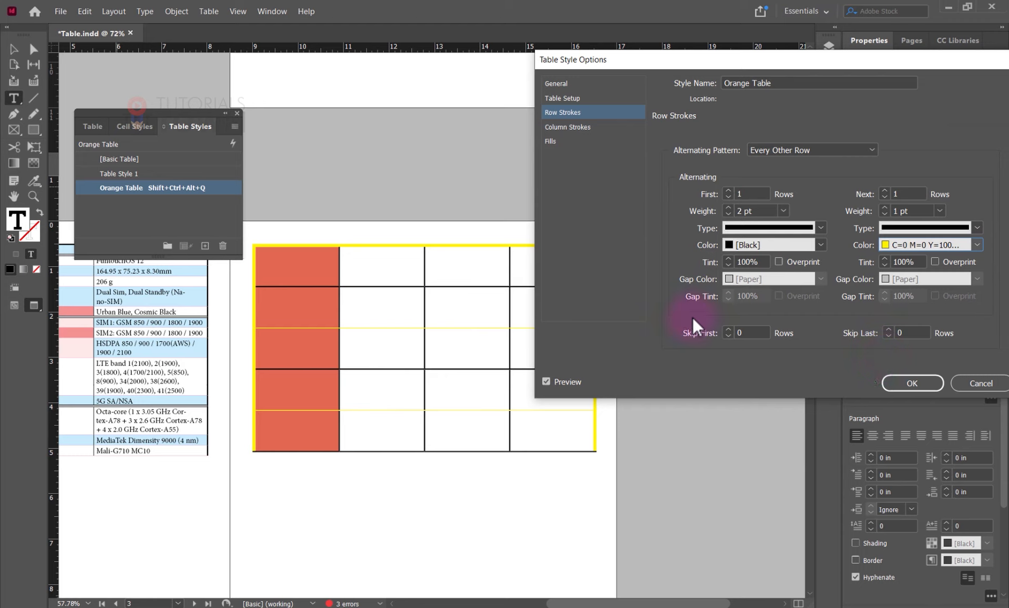
# Set the table style's fills to Every Other Row, with the First rows in C=15 M=100 Y=100 K=0 at 50% tint
pyautogui.click(550, 142)
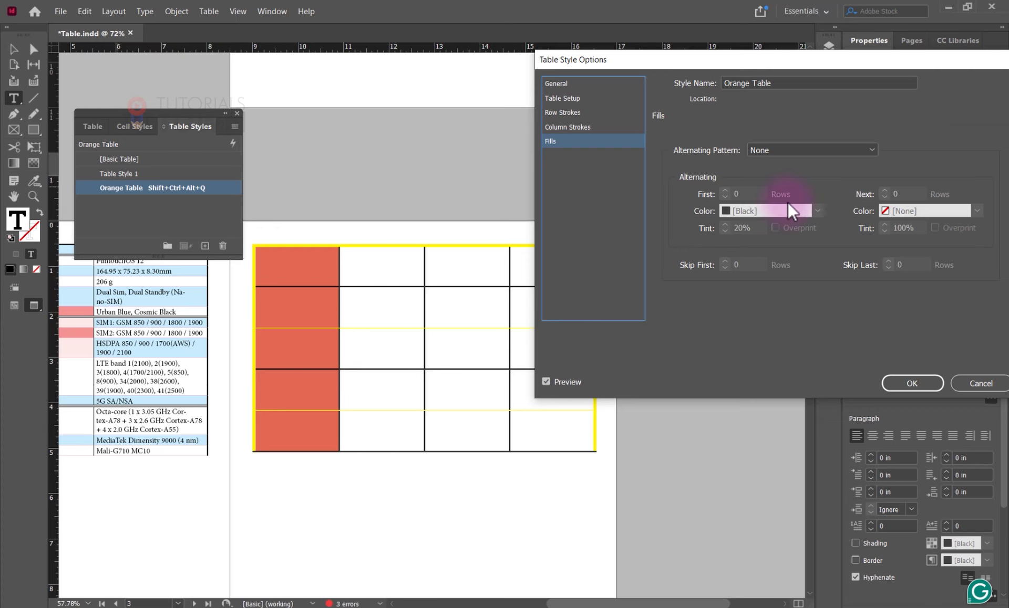
pyautogui.click(767, 150)
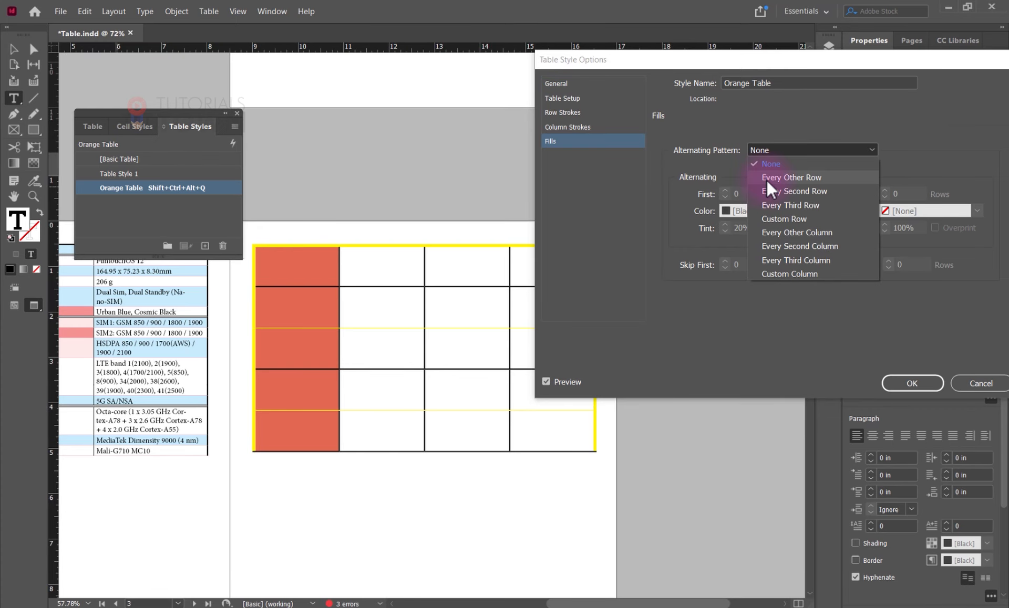
pyautogui.click(782, 179)
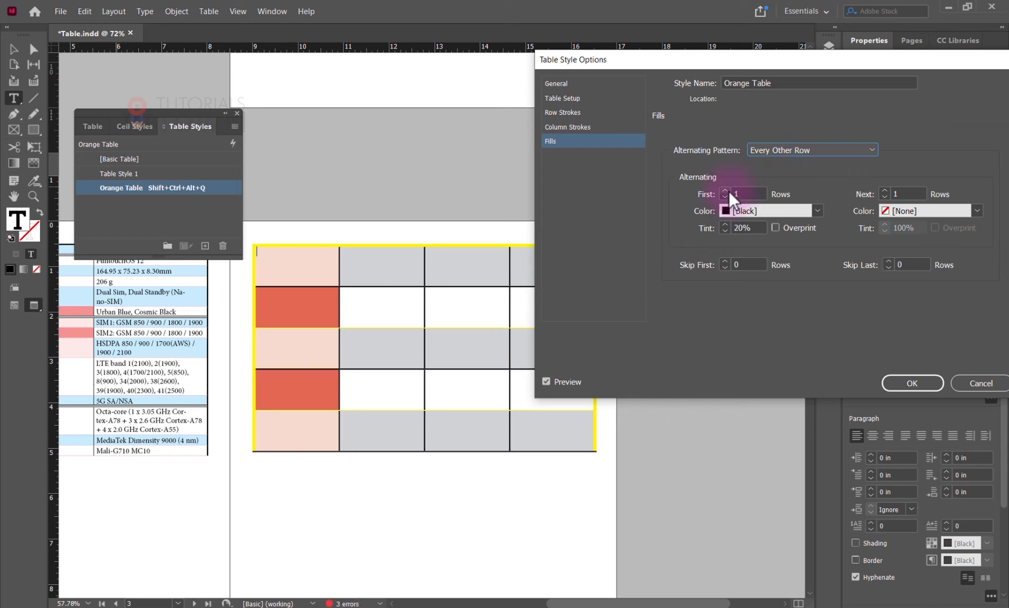
pyautogui.click(815, 212)
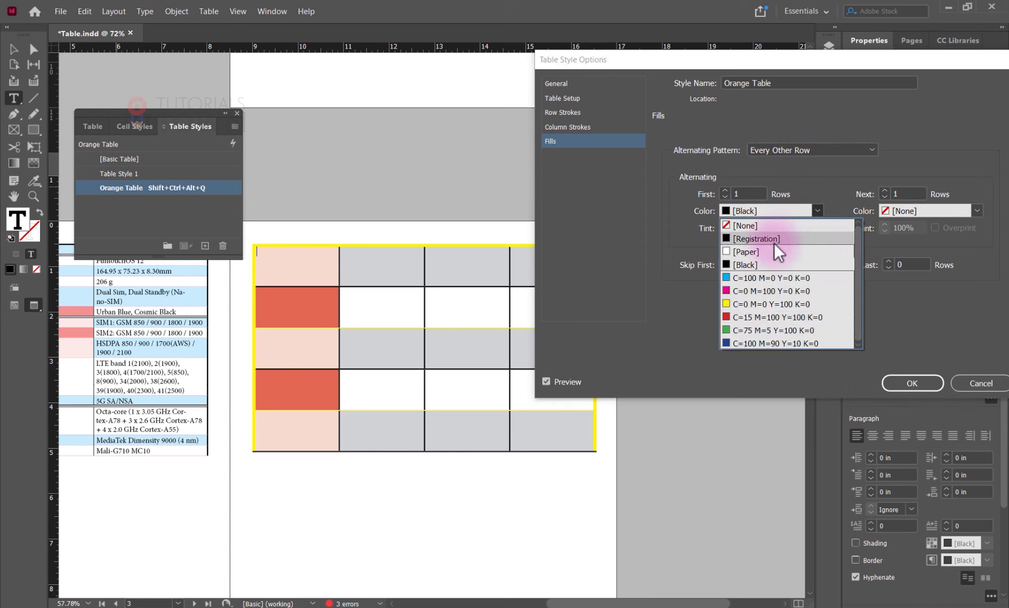
pyautogui.click(741, 318)
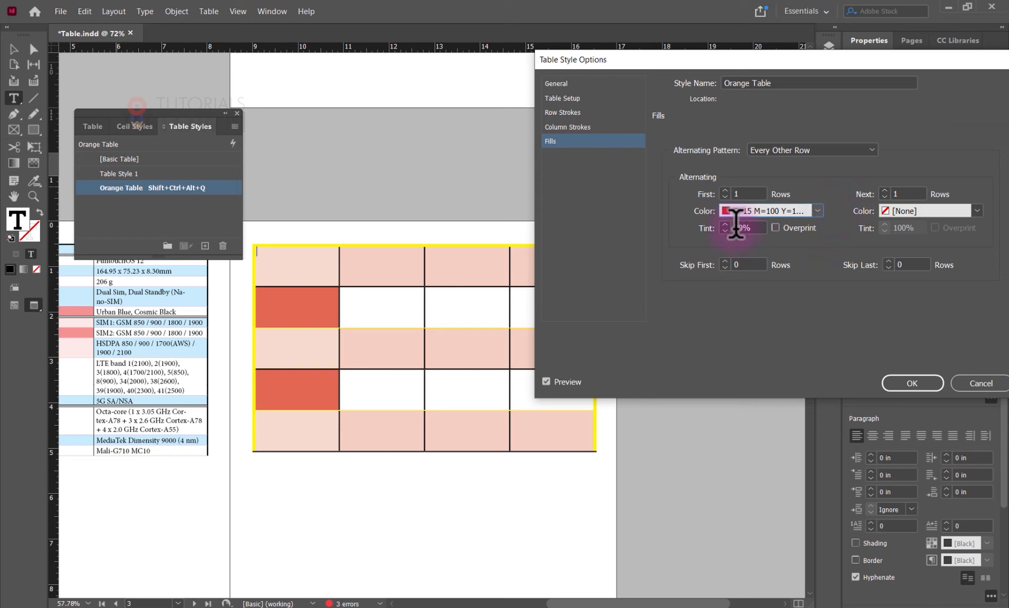
pyautogui.moveTo(742, 227); pyautogui.dragTo(697, 227)
pyautogui.write('50')
pyautogui.click(743, 194)
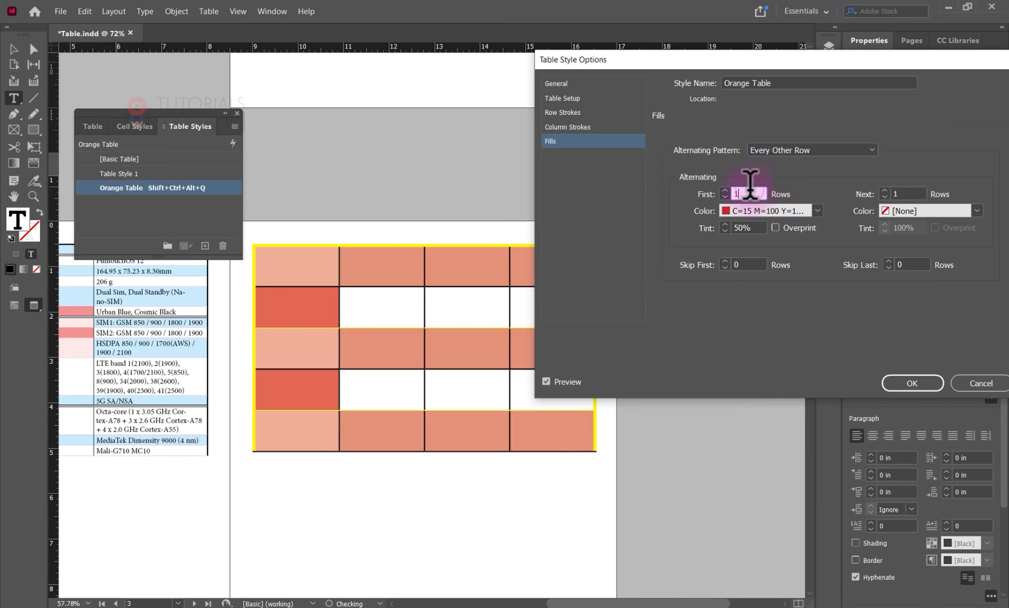
# Fill the Next alternating rows with C=15 M=100 Y=100 K=0 at 20% tint
pyautogui.click(942, 209)
pyautogui.click(894, 319)
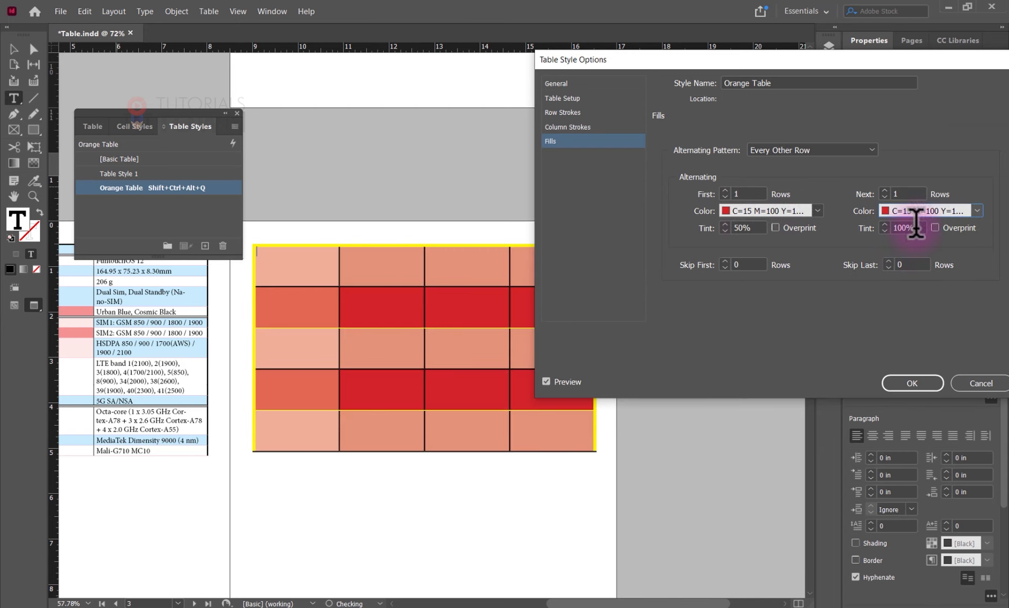
pyautogui.press('Tab')
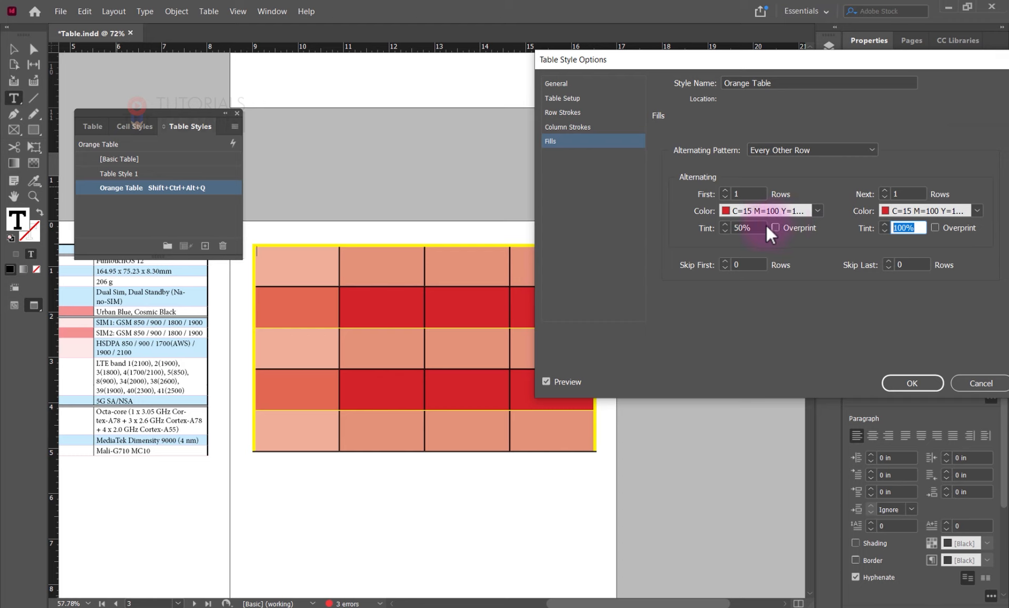
pyautogui.write('20')
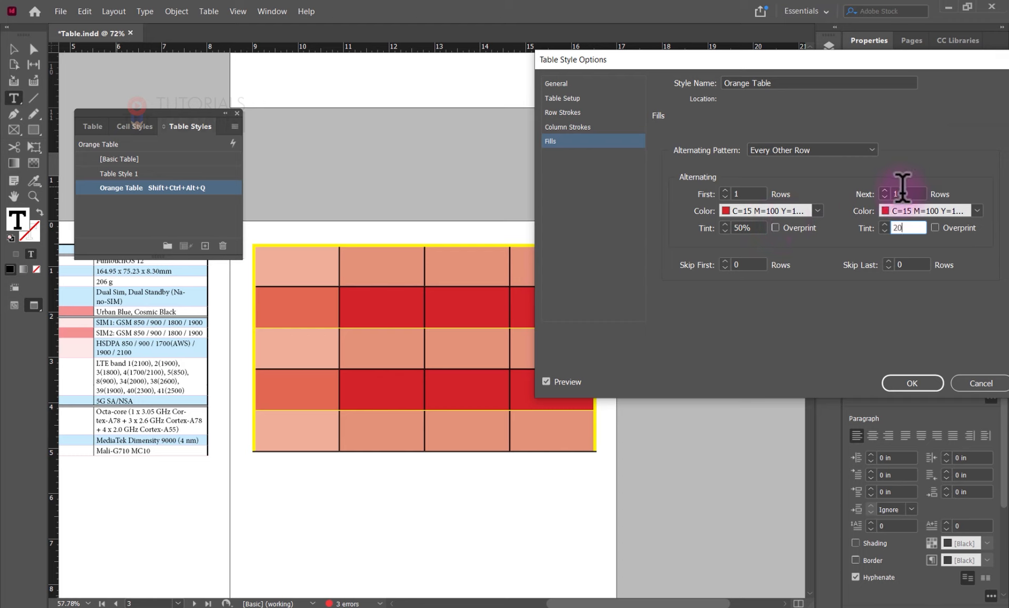
pyautogui.click(901, 191)
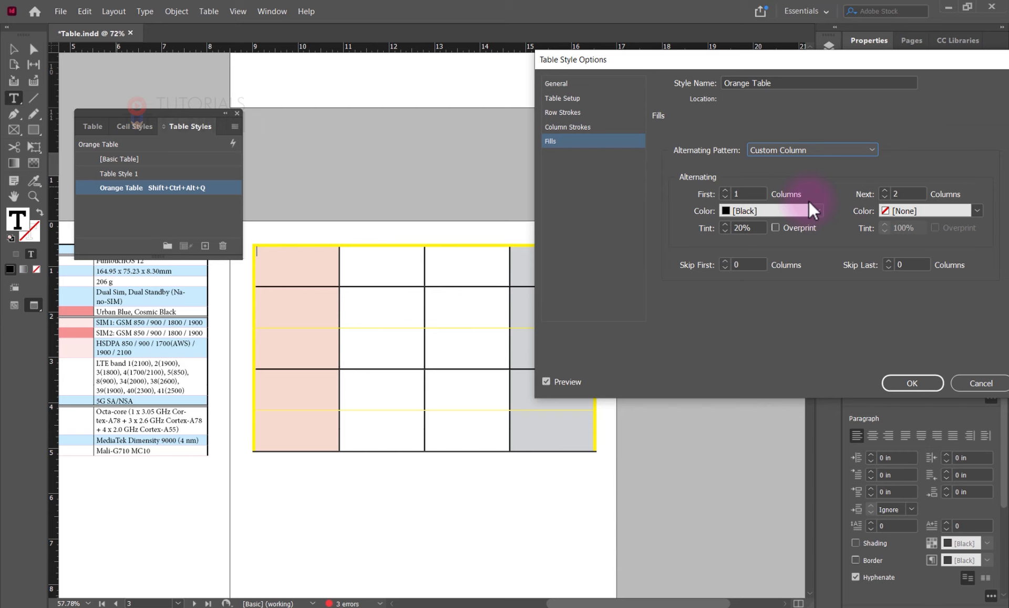
# Return the fill pattern to Every Other Row, and fill the First rows with C=15 M=100 Y=100 K=0 at 50% tint
pyautogui.click(774, 150)
pyautogui.click(775, 178)
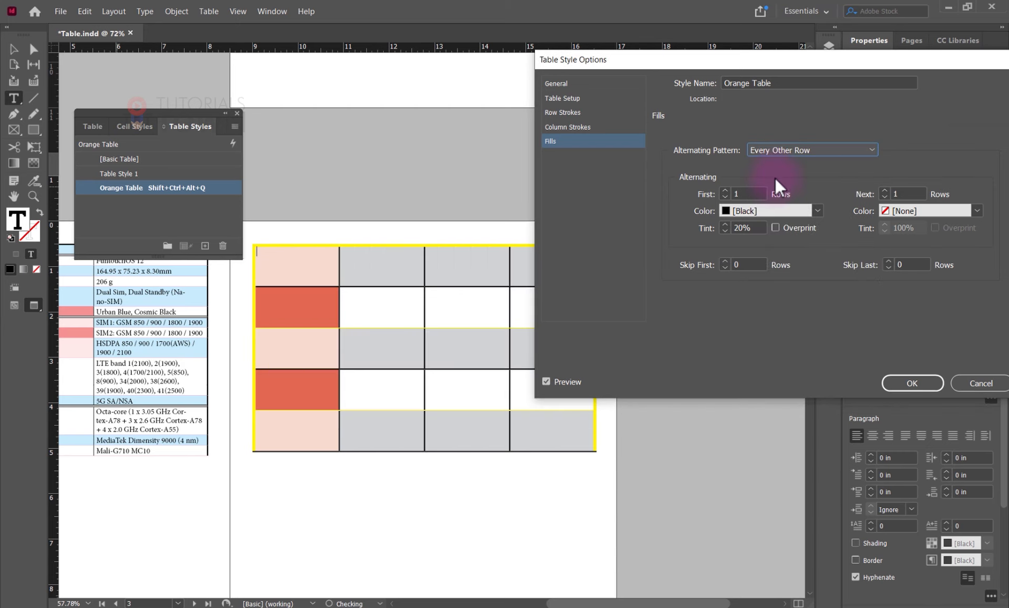
pyautogui.click(816, 211)
pyautogui.click(733, 317)
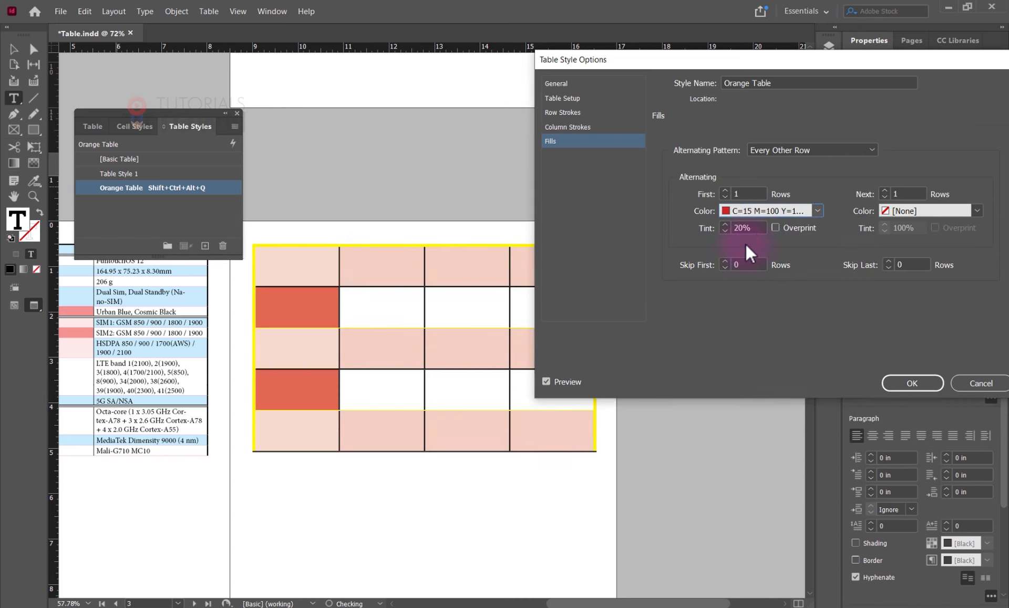
pyautogui.doubleClick(745, 228)
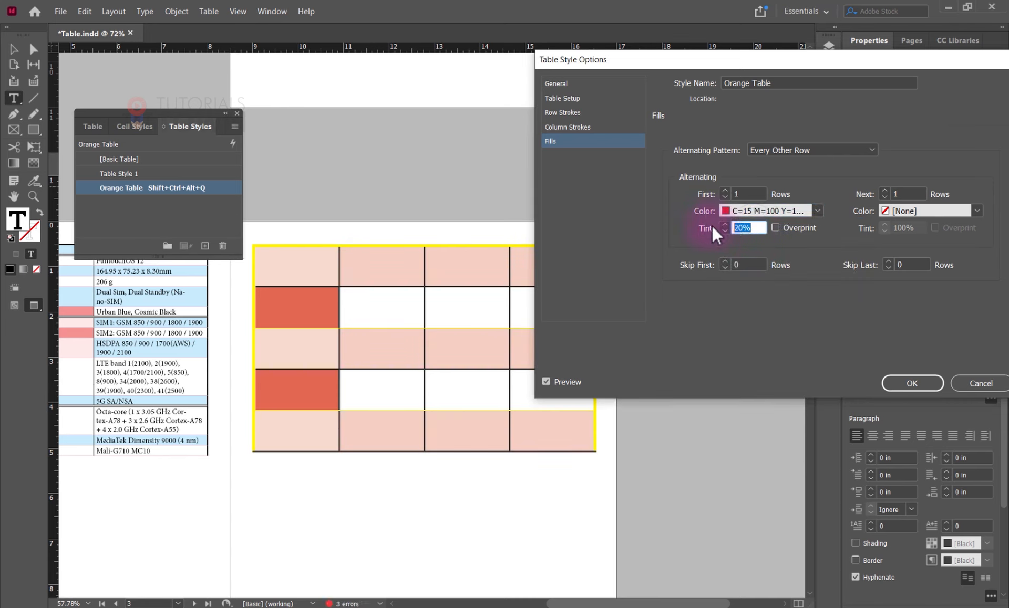
pyautogui.write('50')
# Set the Next rows' fill to the red C=15 M=100 Y=100 K=0 swatch with a 20% tint
pyautogui.click(894, 212)
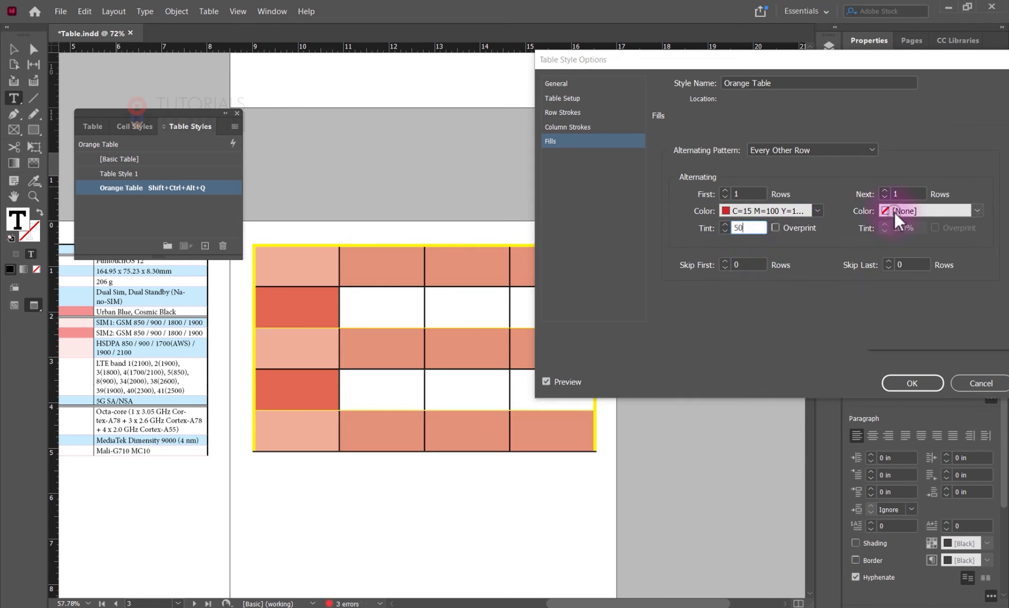
pyautogui.click(887, 318)
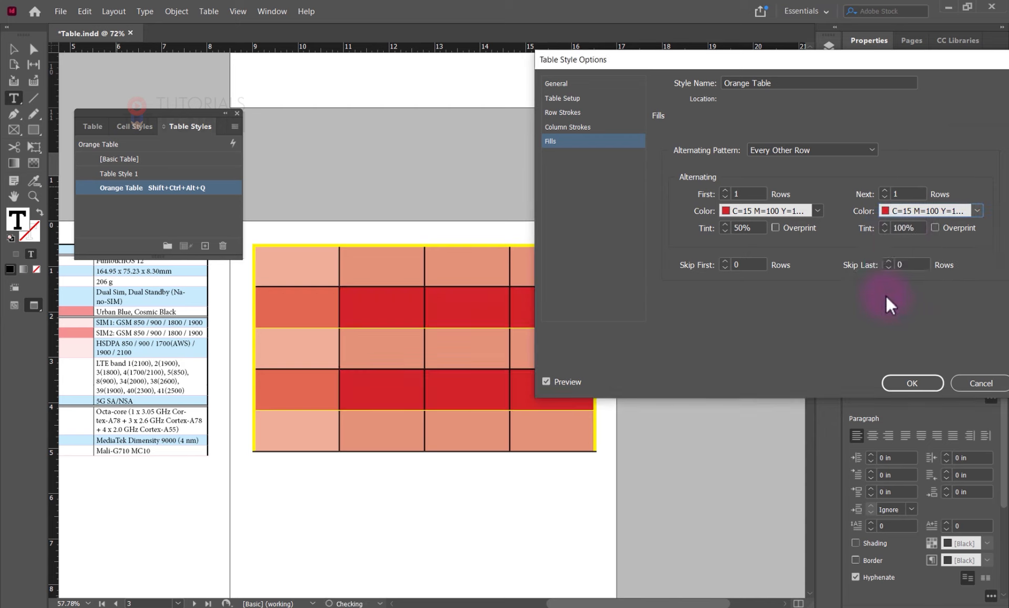
pyautogui.doubleClick(893, 228)
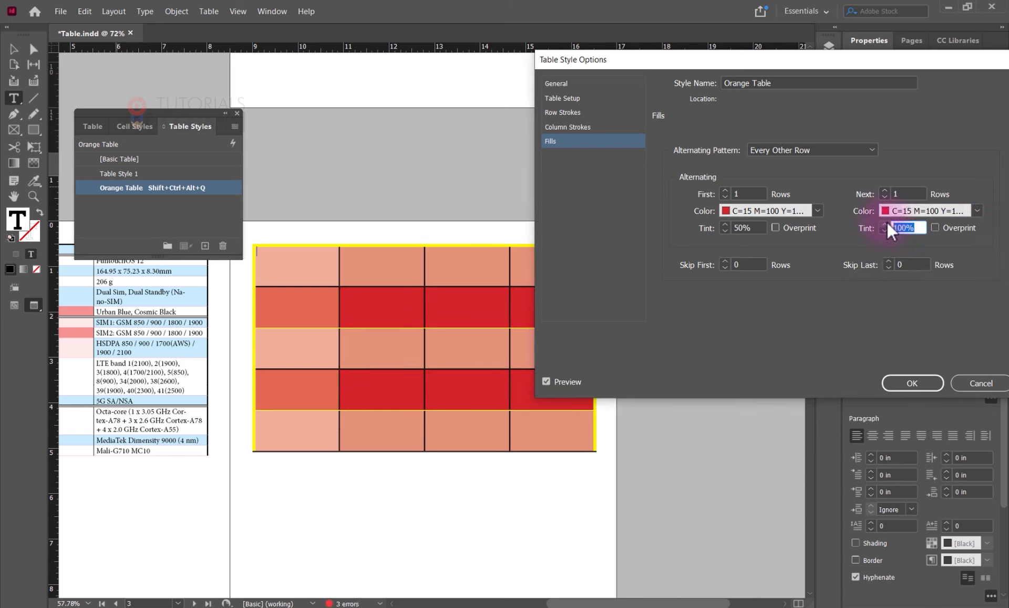
pyautogui.write('20')
pyautogui.click(908, 195)
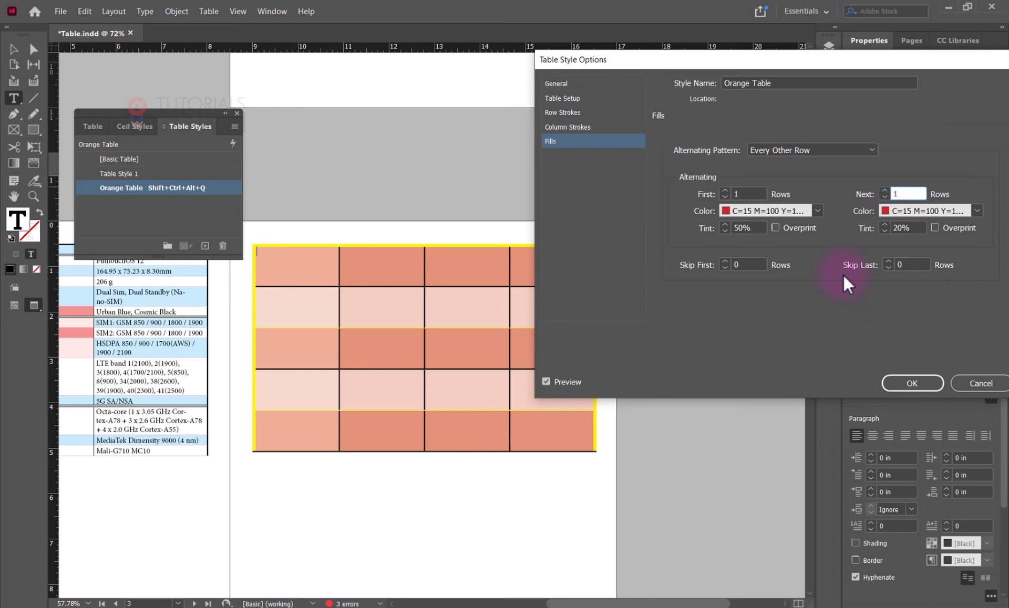
# Try skipping the first row in the Orange Table fills, return Skip First to 0, and save the table style
pyautogui.click(557, 86)
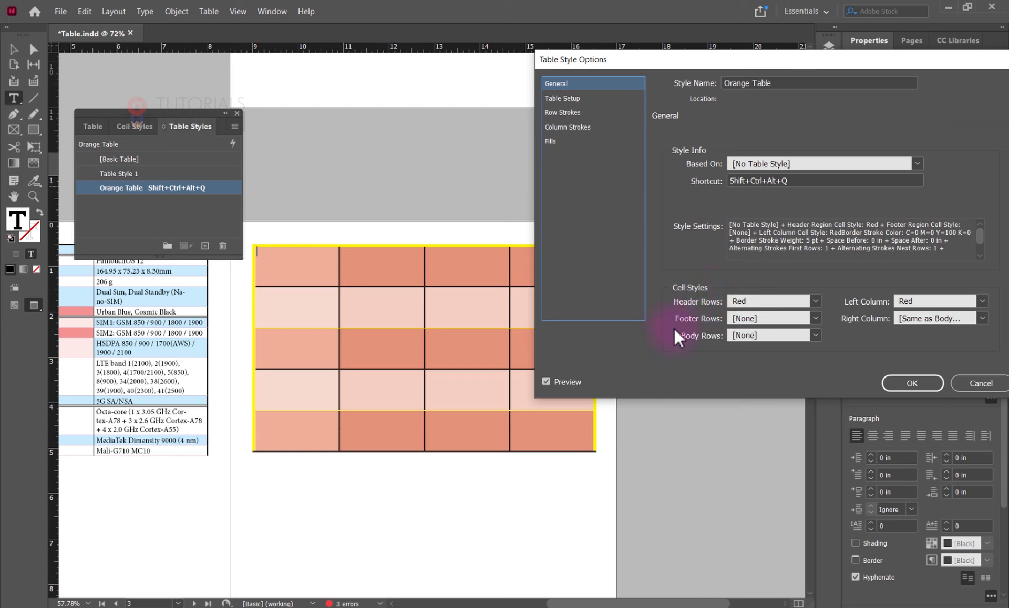
pyautogui.click(556, 143)
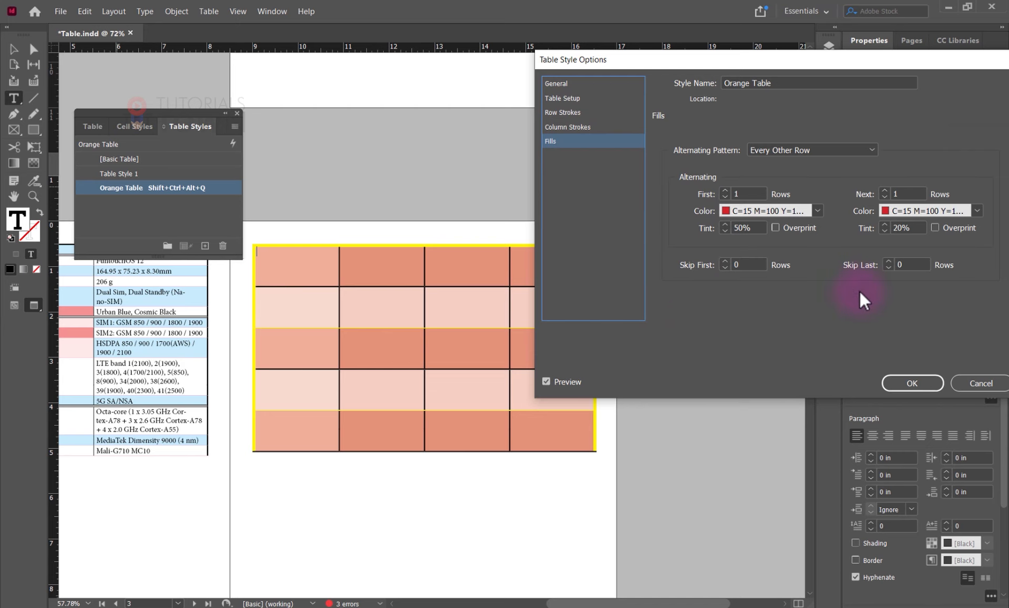
pyautogui.click(725, 261)
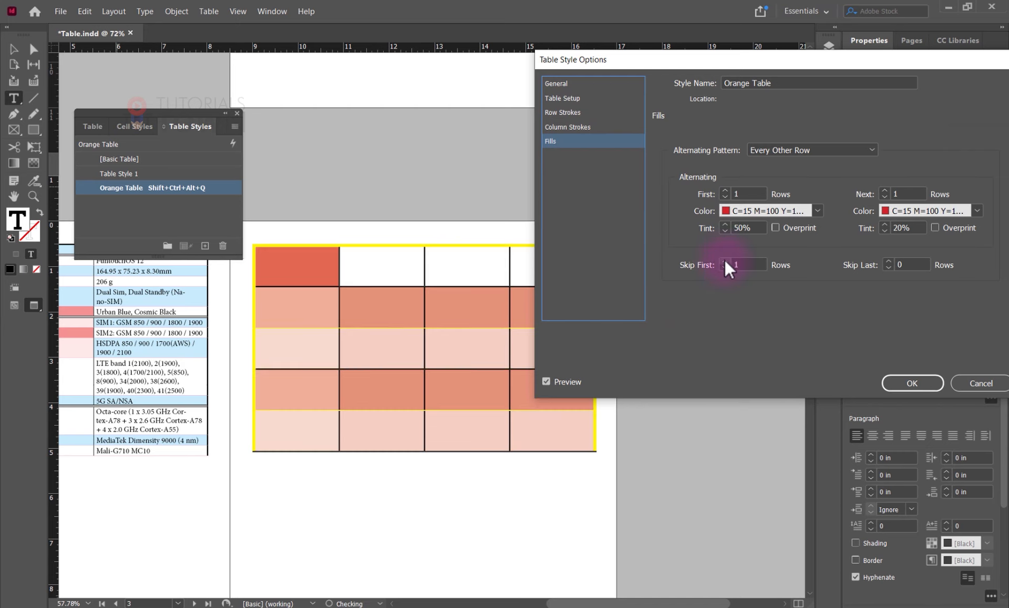
pyautogui.click(724, 267)
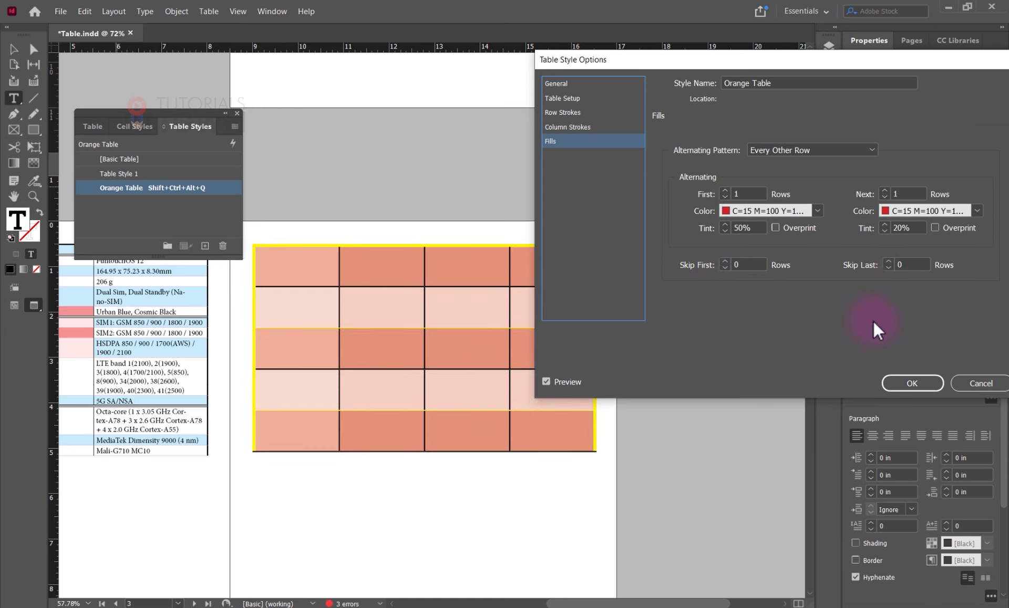
pyautogui.click(906, 390)
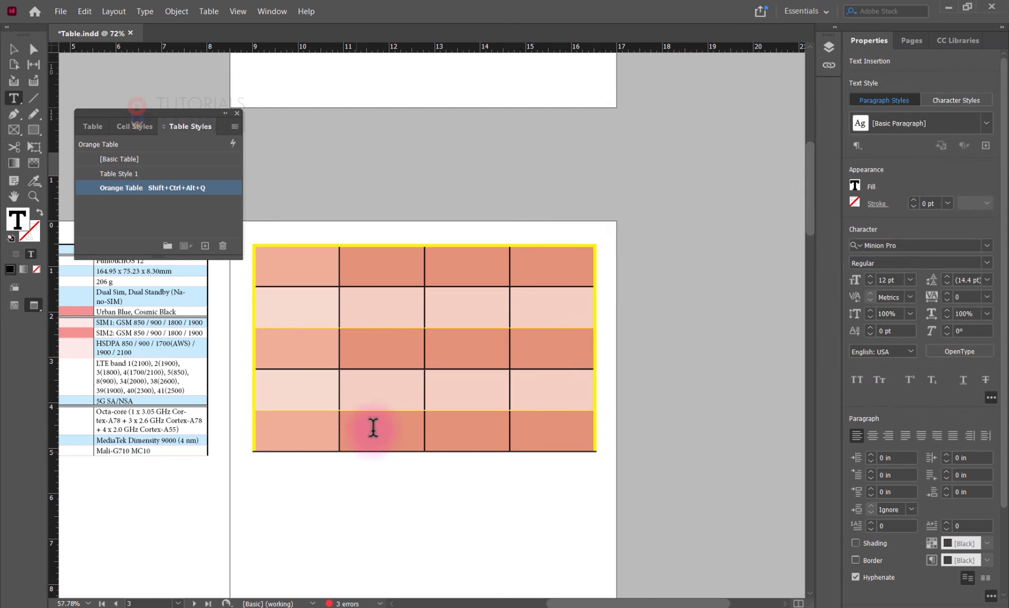
# Extend the empty orange table's text frame downward to a height of about 7.2 in, and deselect it
pyautogui.click(19, 51)
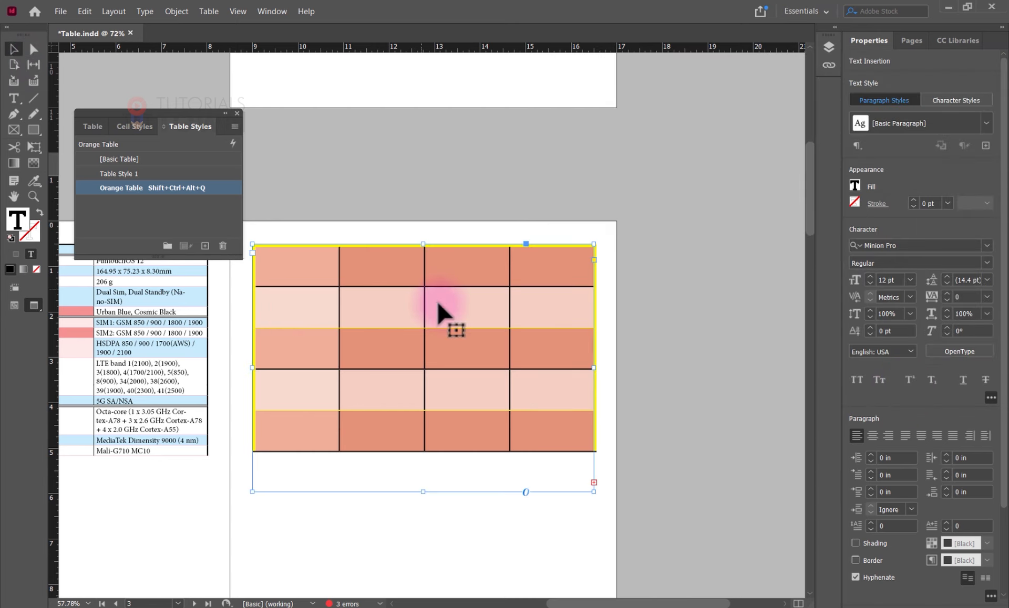
pyautogui.moveTo(421, 497); pyautogui.dragTo(422, 571)
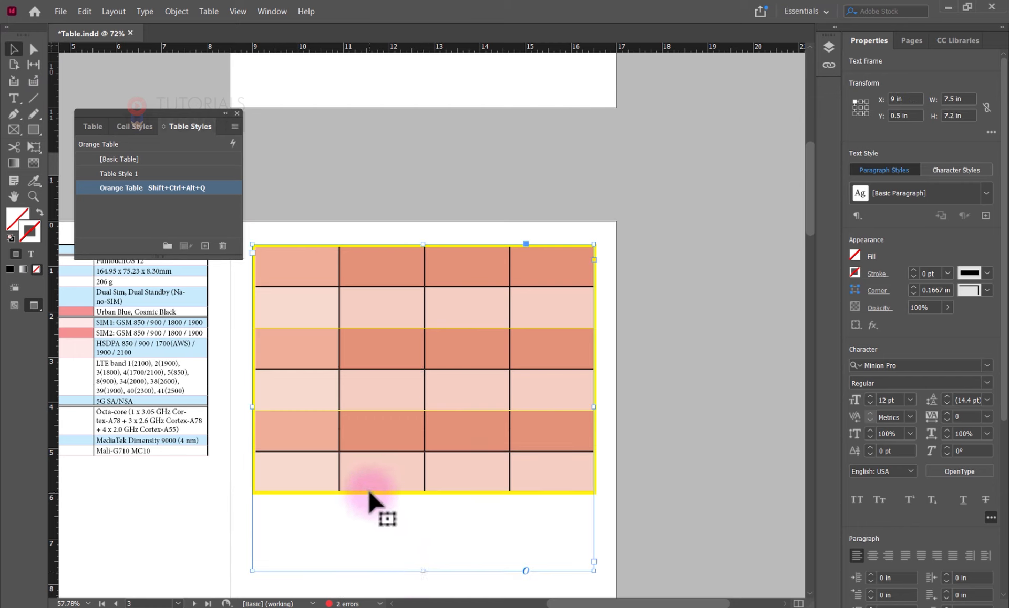
pyautogui.click(302, 226)
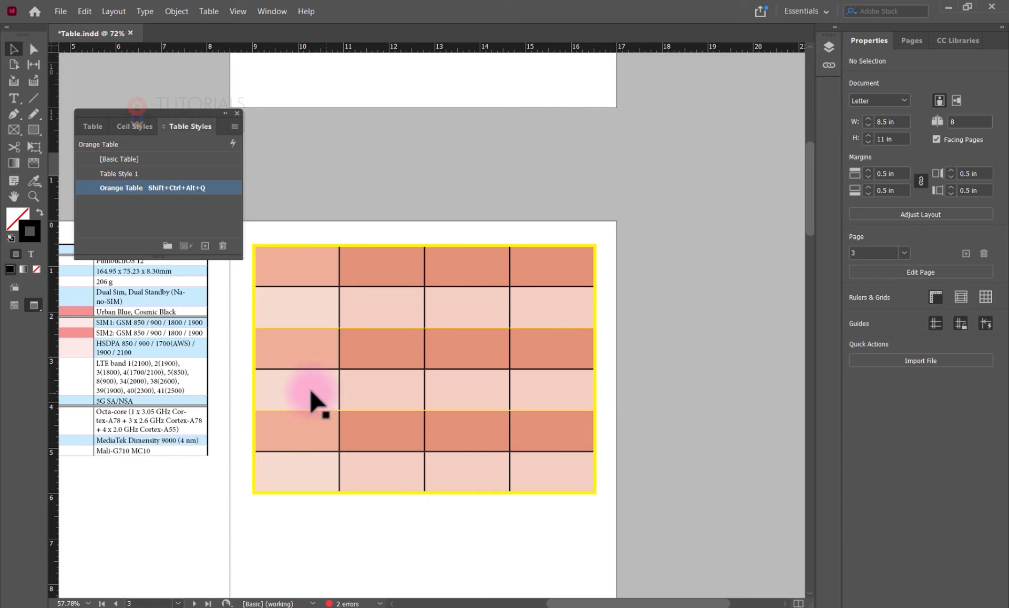
# Extend the phone specification table's text frame on page 2 downward to a height of about 6.3 in
pyautogui.moveTo(372, 336); pyautogui.dragTo(730, 290)
pyautogui.scroll(-1, 442, 385)
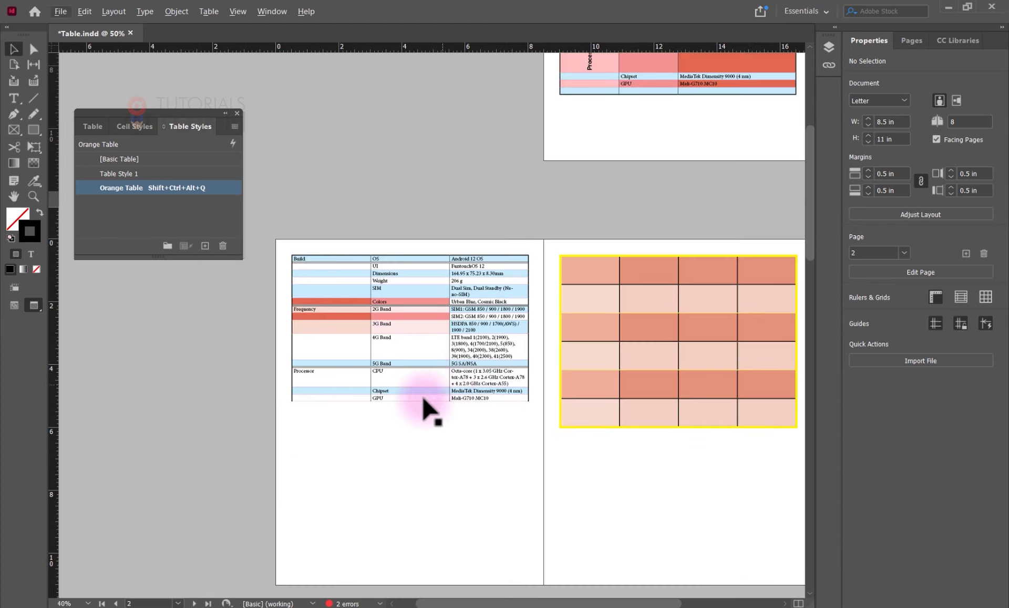
pyautogui.click(410, 334)
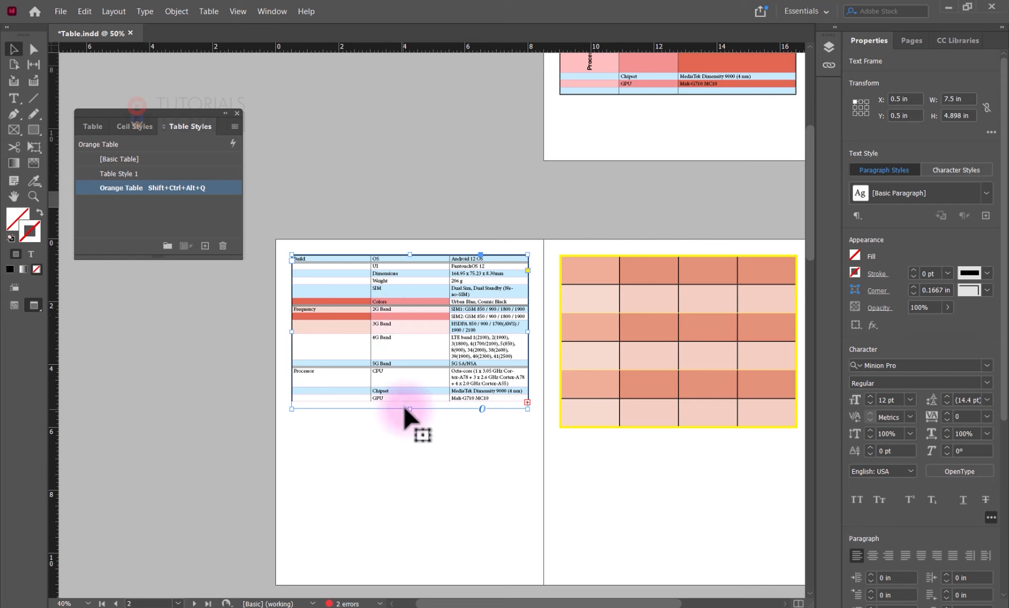
pyautogui.moveTo(403, 409); pyautogui.dragTo(392, 453)
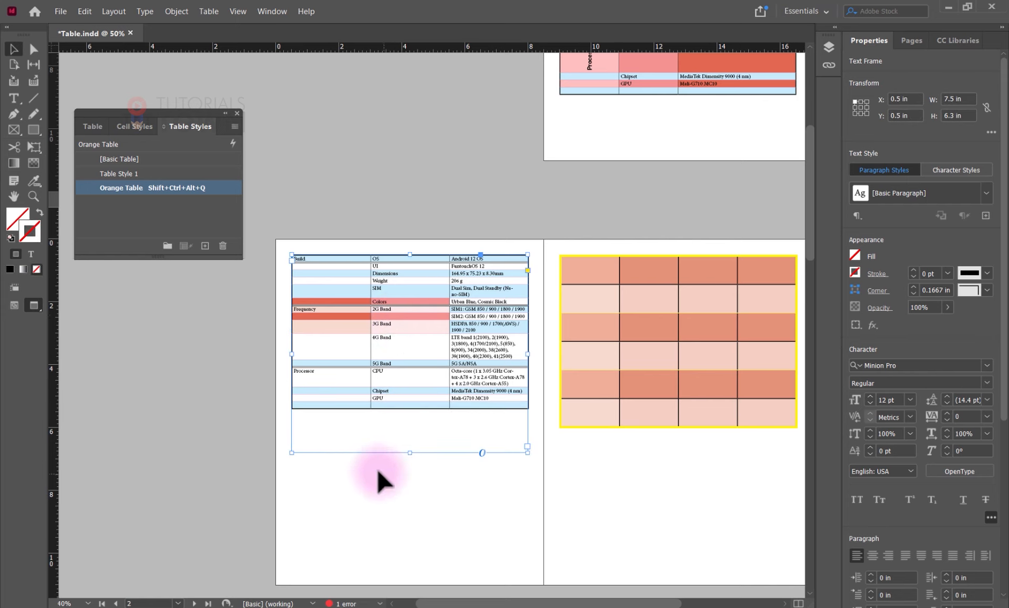
# Apply the Orange Table style to the phone specification table on page 2, and deselect its frame
pyautogui.press('t')
pyautogui.click(324, 287)
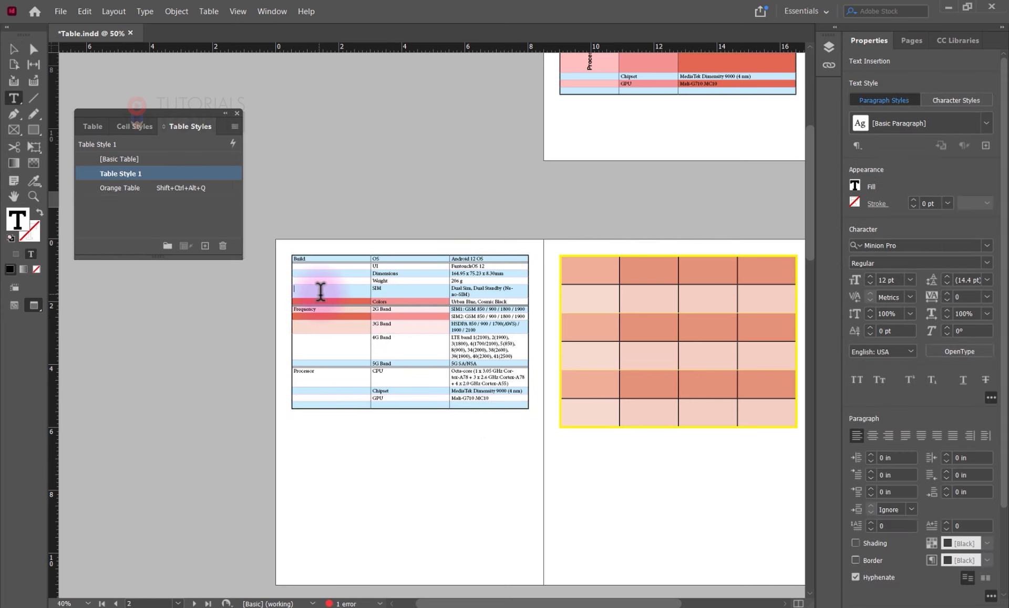
pyautogui.click(132, 190)
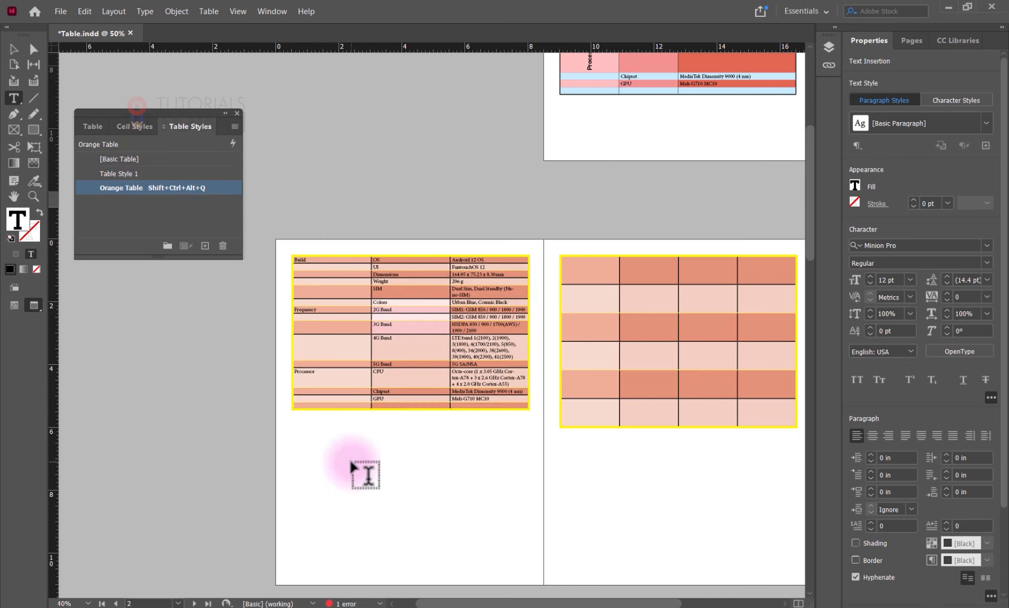
pyautogui.click(14, 49)
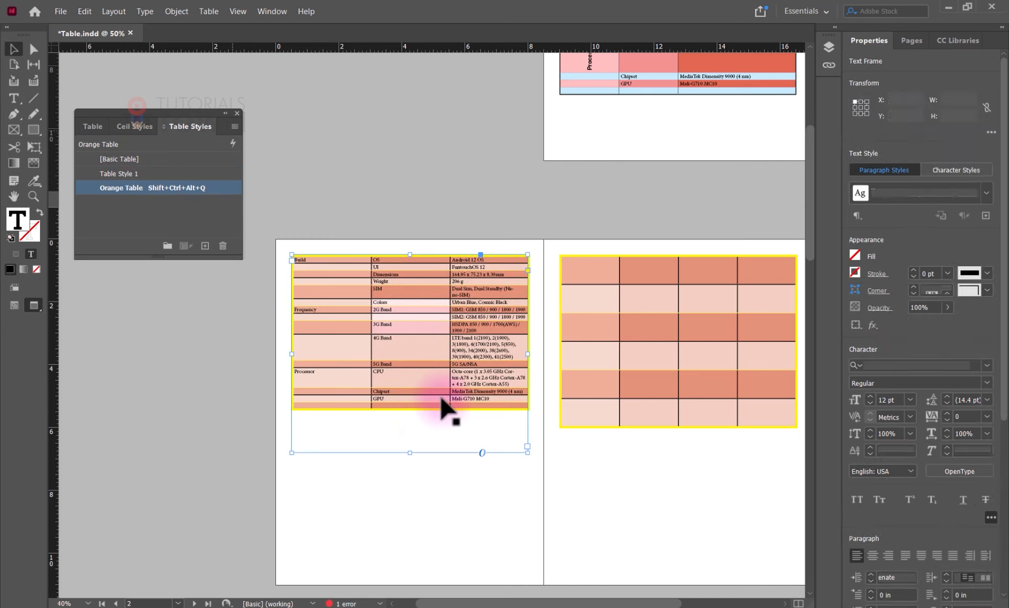
pyautogui.click(748, 239)
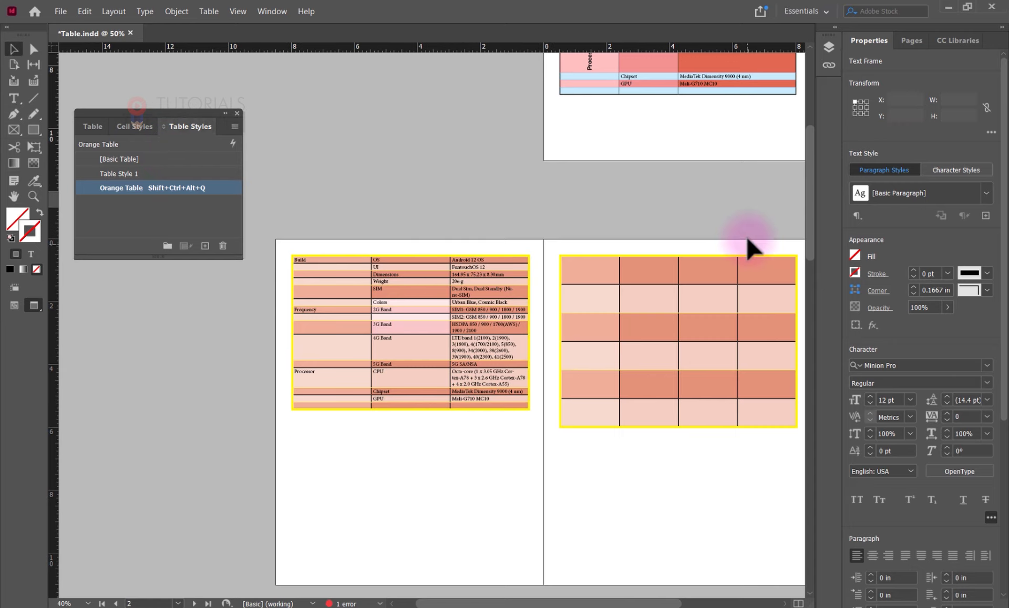
# Try the Red cell style on the 3G Band cell, and return the cell to the Pink style
pyautogui.moveTo(537, 207); pyautogui.dragTo(556, 253)
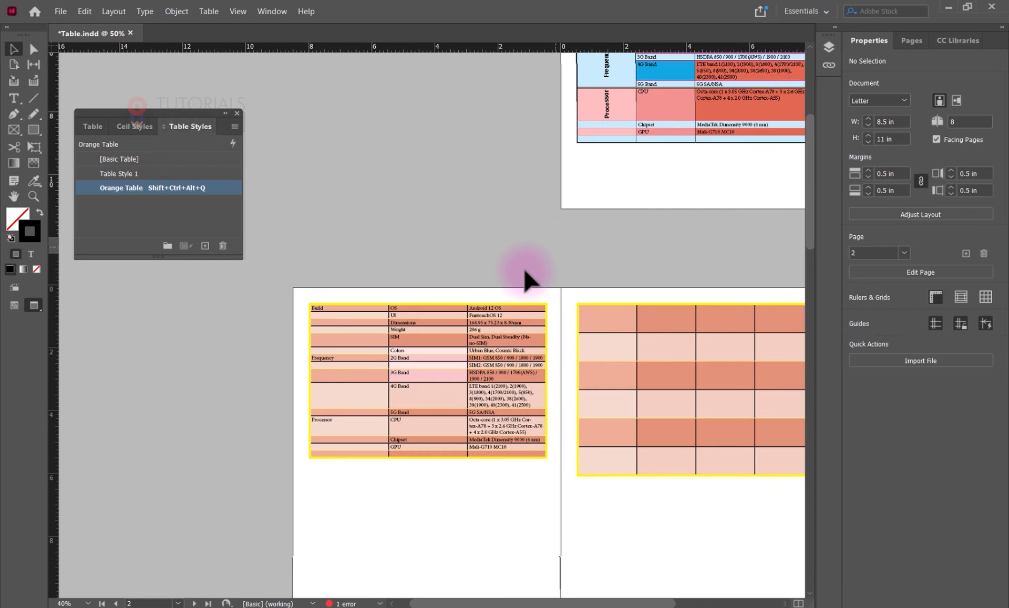
pyautogui.scroll(3, 384, 389)
pyautogui.scroll(-1, 384, 388)
pyautogui.press('t')
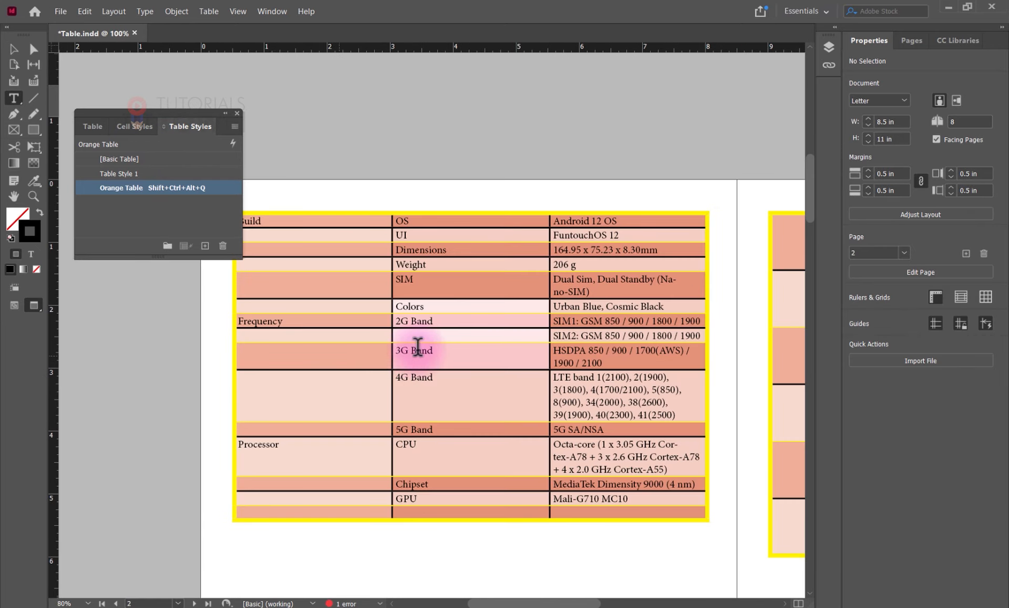
pyautogui.moveTo(401, 350); pyautogui.dragTo(455, 350)
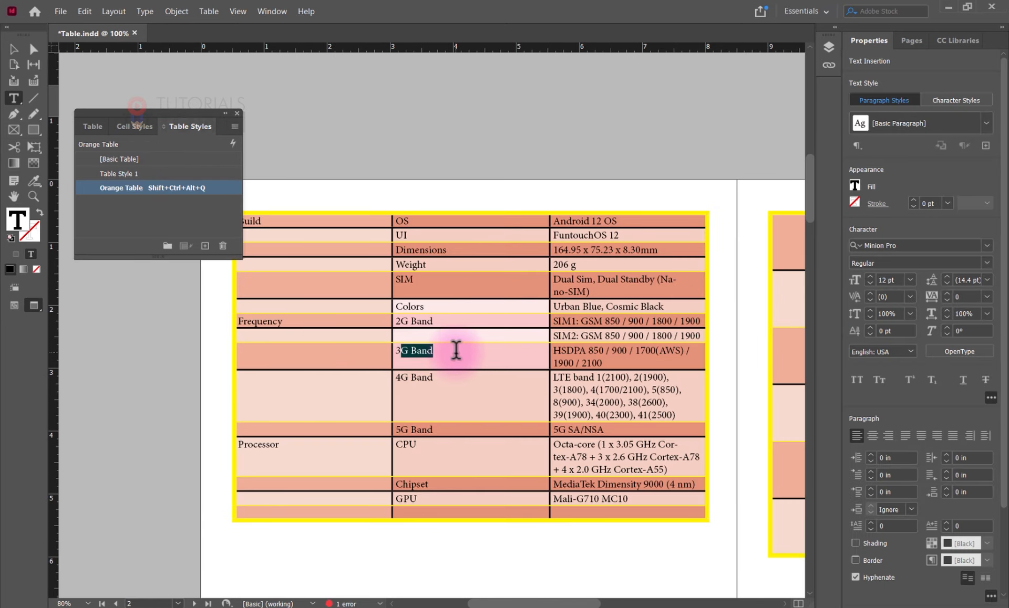
pyautogui.click(122, 129)
pyautogui.click(112, 183)
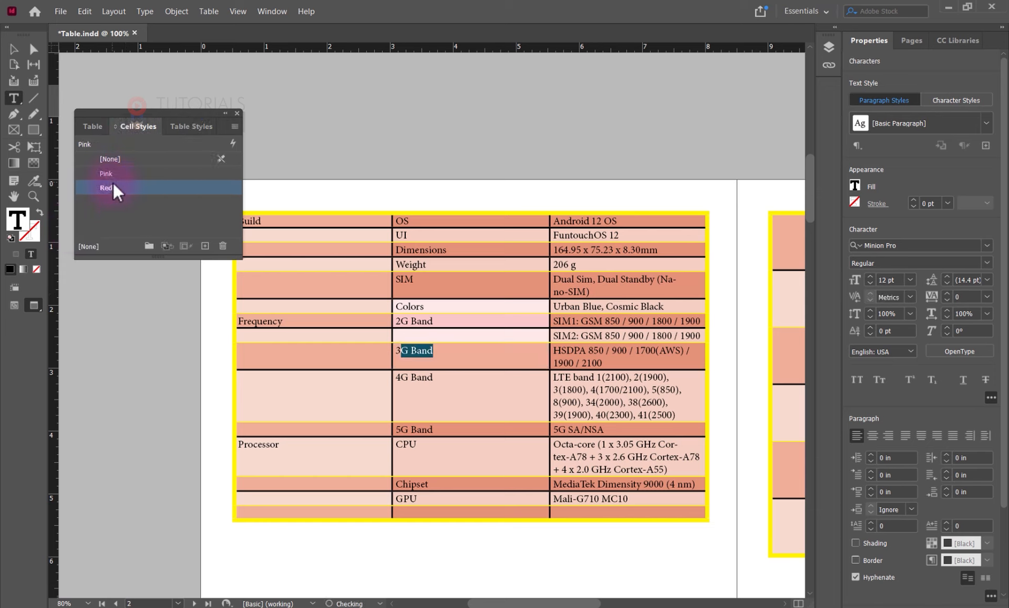
pyautogui.click(114, 173)
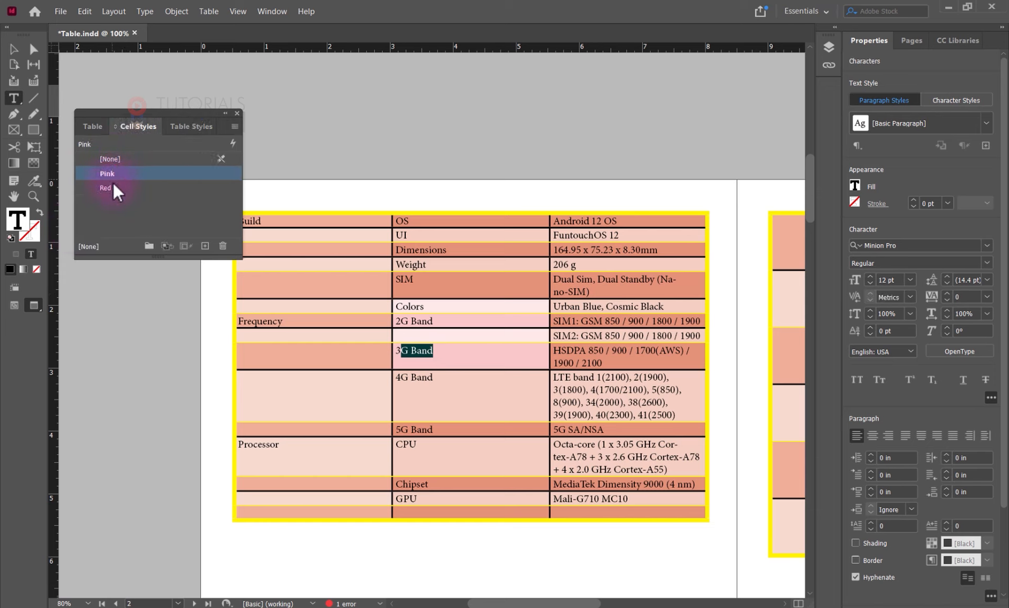
pyautogui.click(431, 321)
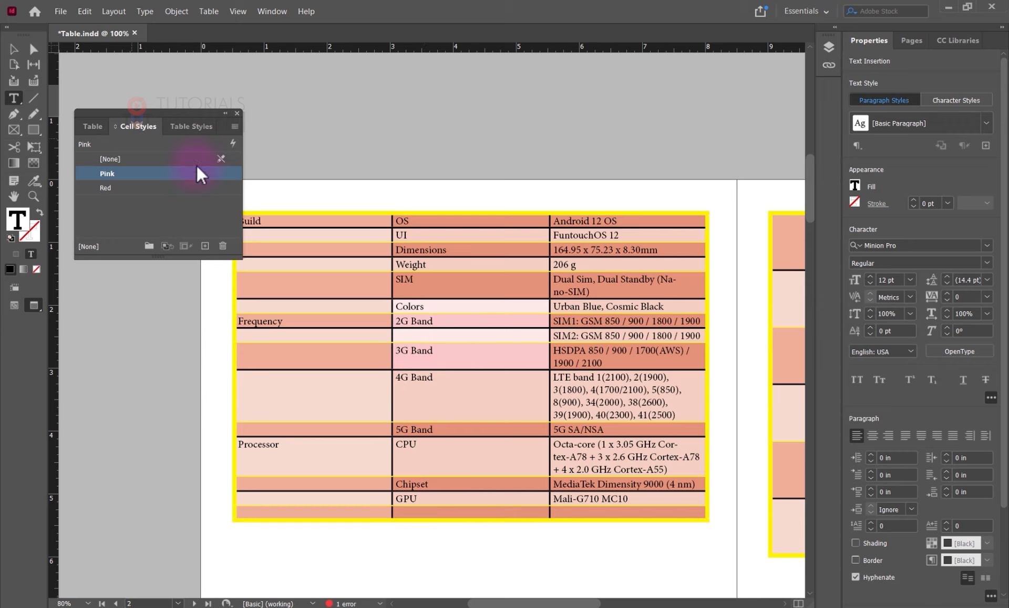
# Select all cells of the phone specification table and set their cell style to [None]
pyautogui.click(13, 50)
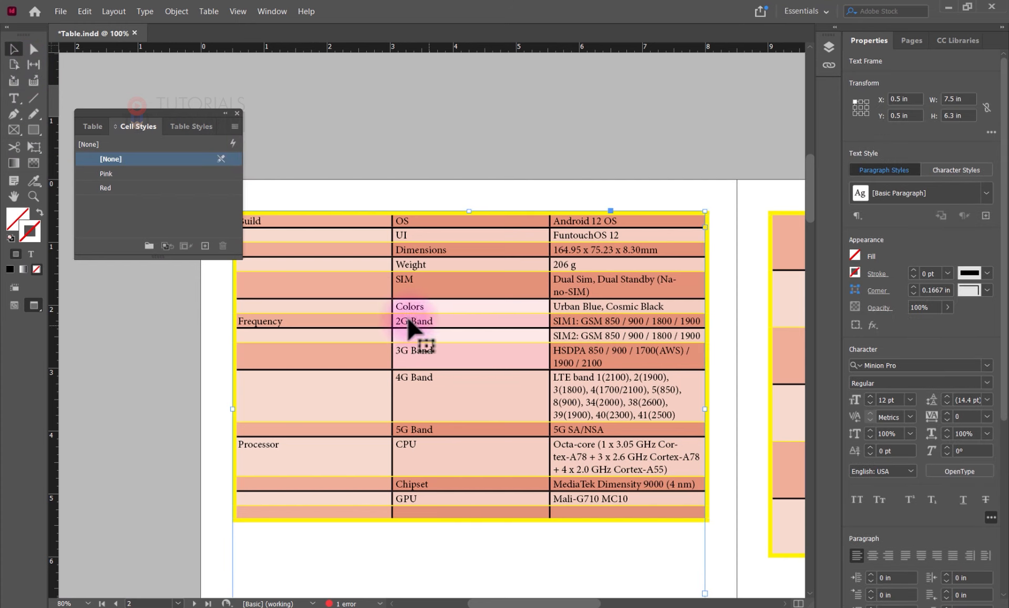
pyautogui.doubleClick(356, 275)
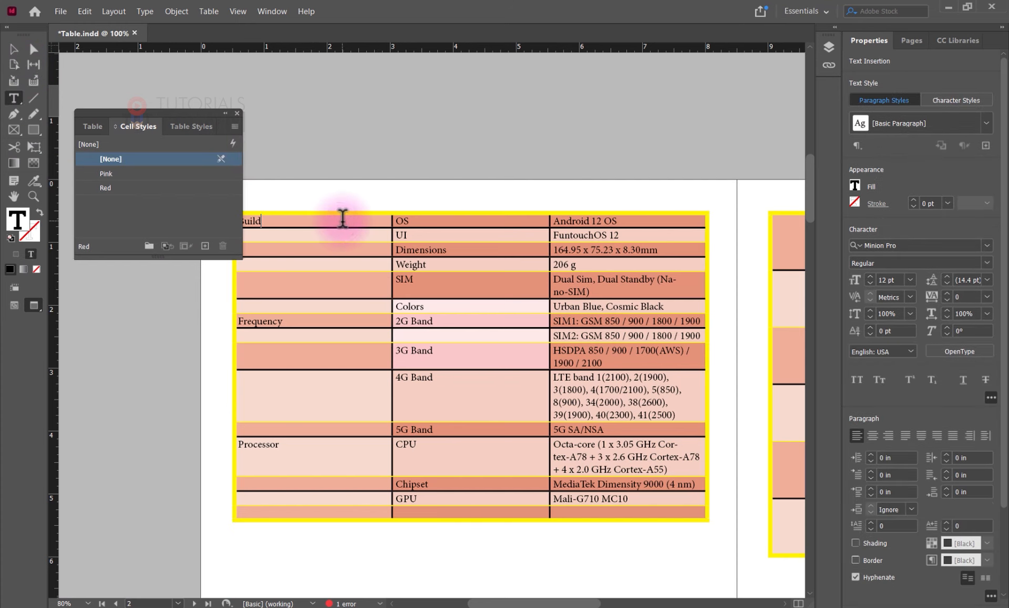
pyautogui.moveTo(351, 226)
pyautogui.mouseDown()
pyautogui.moveTo(398, 274)
pyautogui.moveTo(351, 228)
pyautogui.mouseUp()
pyautogui.moveTo(347, 221); pyautogui.dragTo(629, 515)
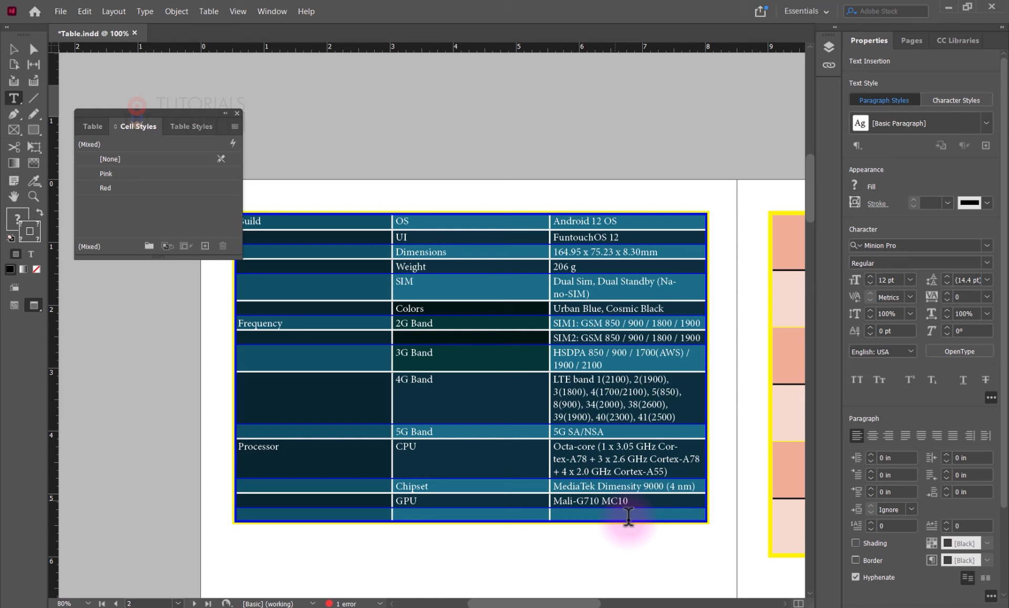
pyautogui.click(111, 159)
pyautogui.click(348, 281)
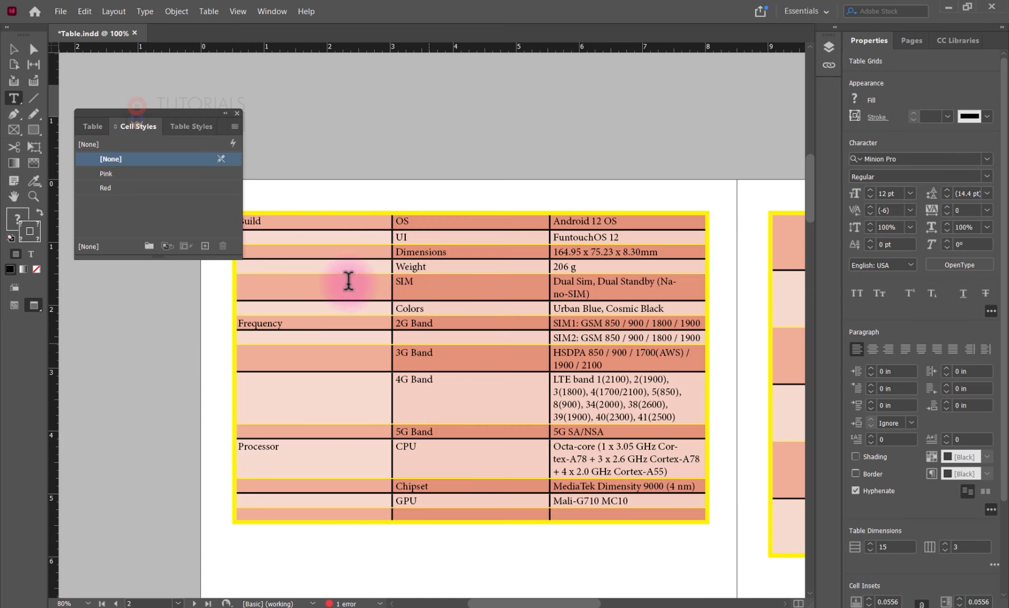
pyautogui.click(192, 126)
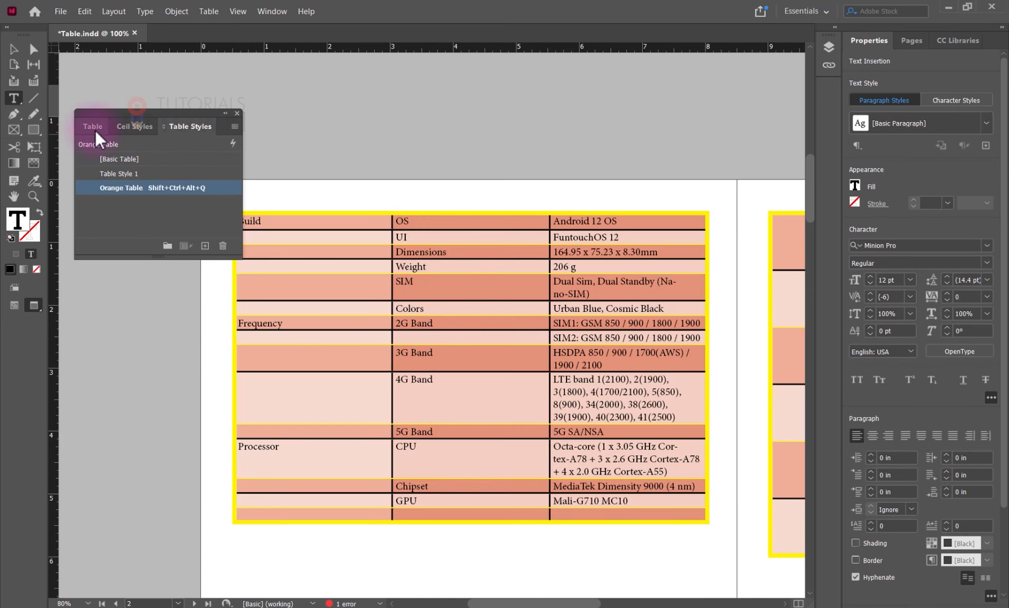
pyautogui.click(13, 49)
pyautogui.click(680, 266)
pyautogui.hscroll(4, 553, 308)
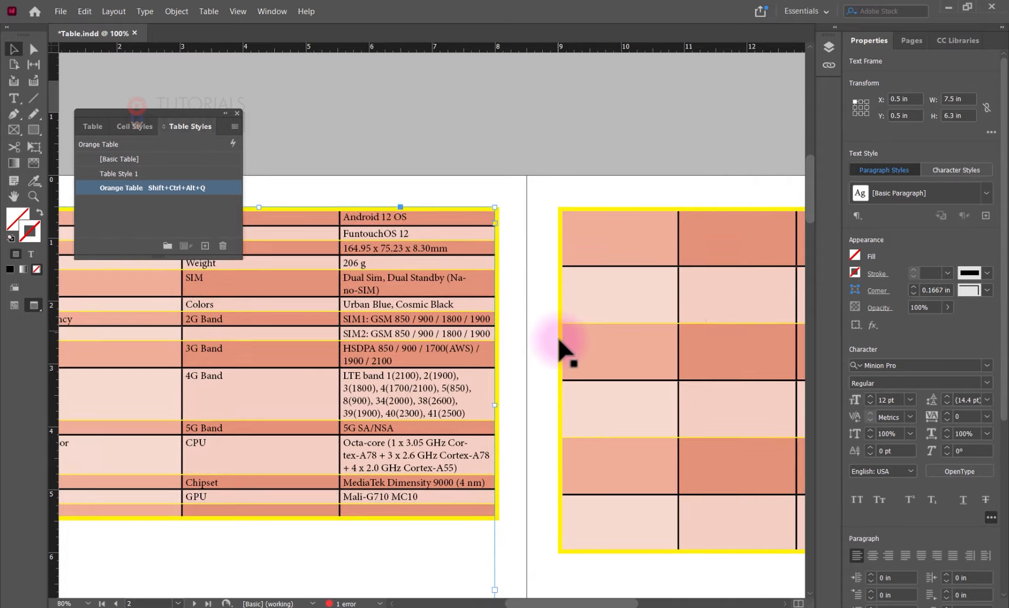
pyautogui.scroll(-3, 557, 336)
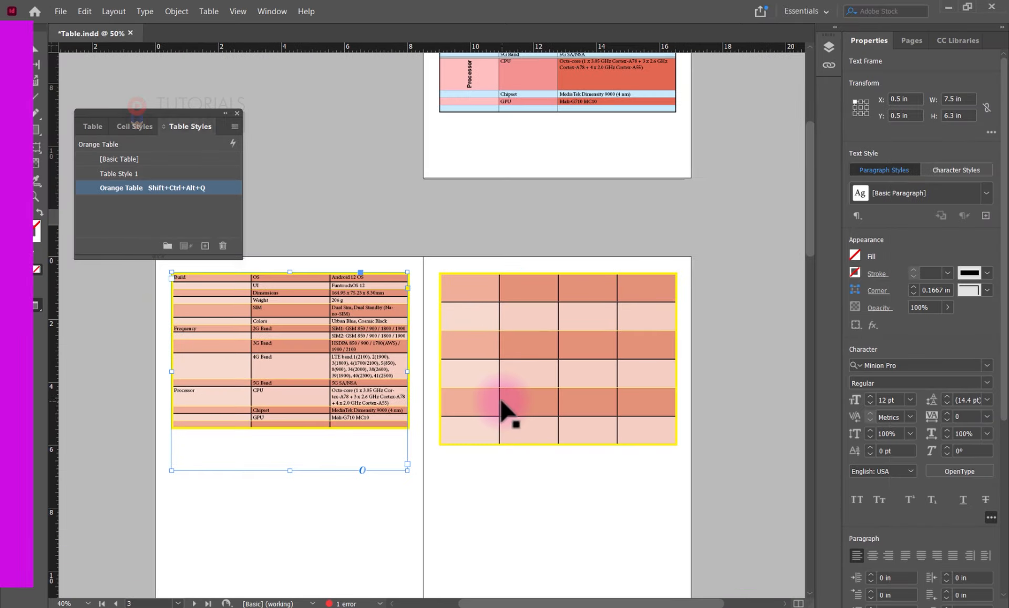